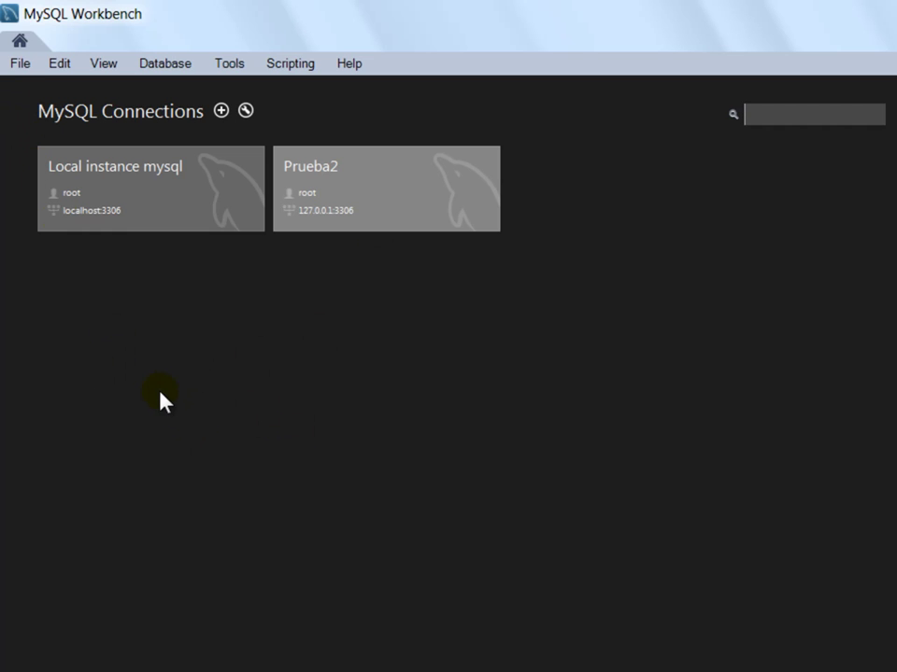
- Create a new model and rename its default schema to empleados
left_click(19, 64)
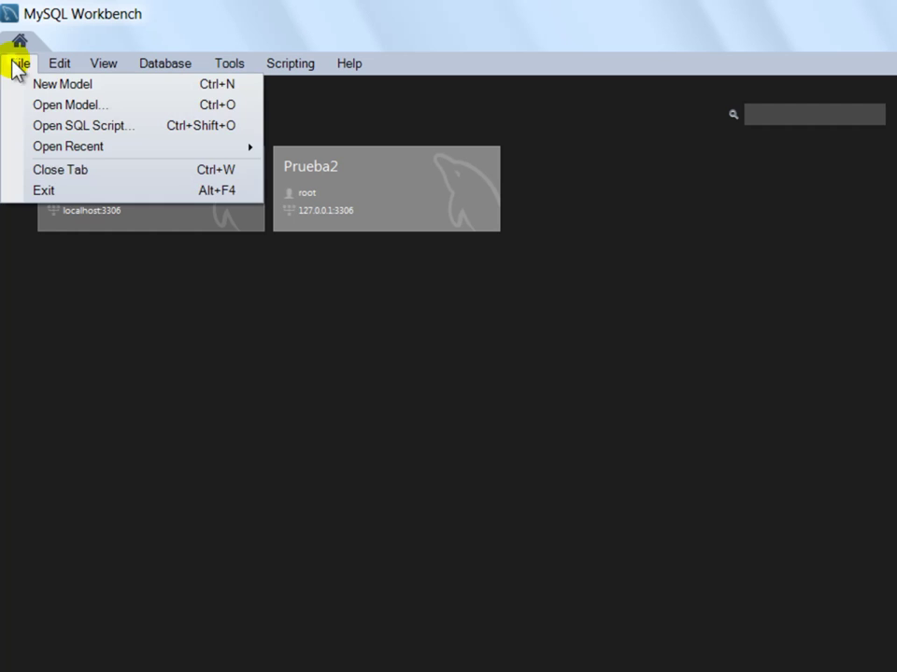
left_click(60, 84)
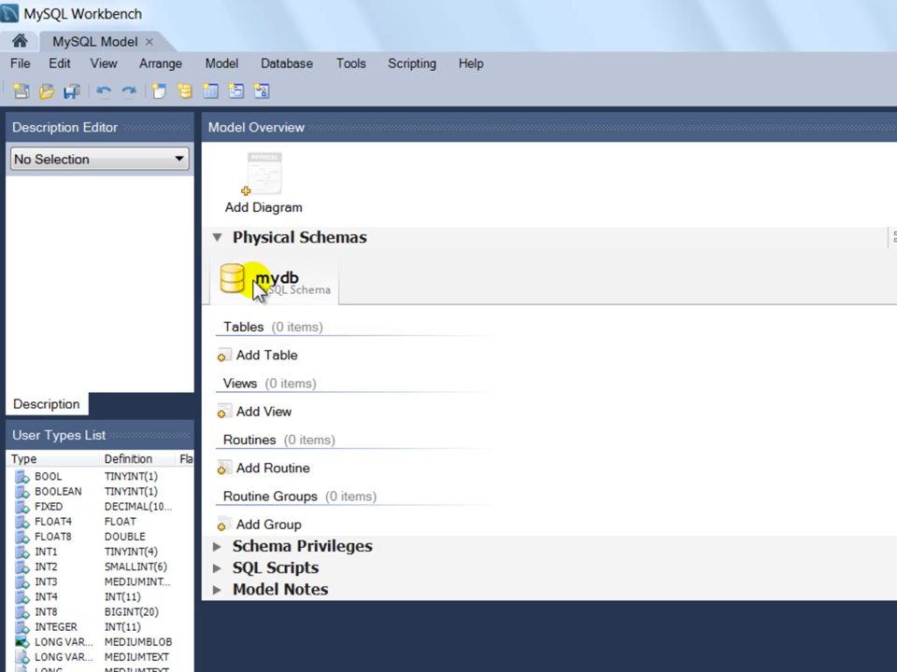
double_click(277, 286)
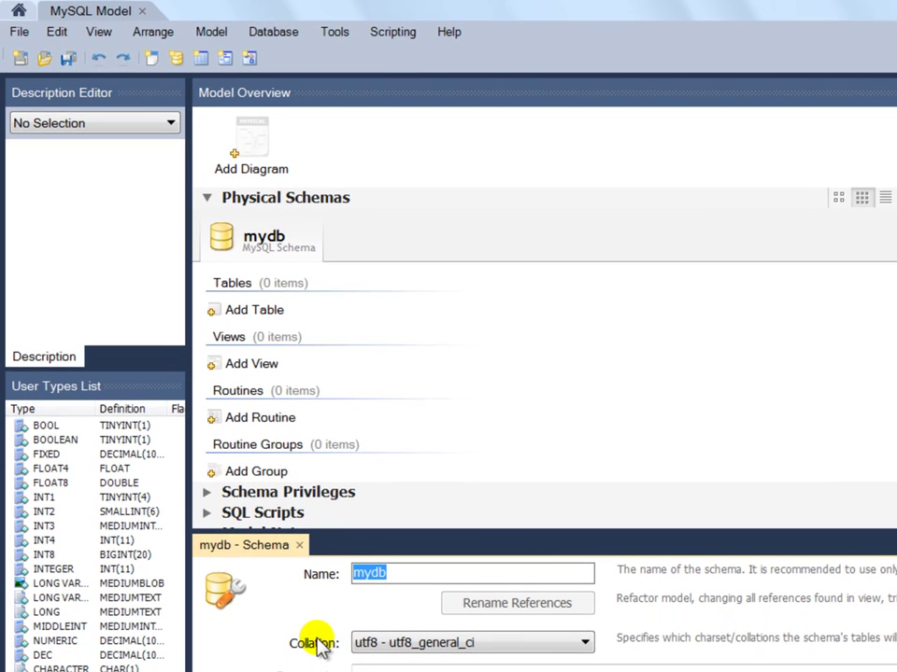
type("empleados")
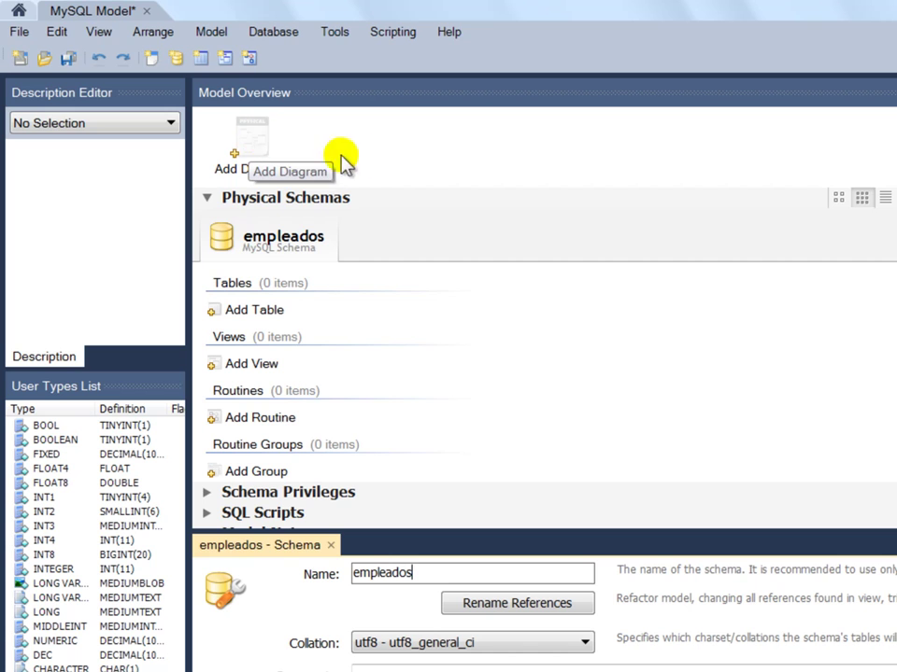
- Add an EER diagram, and save the model as Empleados2 in the Modelos folder under D:\MySQL
left_click(254, 133)
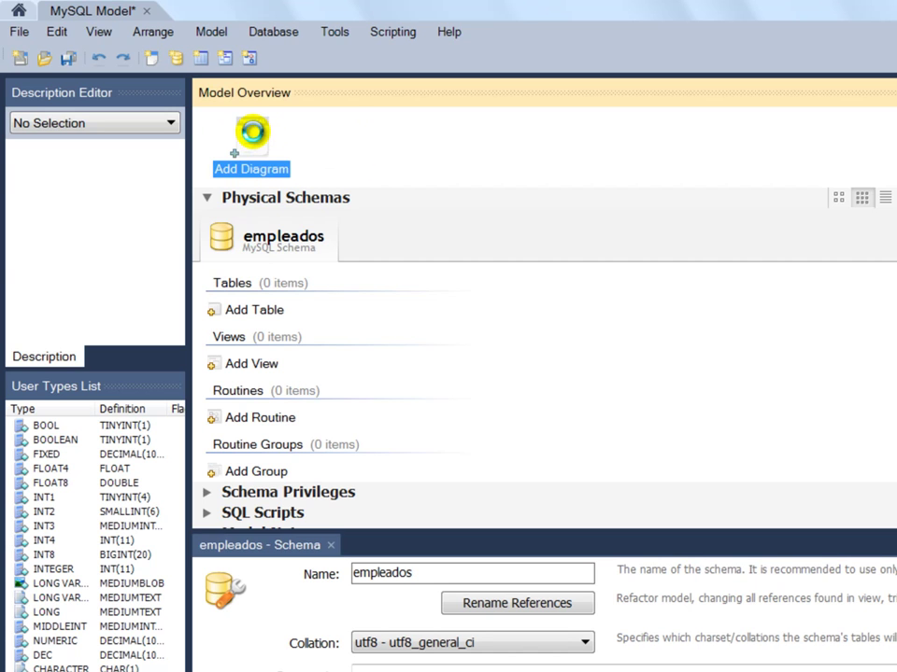
double_click(253, 133)
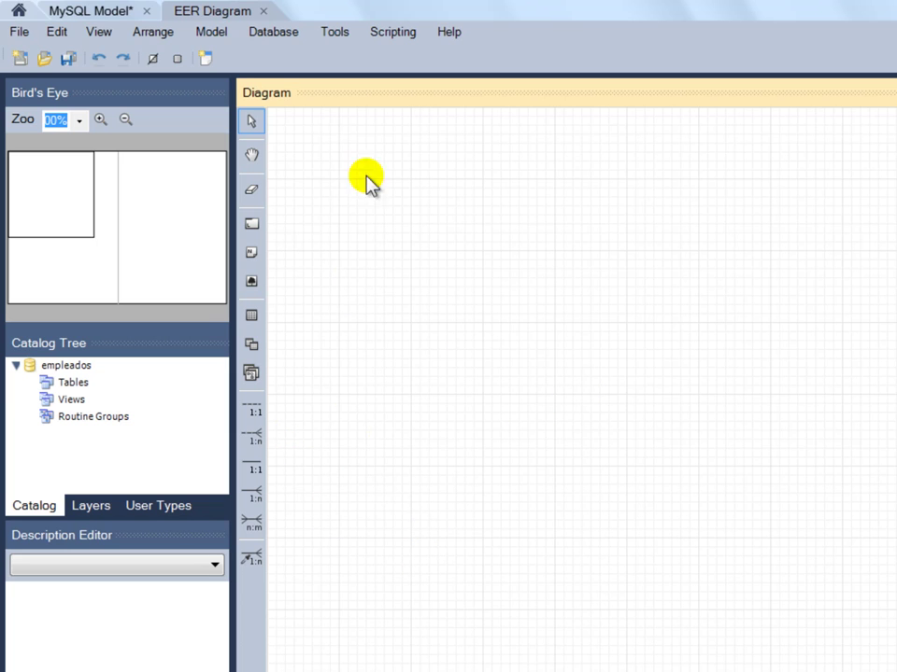
left_click(18, 32)
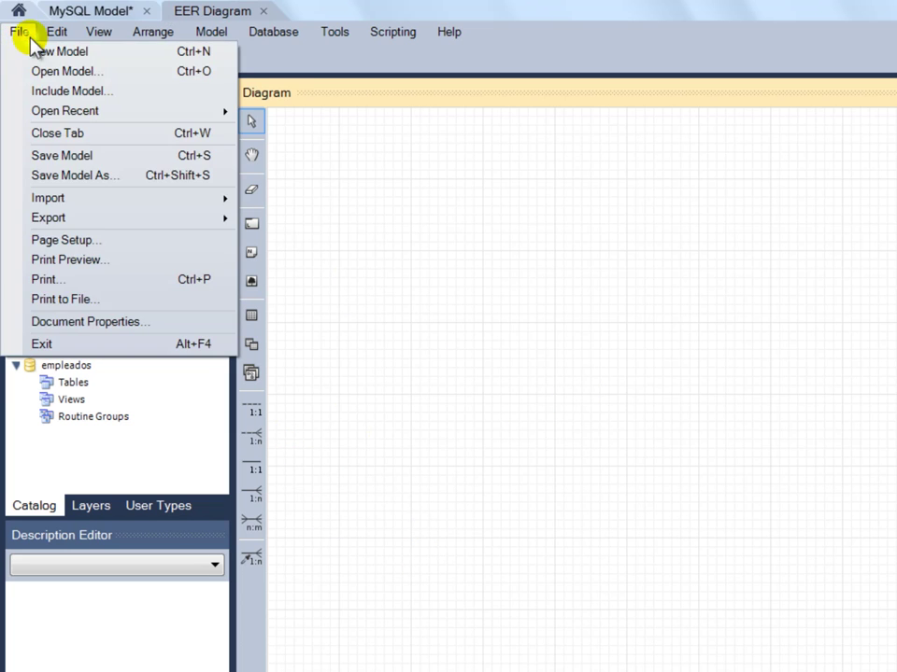
left_click(91, 159)
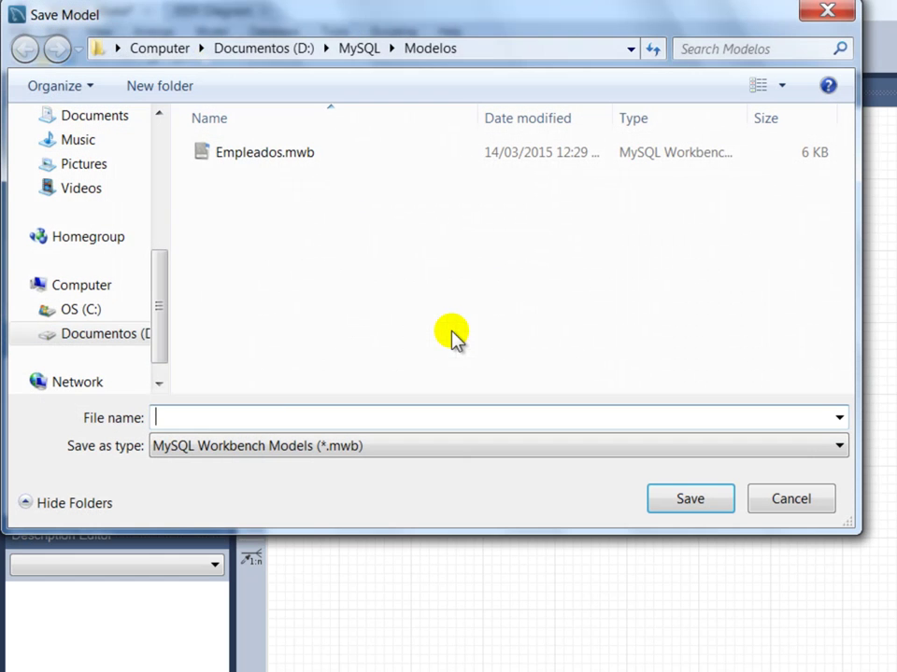
left_click(352, 47)
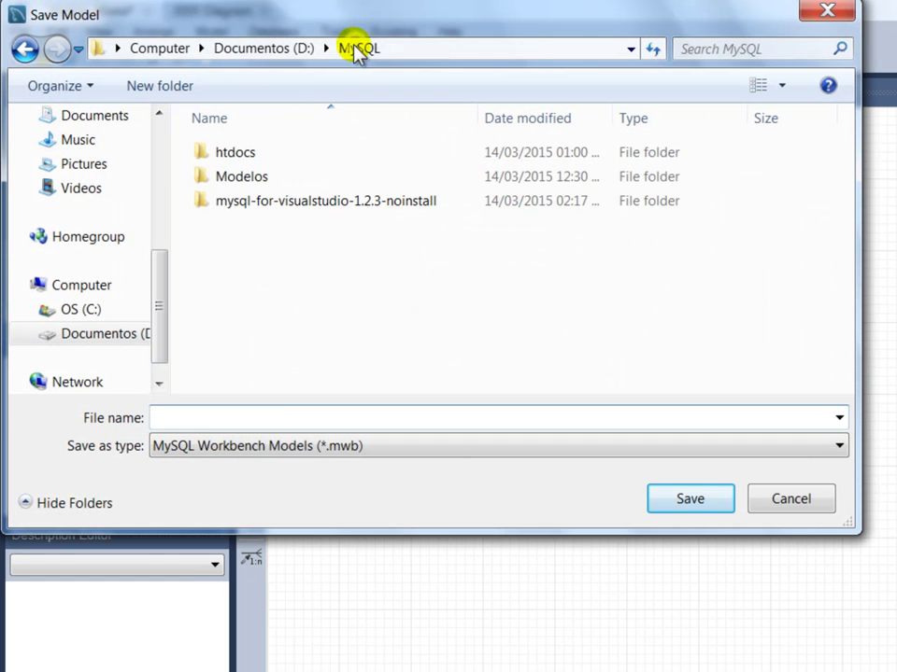
double_click(224, 178)
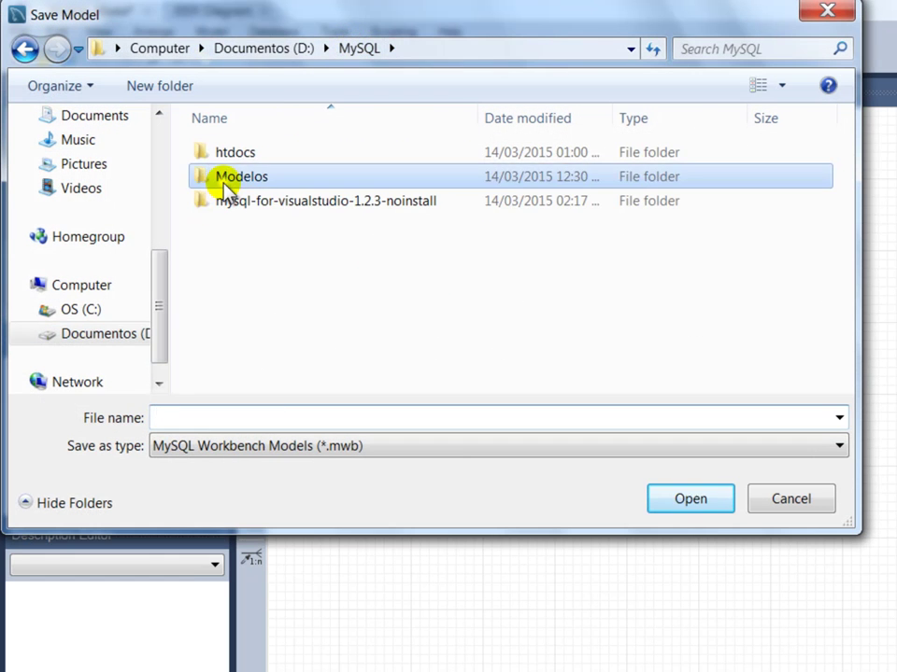
left_click(196, 419)
type("Emp")
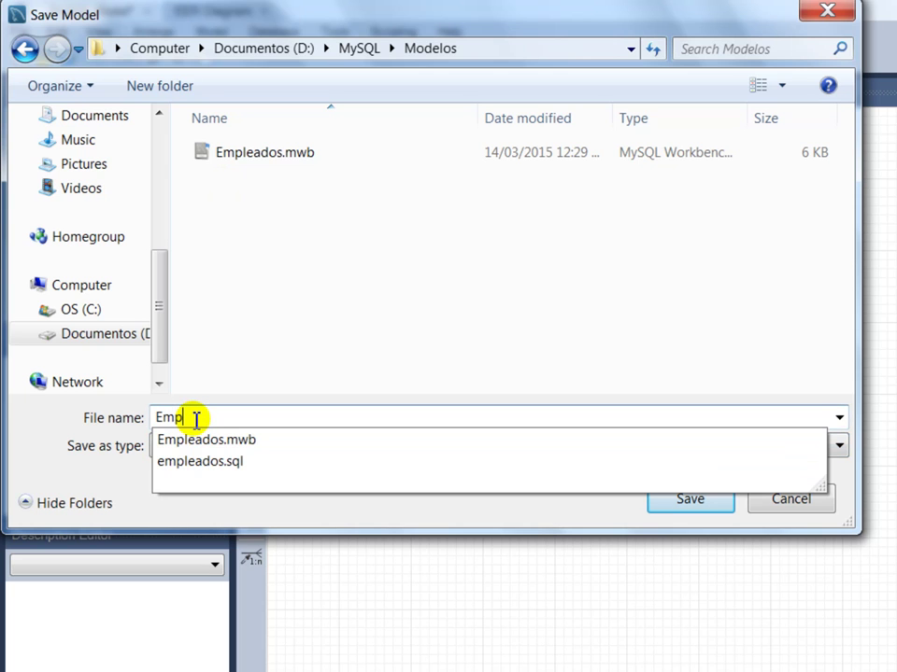
type("leados2")
left_click(669, 499)
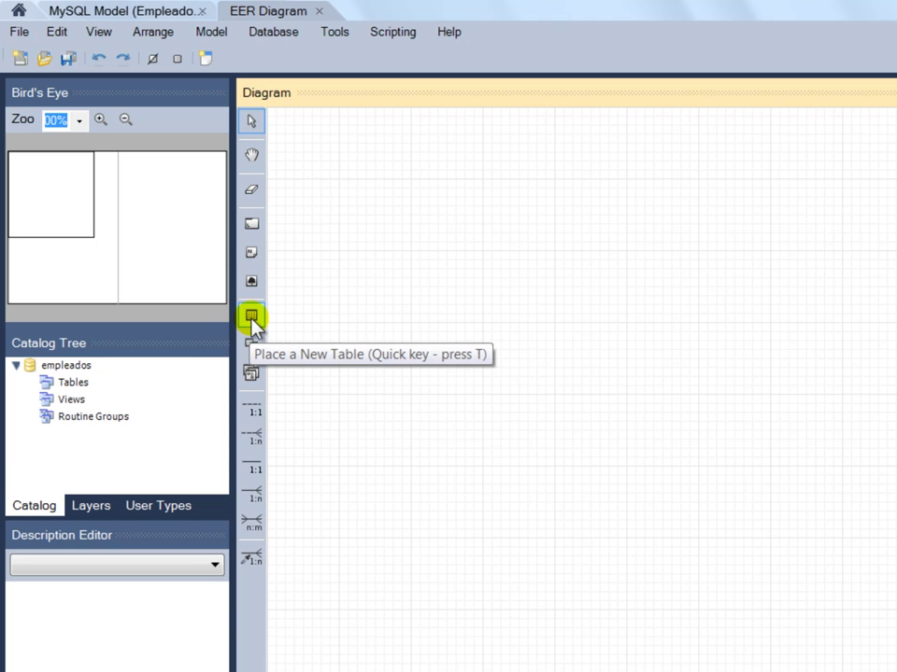
- Place a new table on the EER diagram and name it Empleado
left_click(252, 316)
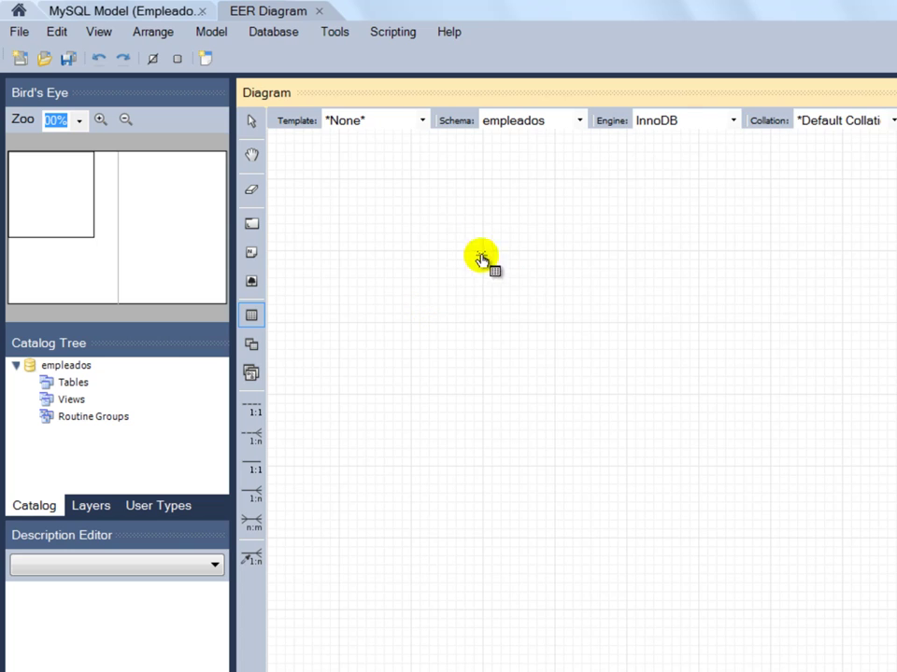
left_click(430, 266)
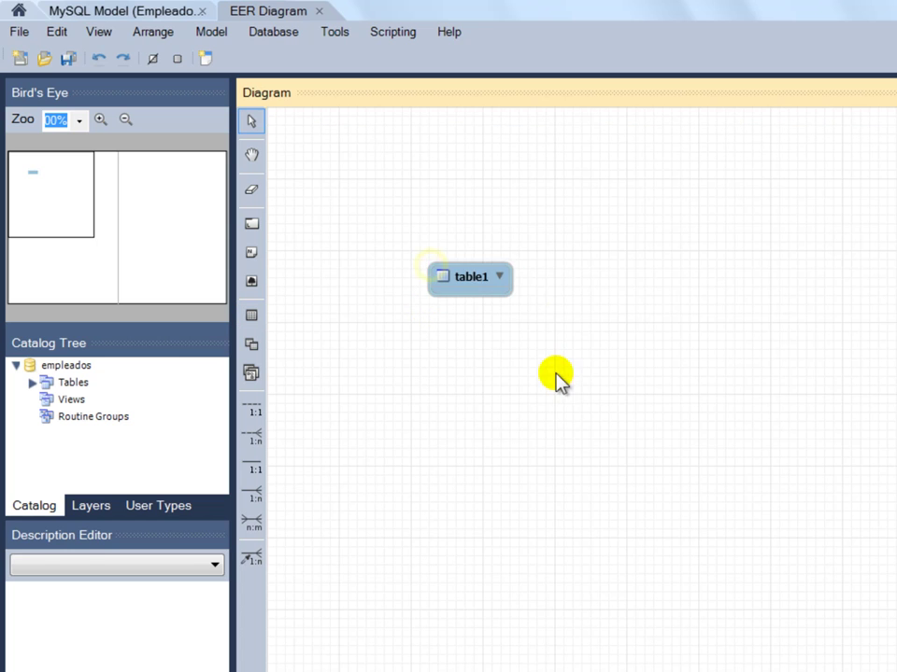
double_click(472, 280)
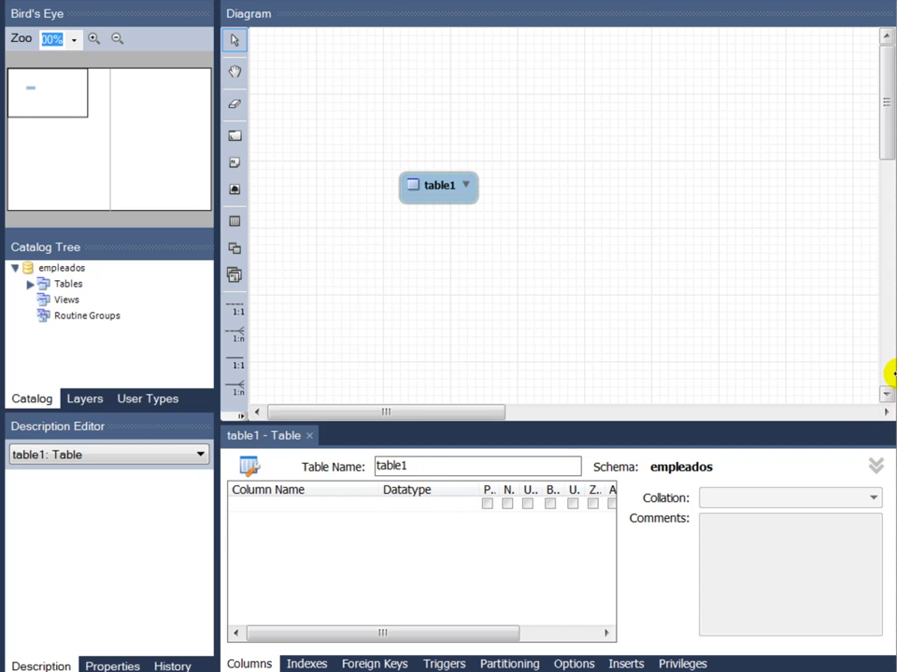
left_click(340, 461)
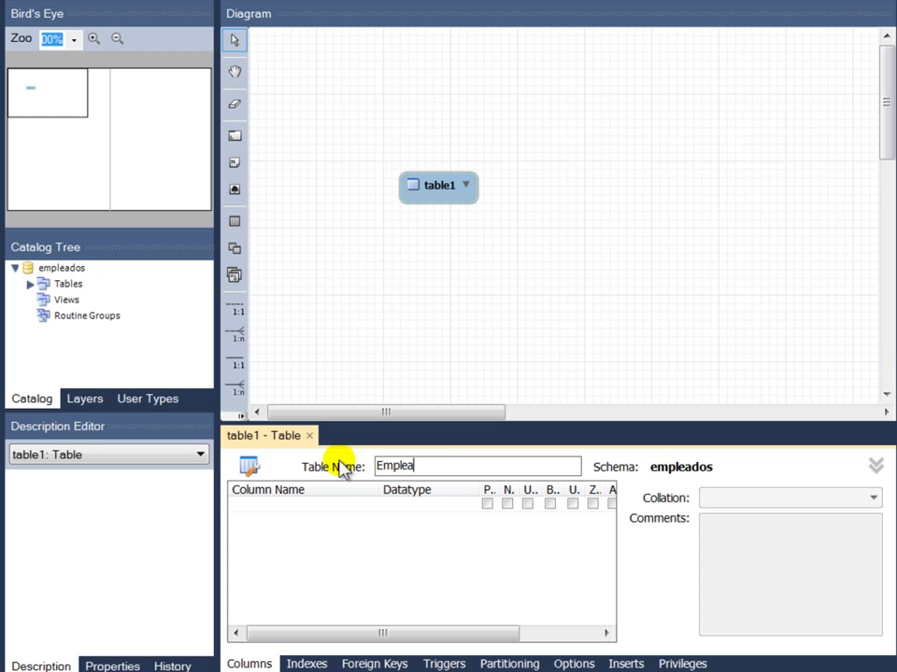
type("Empleado")
key("Return")
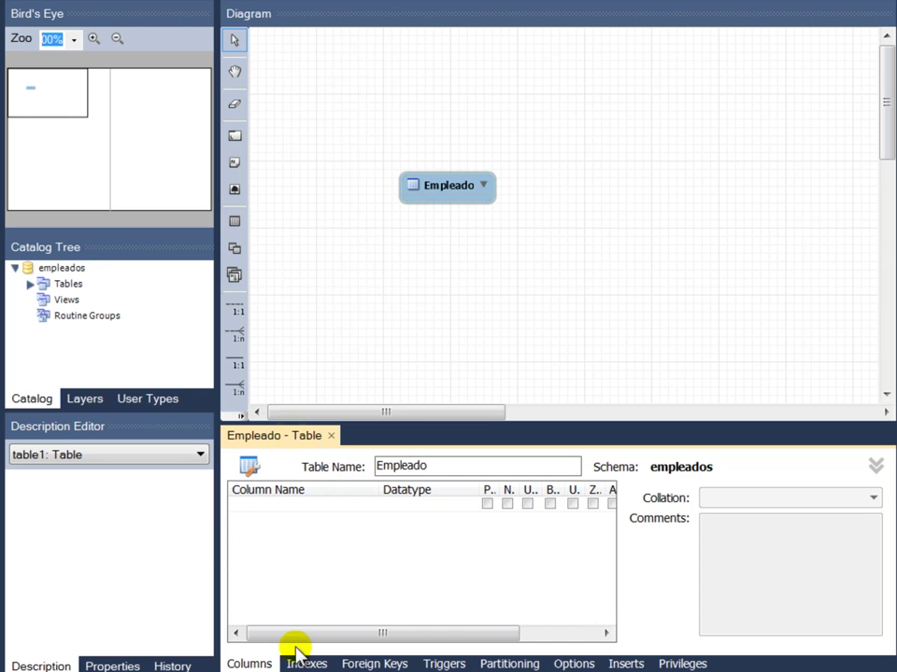
- Add an idEmpleado column of datatype INT to the Empleado table and make it the primary key
left_click(282, 507)
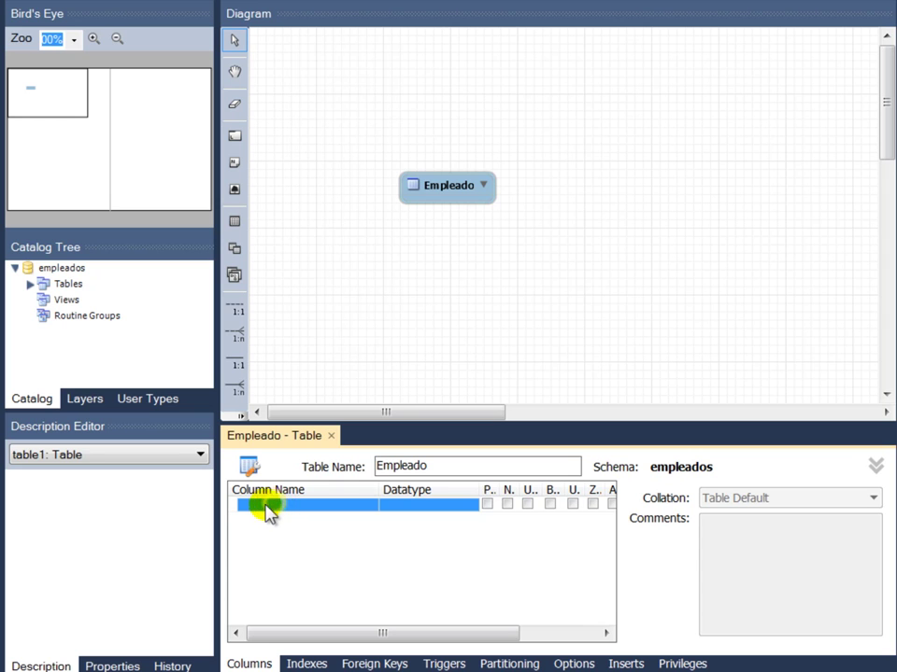
double_click(268, 509)
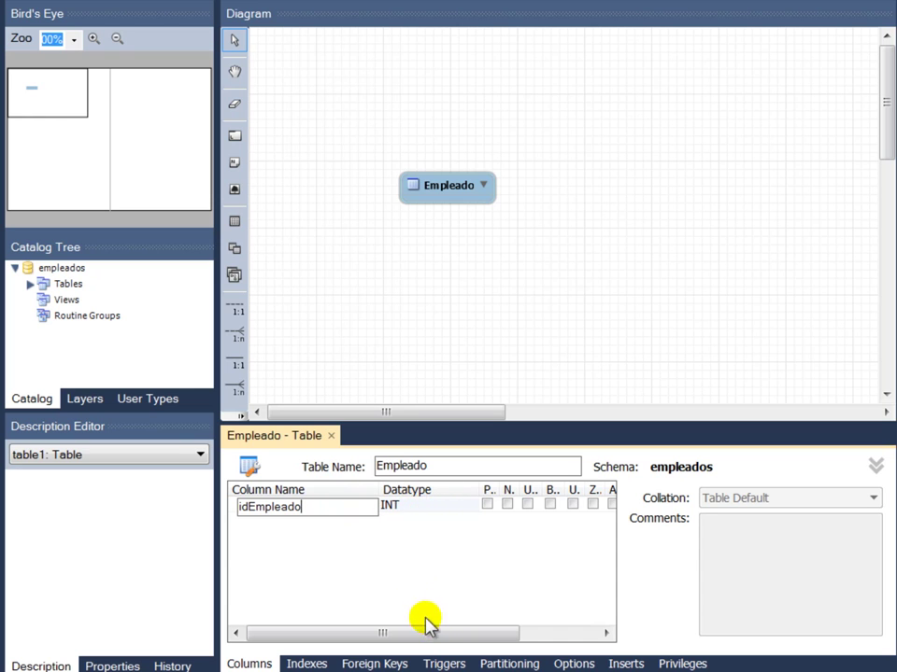
left_click_drag(418, 639, 552, 633)
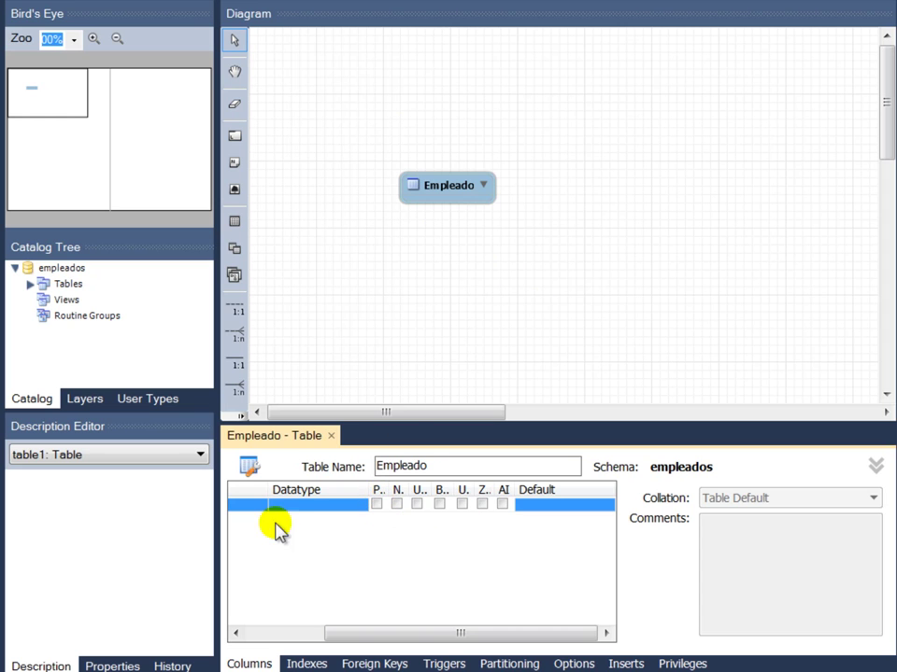
left_click_drag(440, 639, 301, 536)
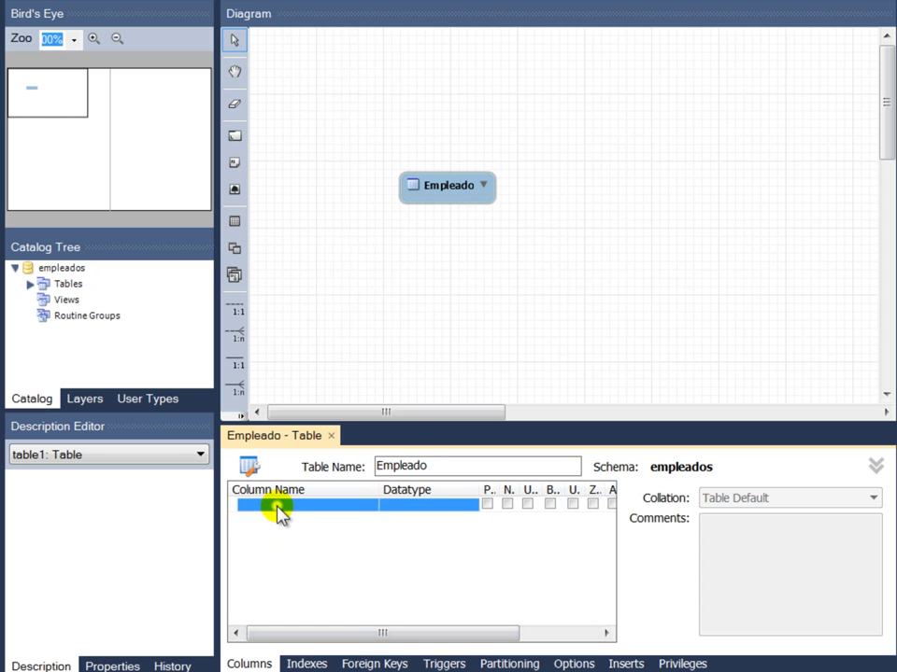
double_click(280, 505)
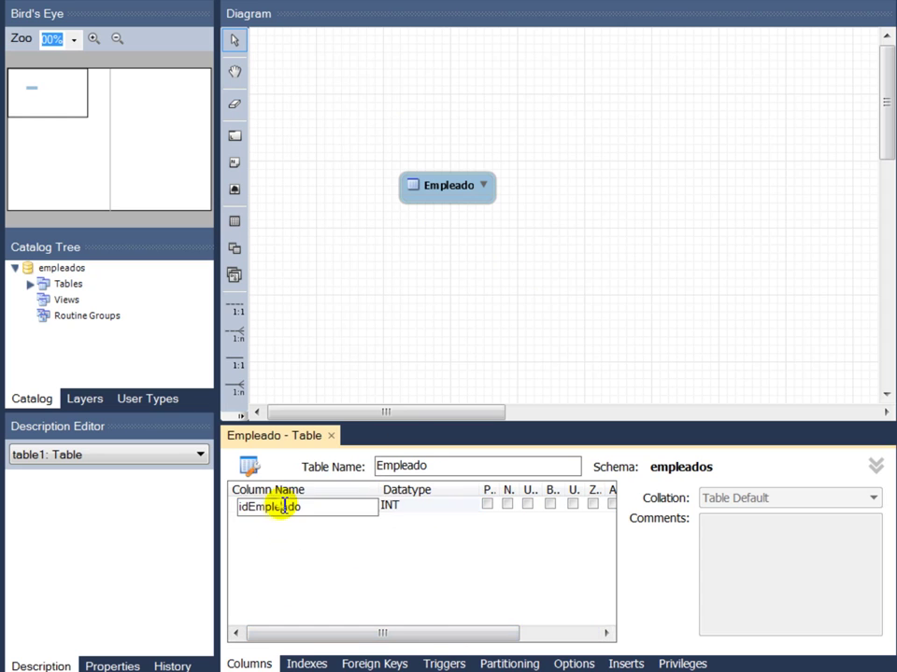
left_click(486, 505)
left_click(486, 505)
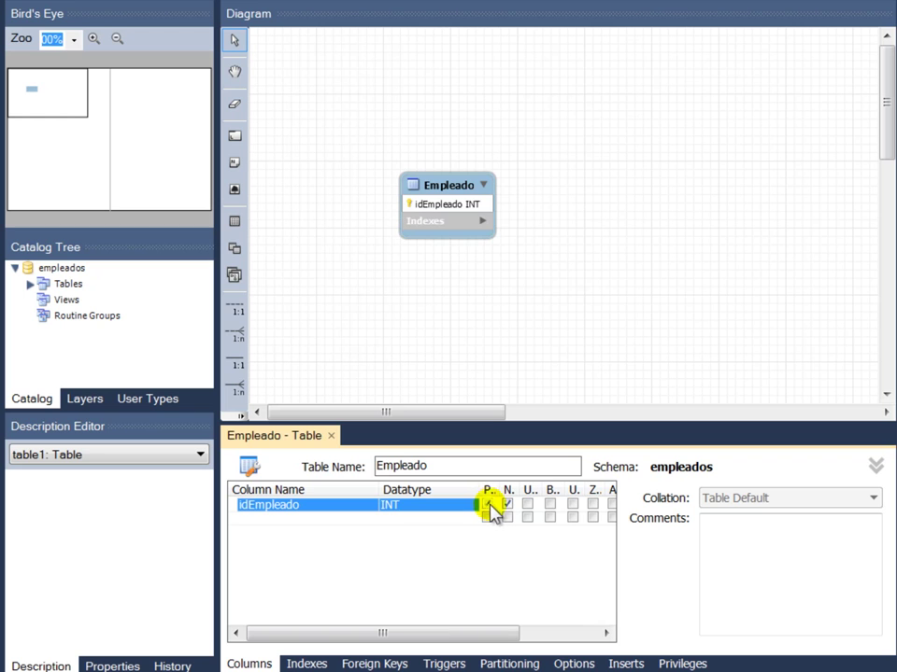
- Set the idEmpleado column to auto-increment and unsigned, keeping it not null
left_click_drag(458, 632, 540, 632)
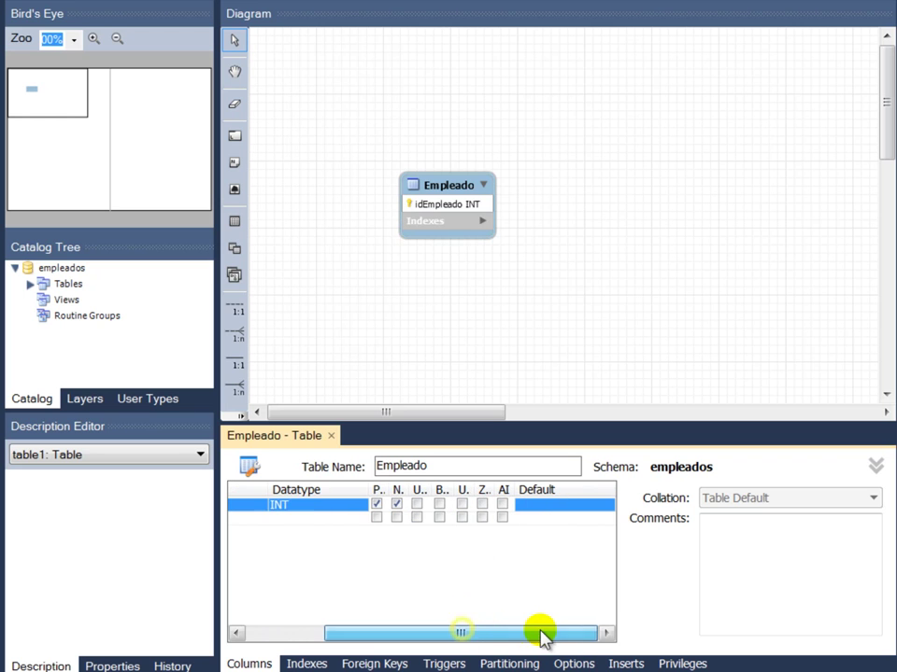
left_click(396, 505)
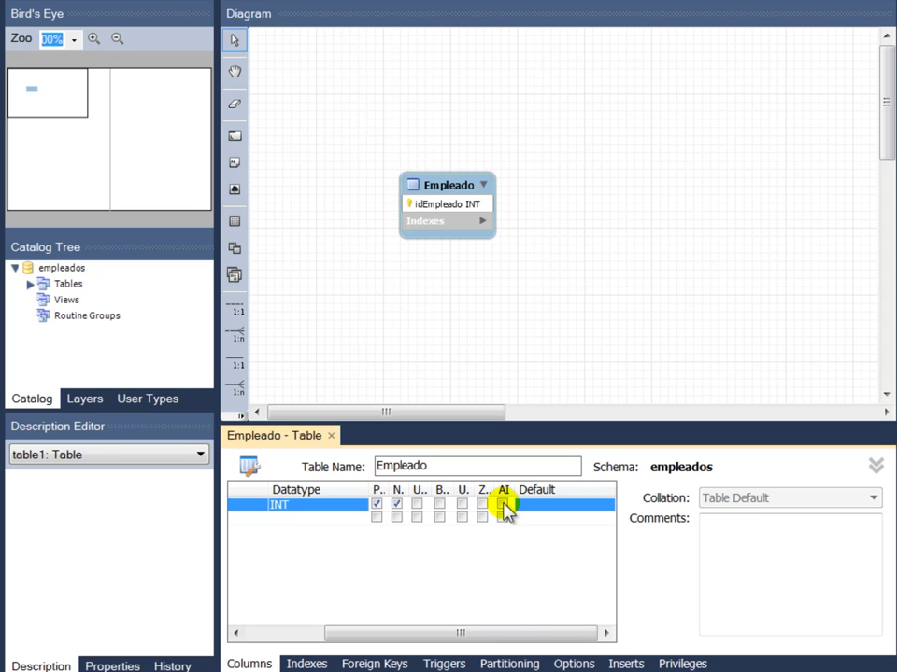
left_click(505, 506)
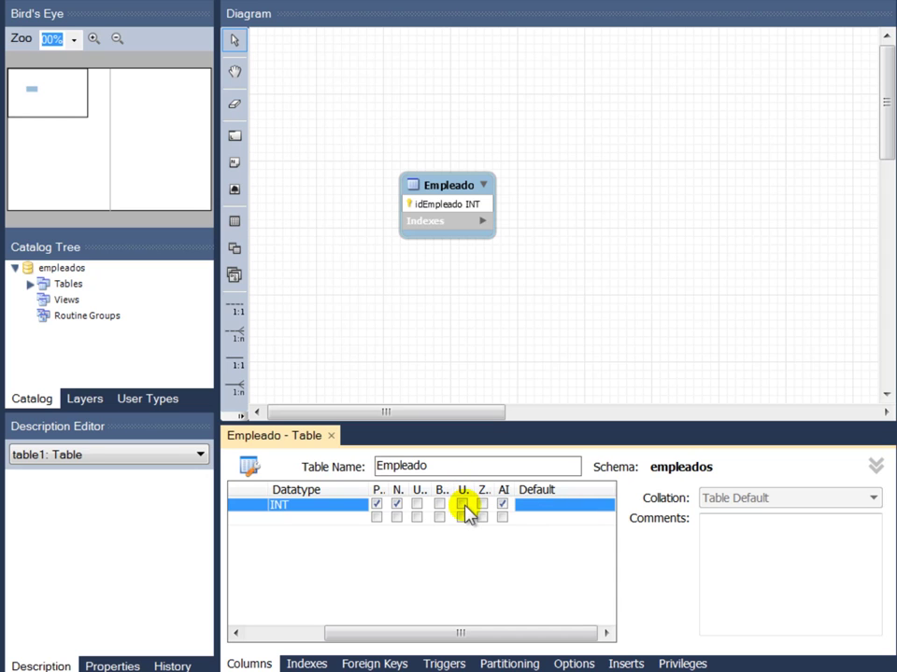
left_click_drag(465, 635, 366, 636)
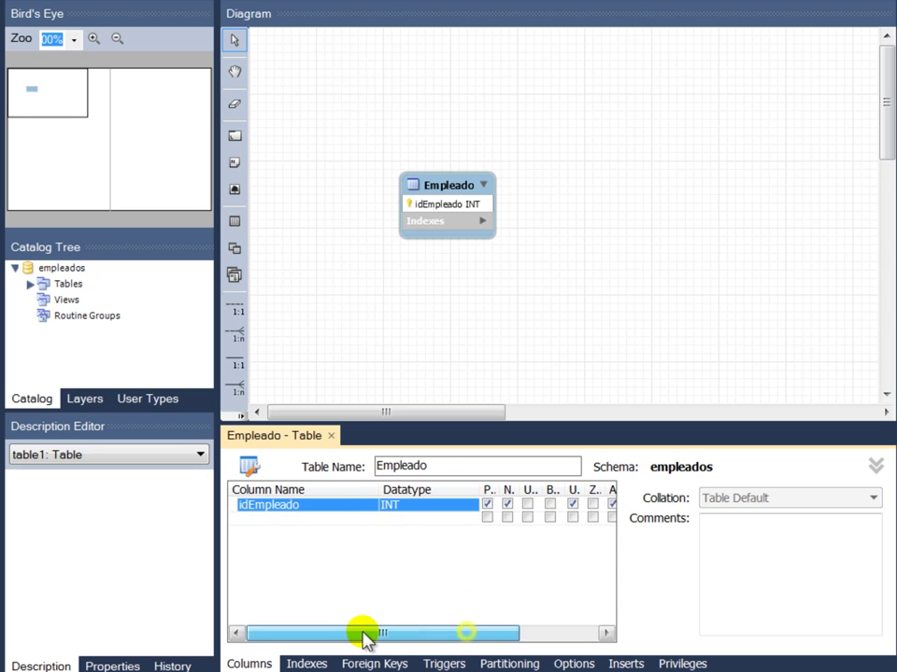
- Add a nombre column of datatype VARCHAR(150) to the Empleado table and mark it as not null
left_click(284, 516)
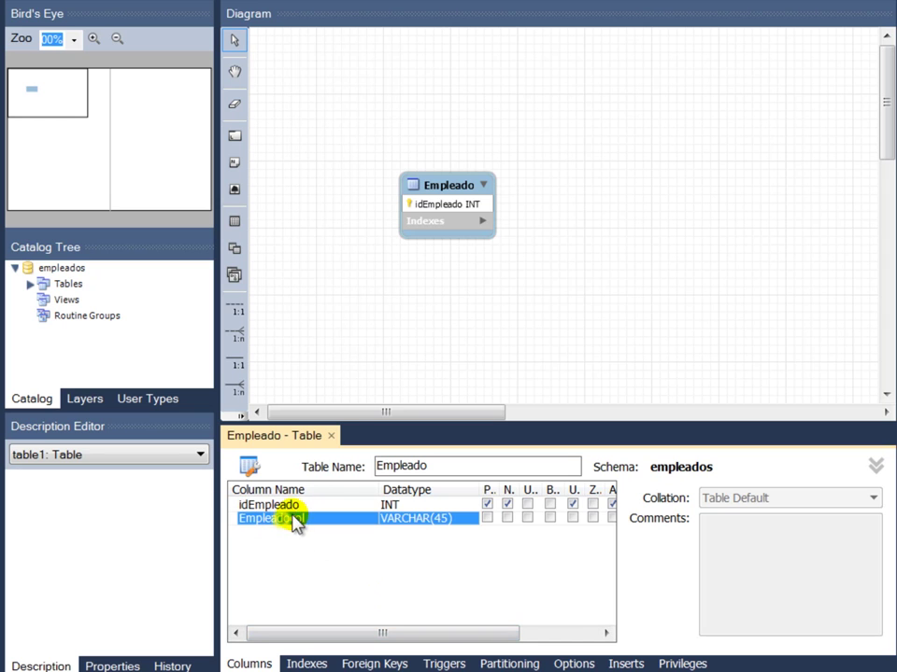
left_click(276, 519)
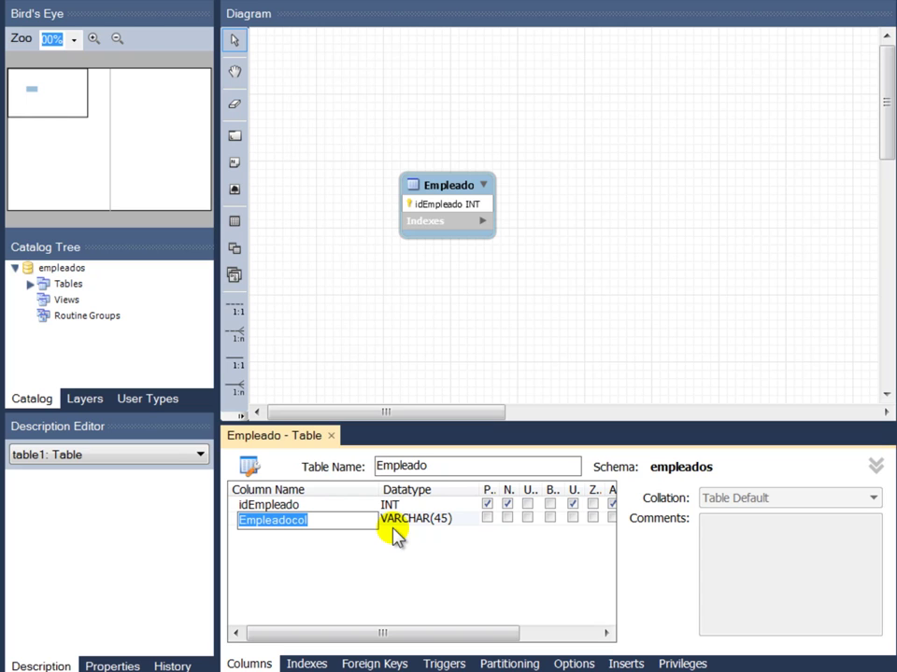
type("No")
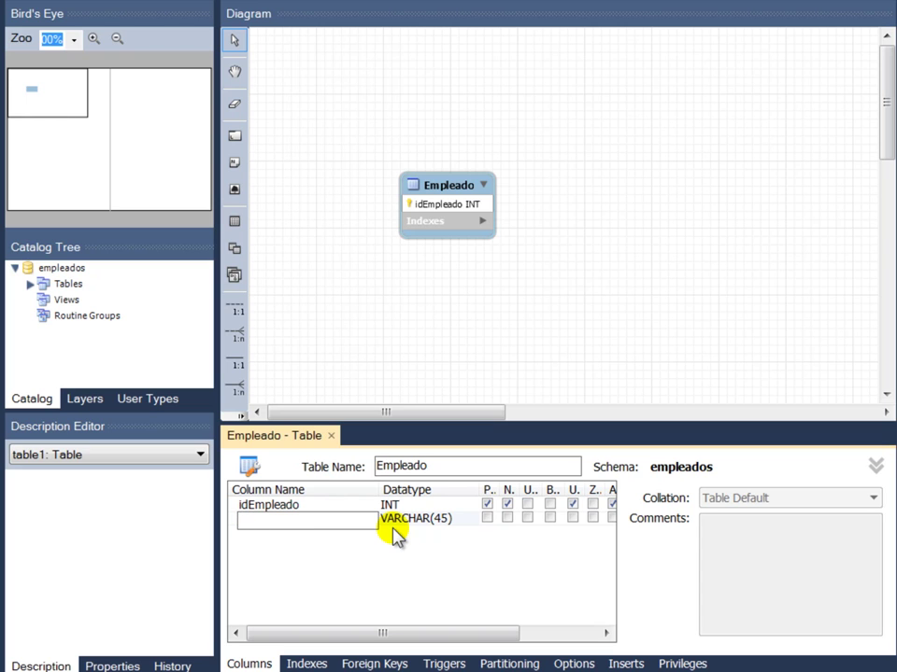
left_click(394, 528)
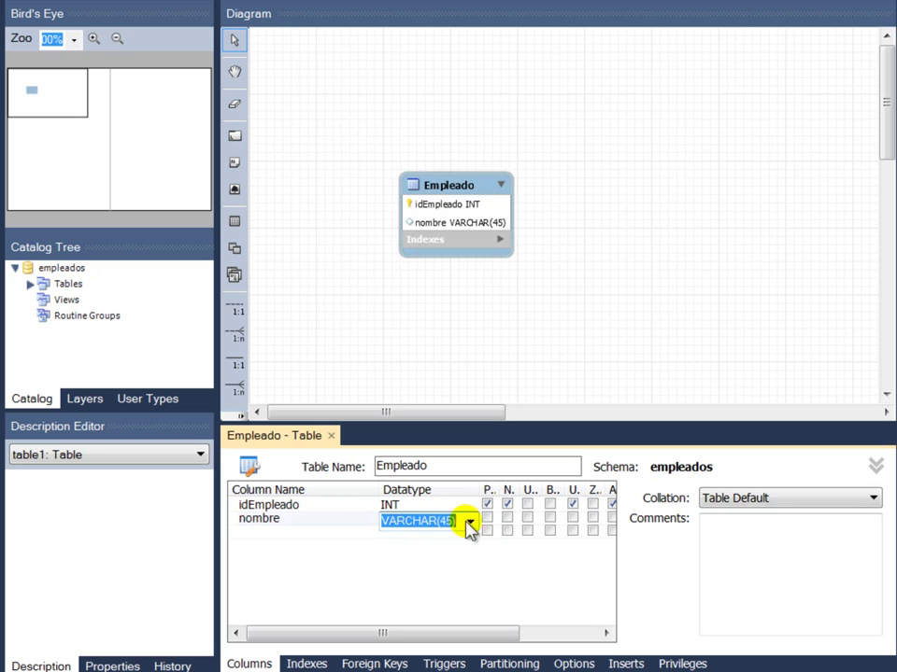
left_click(457, 522)
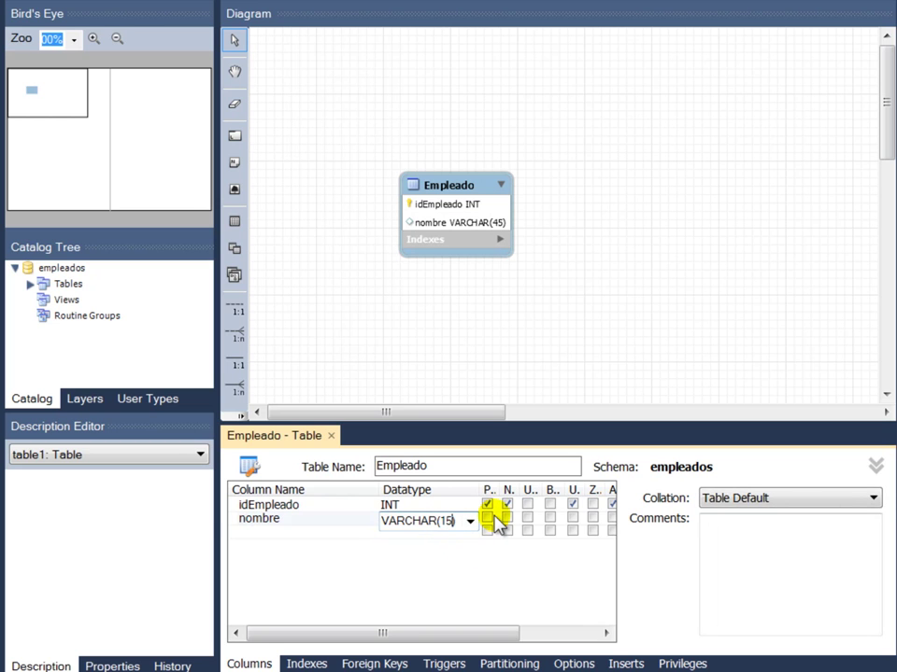
key("Return")
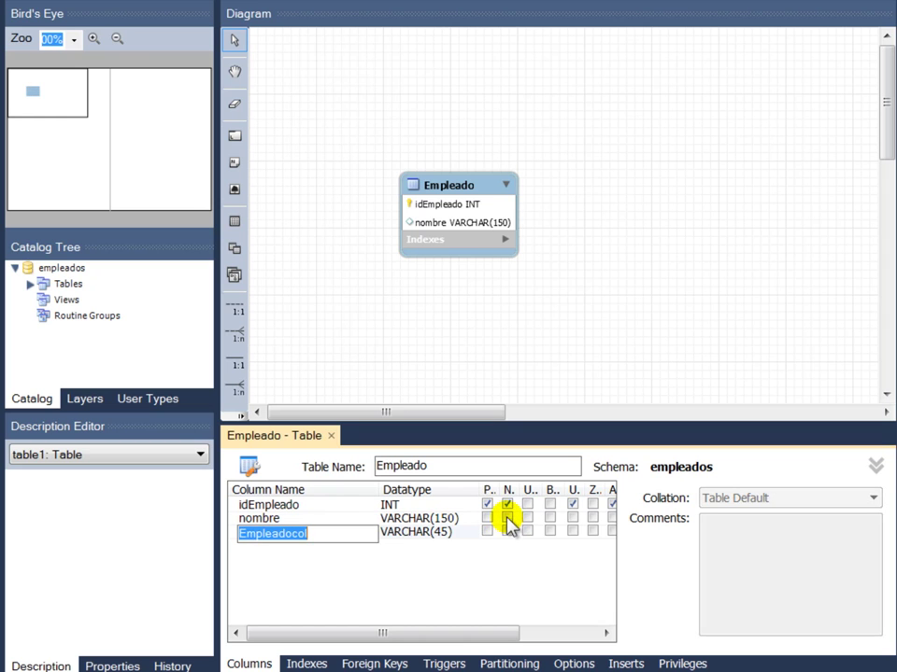
left_click_drag(486, 635, 585, 632)
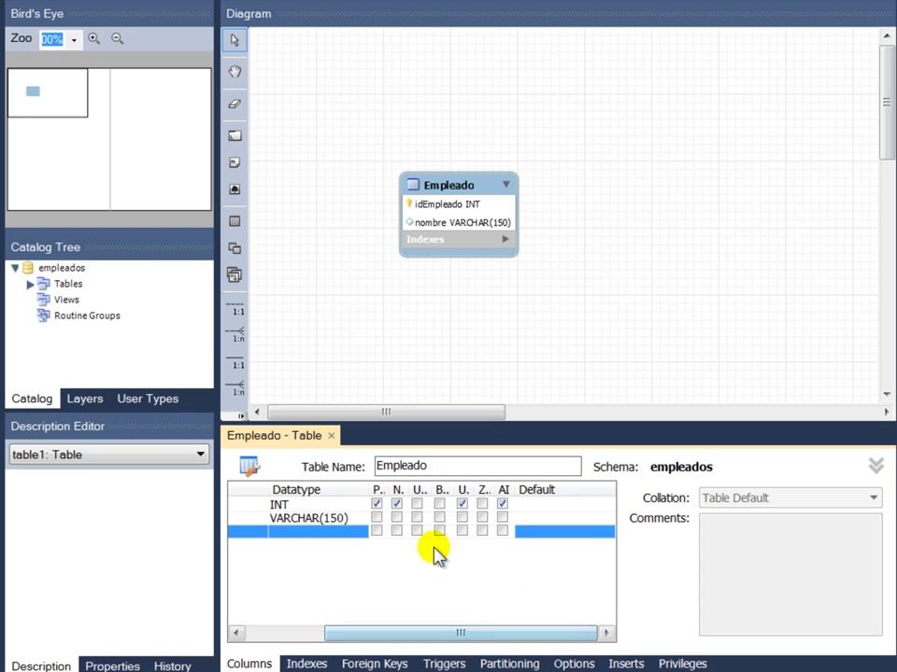
left_click(397, 518)
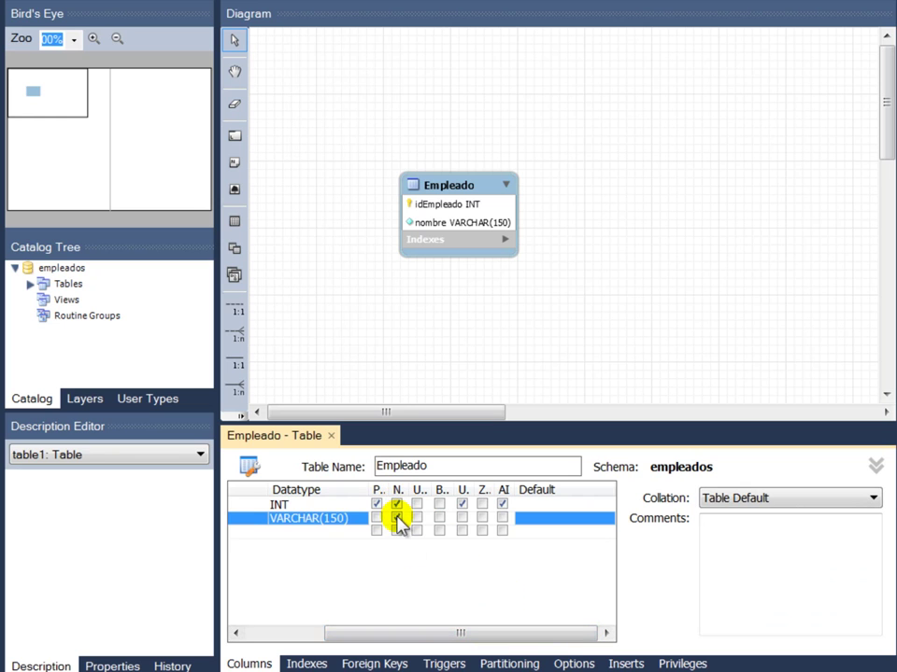
- Add an edad column of datatype INT to the Empleado table and mark it as not null
left_click_drag(403, 634, 296, 580)
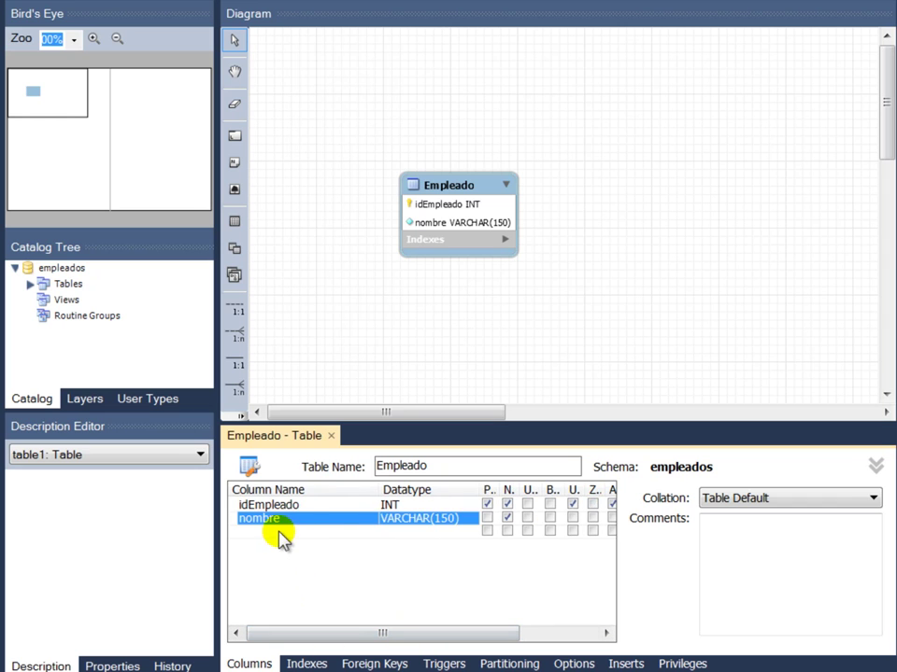
double_click(279, 532)
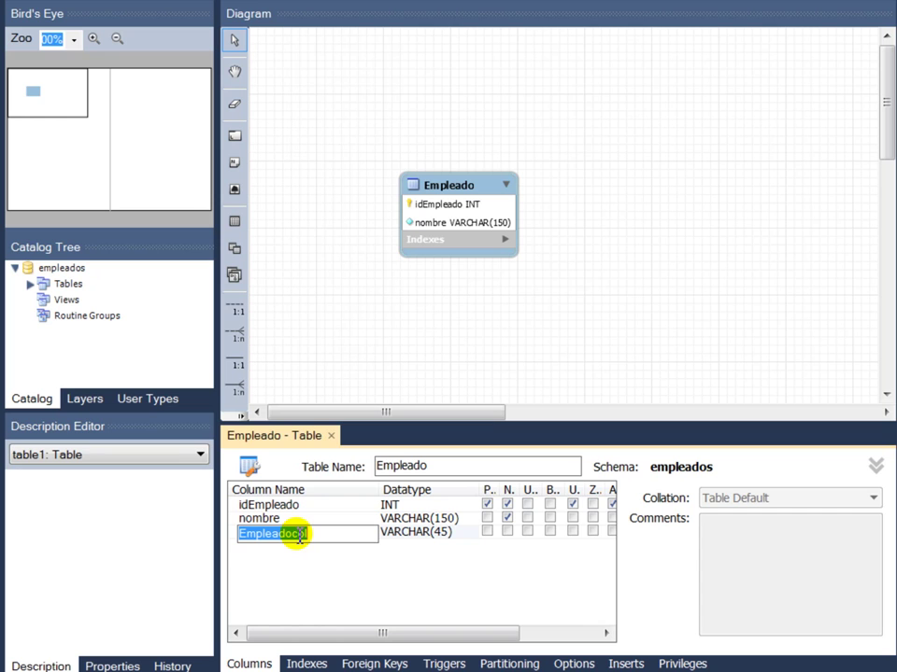
type("edad")
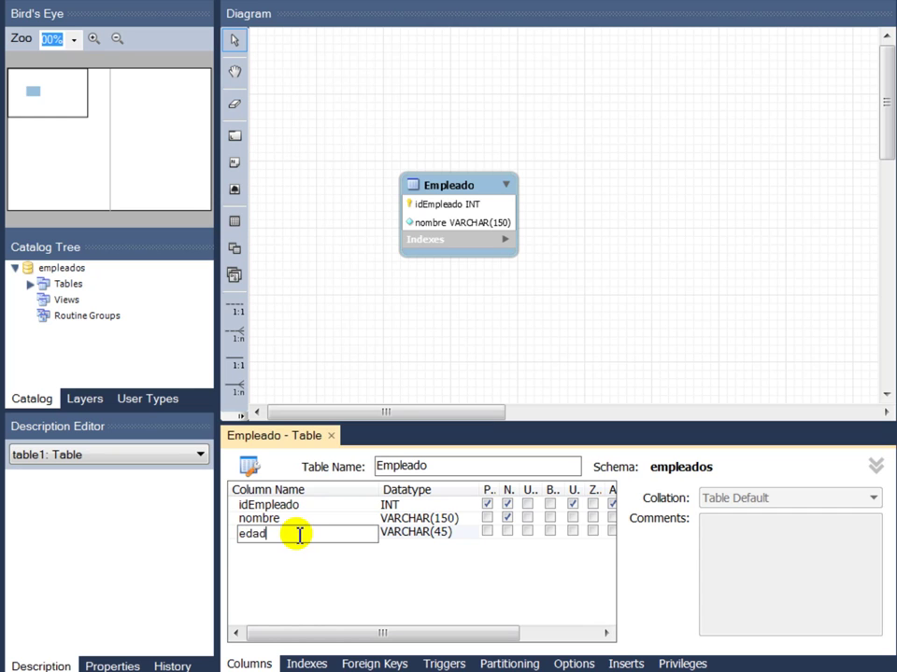
key("Tab")
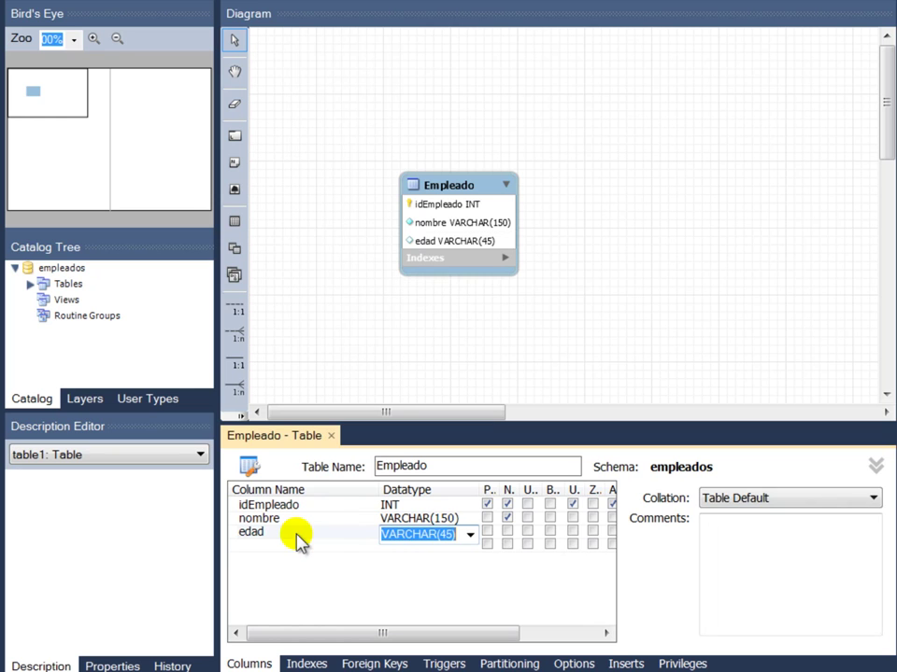
left_click(470, 535)
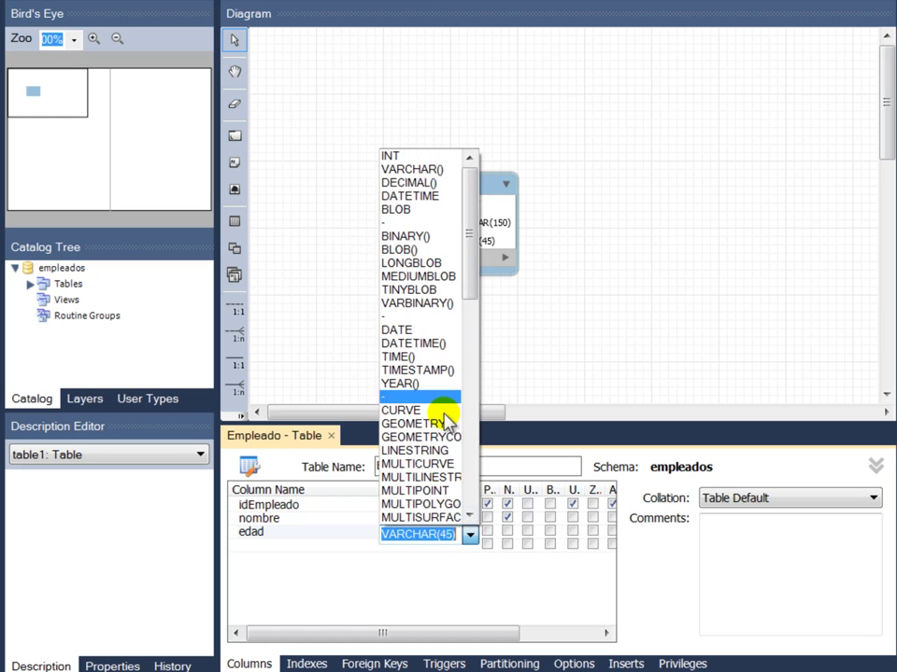
left_click(409, 156)
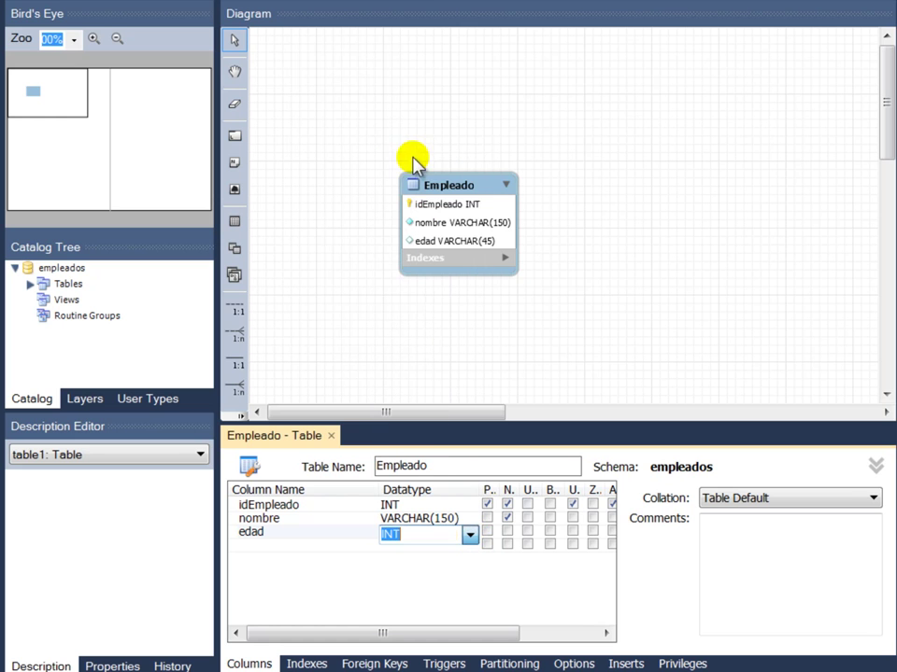
left_click(508, 533)
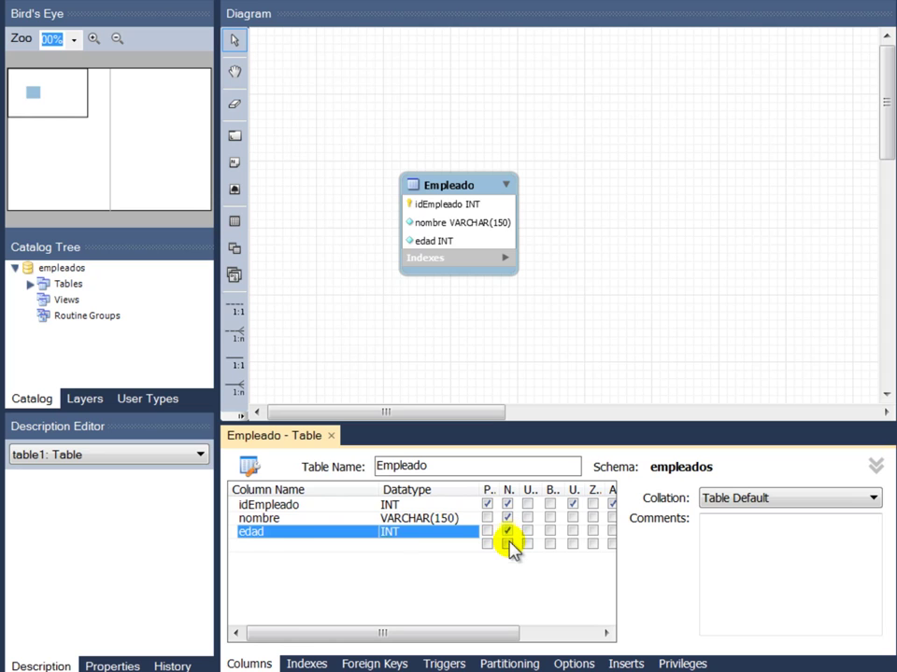
- Add a foto column of datatype MEDIUMBLOB to the Empleado table
double_click(277, 549)
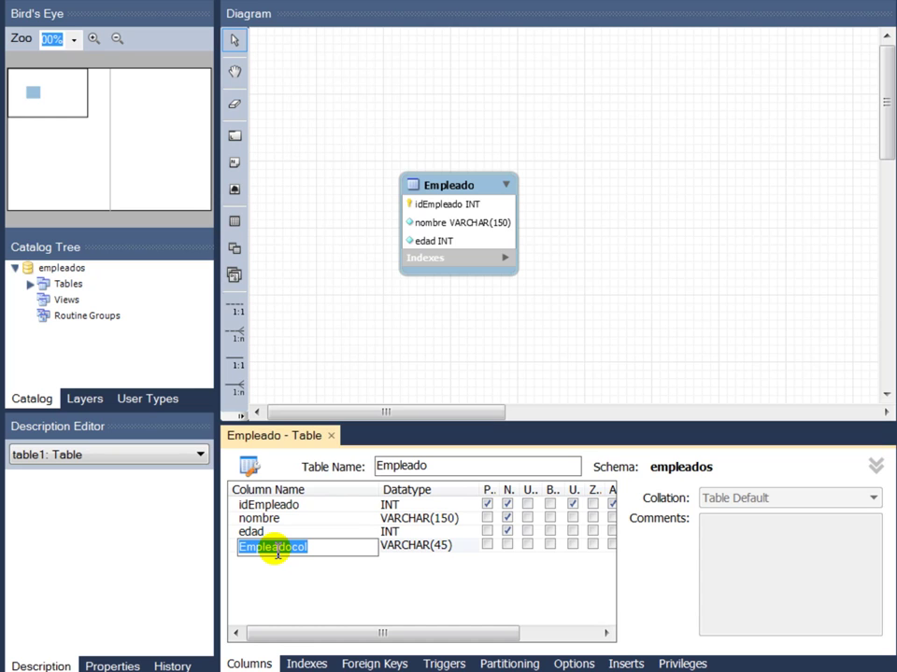
key("Tab")
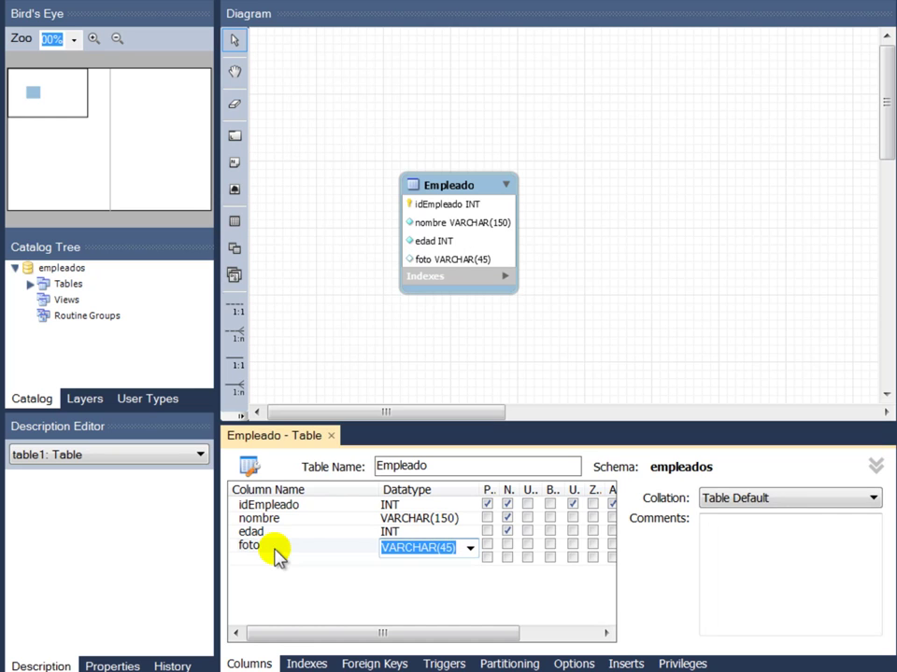
left_click(470, 550)
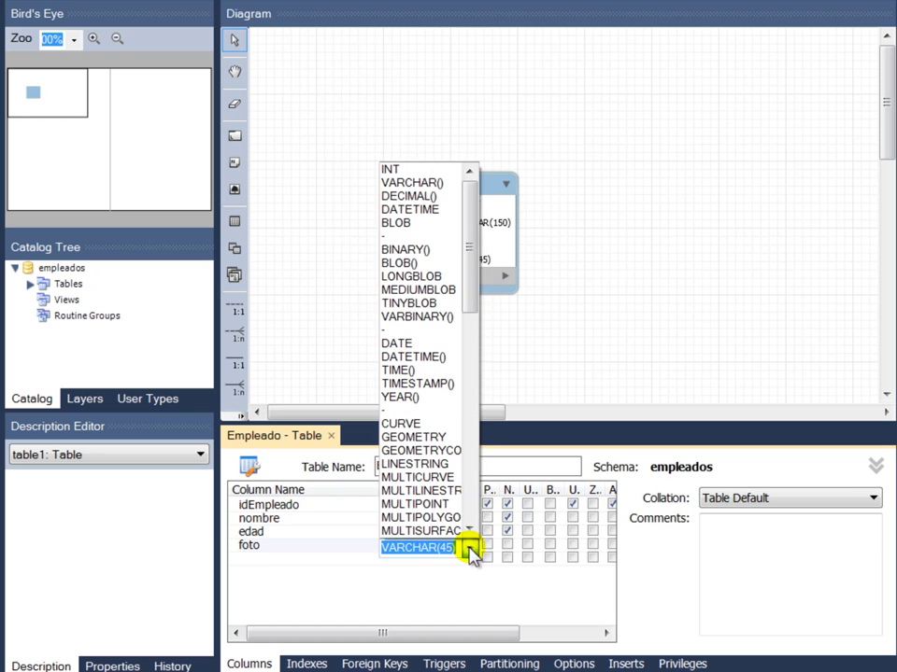
left_click(426, 290)
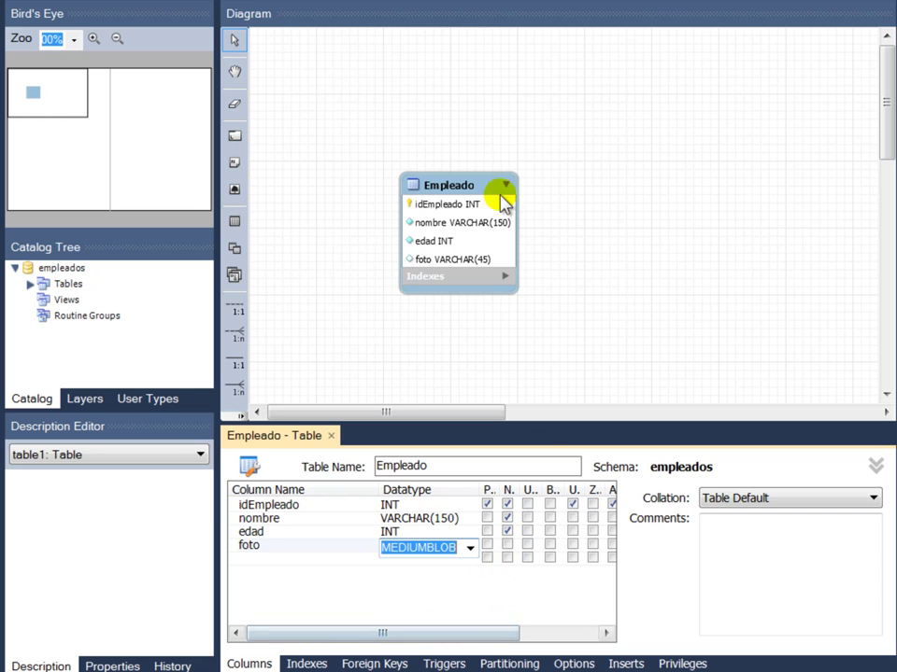
- Move the Empleado table to the upper middle of the diagram and close its table editor
left_click_drag(457, 186, 597, 88)
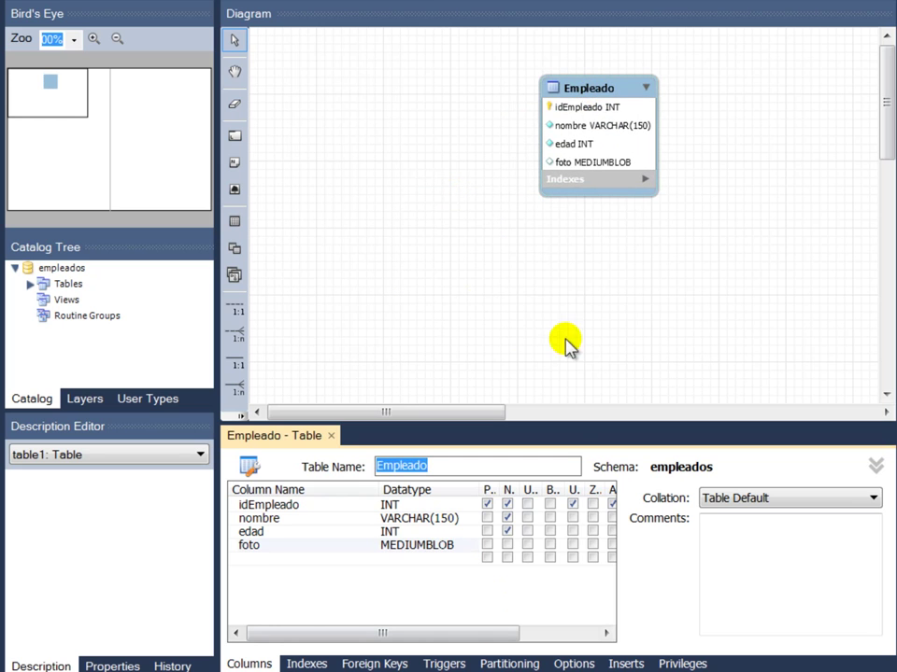
left_click(623, 329)
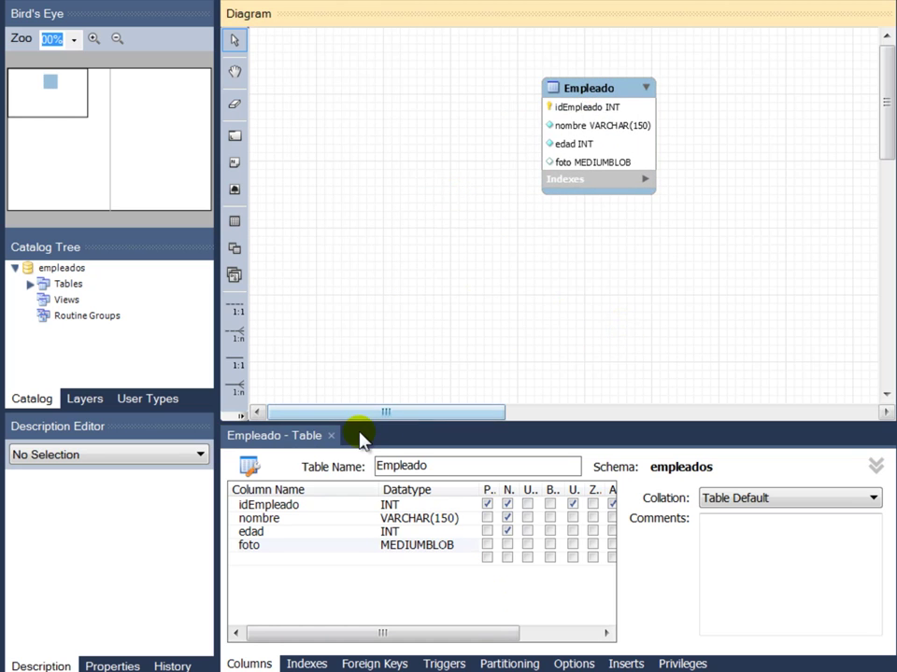
left_click(332, 439)
mouse_move(550, 88)
left_mouse_down()
mouse_move(510, 136)
mouse_move(559, 66)
mouse_move(551, 81)
left_mouse_up()
left_click(515, 419)
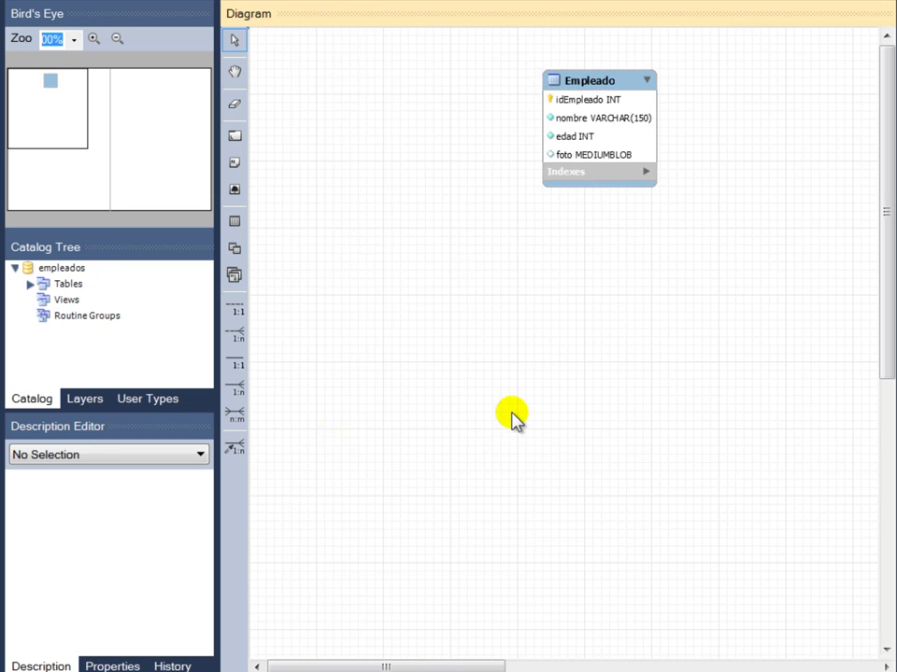
- Place three new tables side by side in a row below the Empleado table on the diagram
left_click(234, 225)
left_click(335, 280)
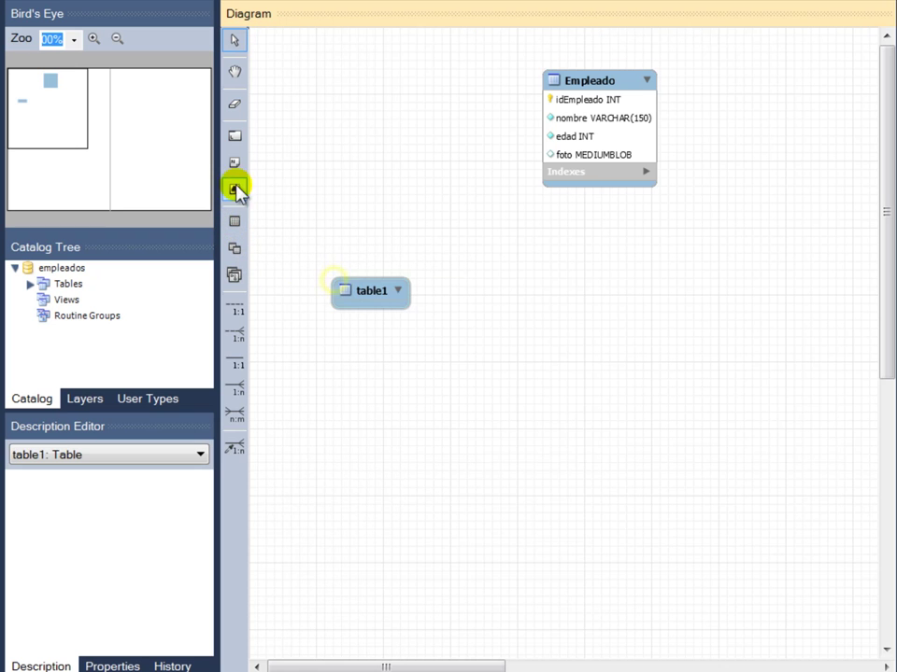
left_click(235, 221)
left_click(516, 289)
left_click(234, 222)
left_click(693, 296)
left_click_drag(540, 303, 581, 303)
left_click_drag(356, 293, 341, 295)
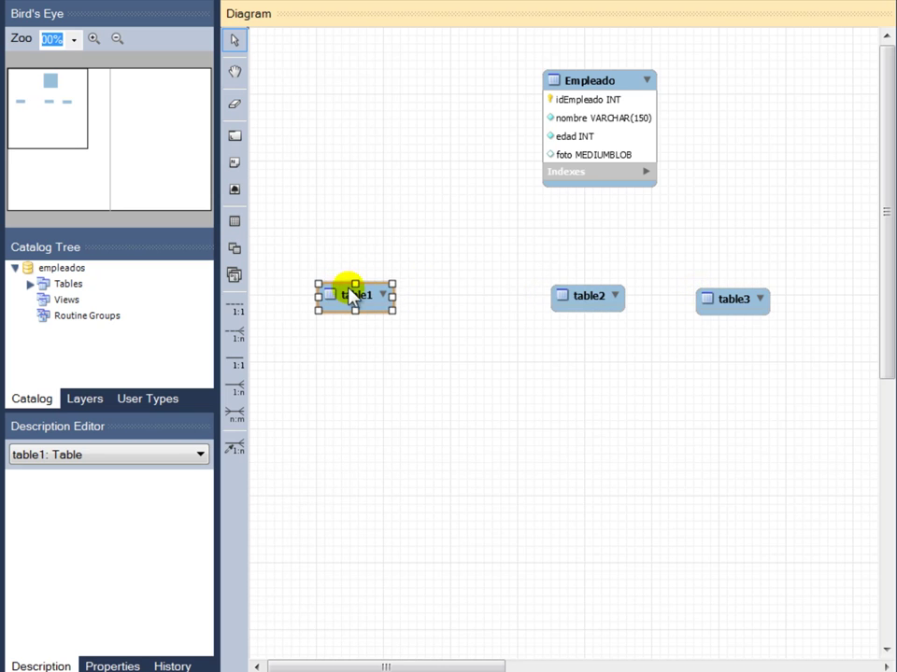
- Rename table1 as Profesor
double_click(355, 297)
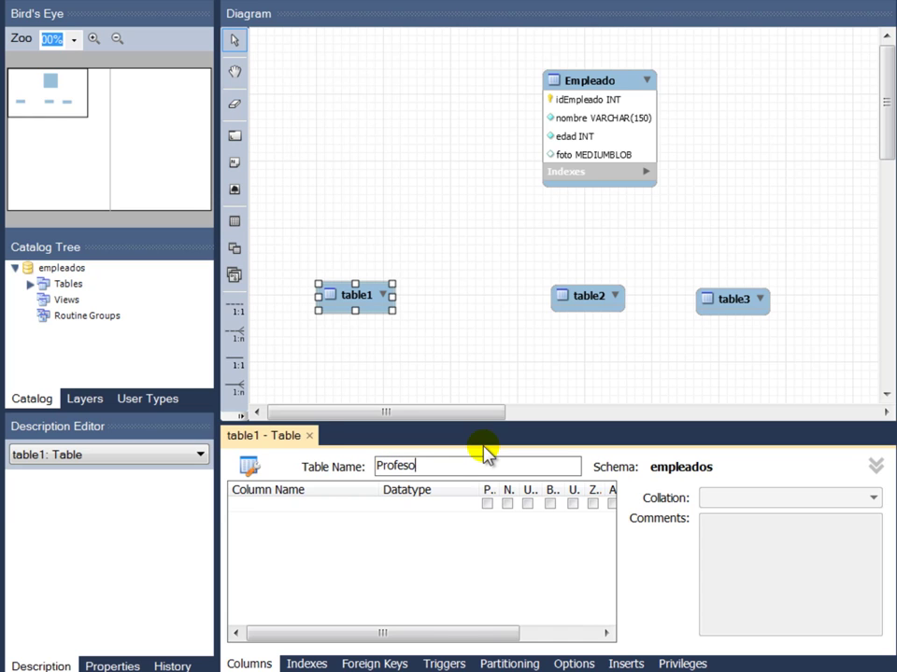
type("Profesor")
key("Return")
- Add an idProfesor column of datatype INT to the Profesor table as primary key, not null and unsigned
left_click(266, 504)
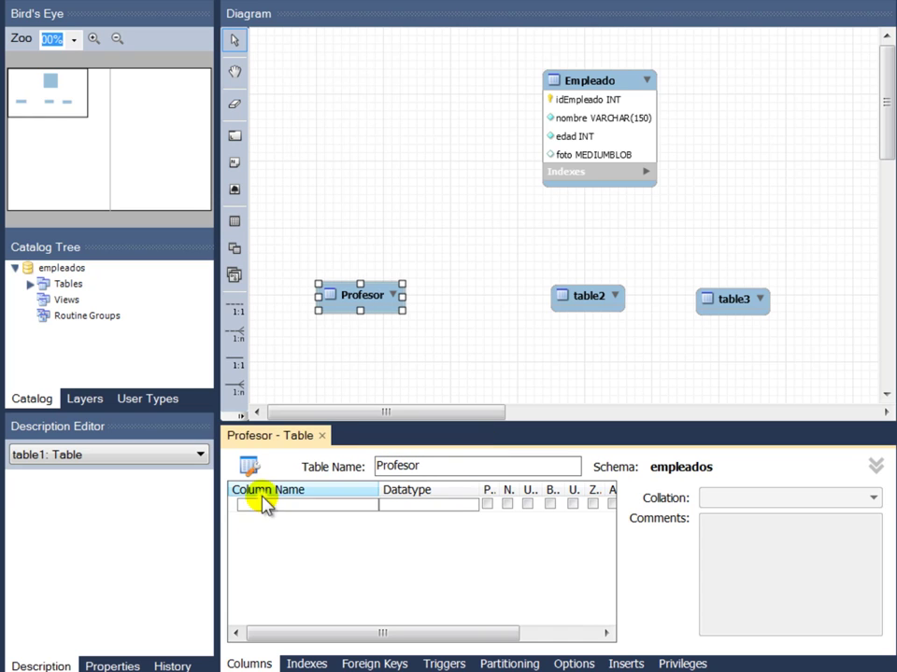
double_click(266, 508)
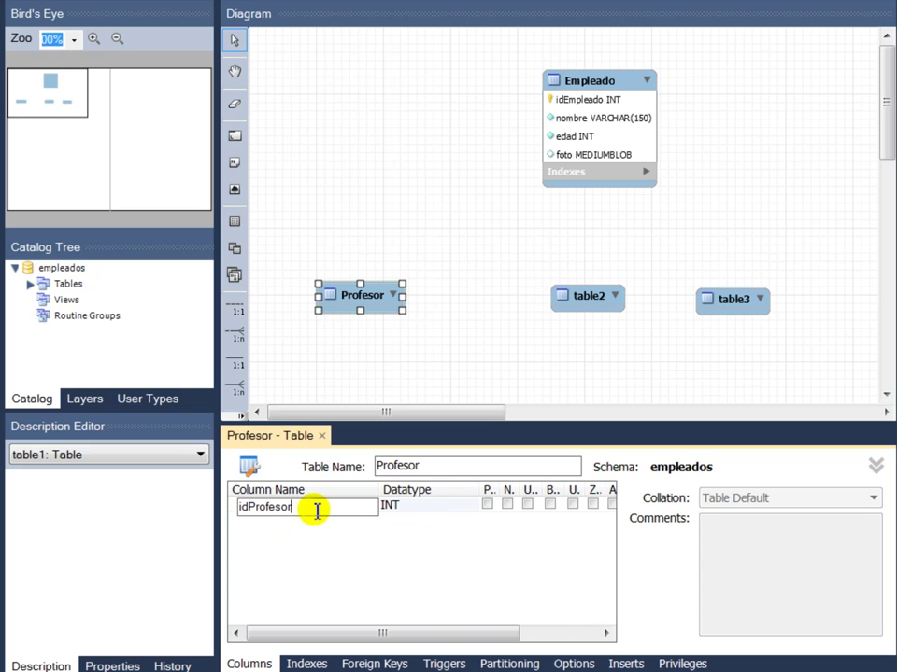
left_click_drag(432, 633, 480, 635)
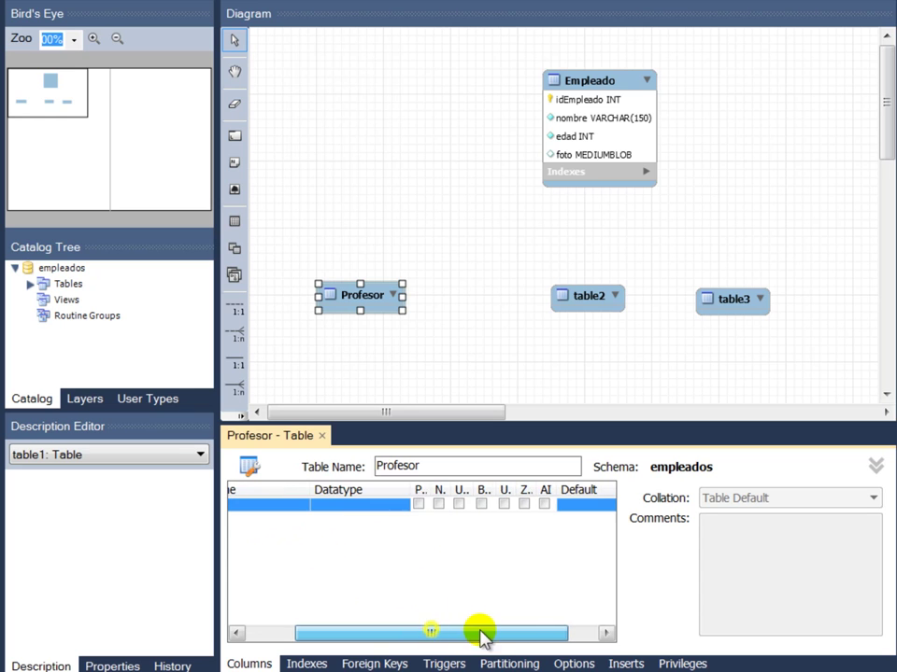
left_click(417, 504)
left_click(438, 505)
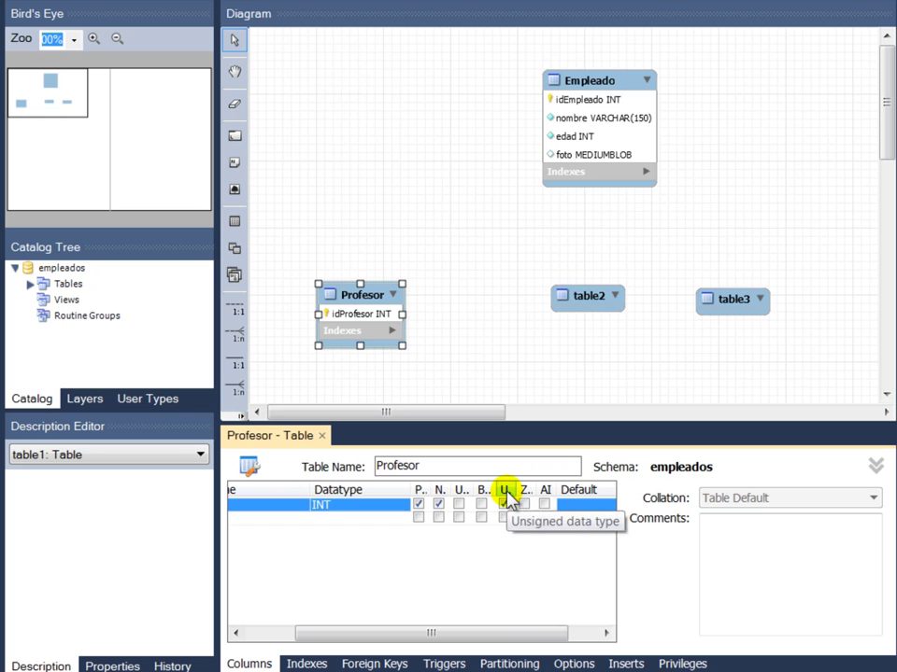
- Add an escolaridad column of datatype VARCHAR(100) to the Profesor table and mark it as not null
left_click_drag(474, 634, 416, 635)
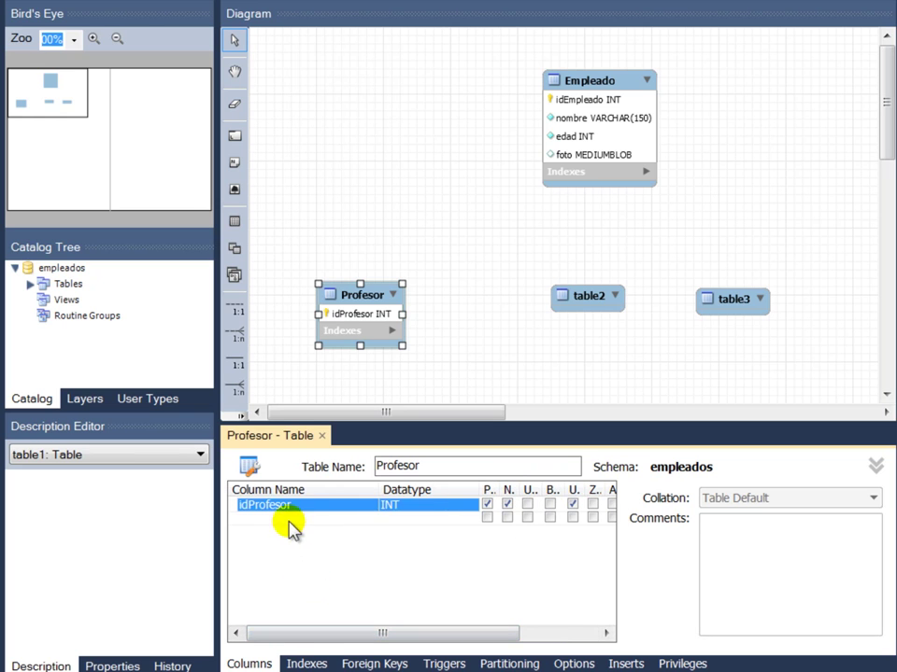
double_click(292, 521)
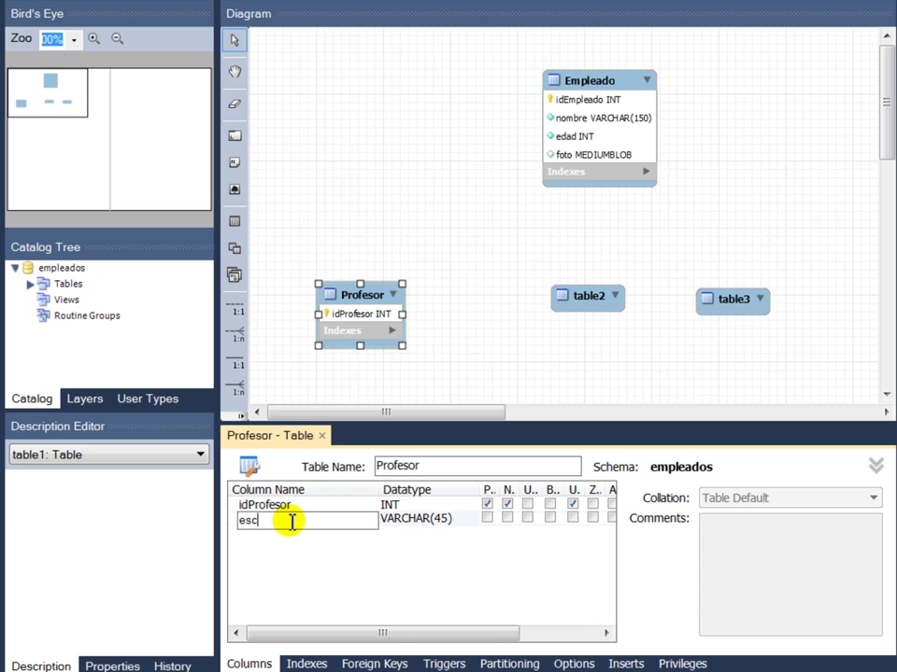
type("escolaridad")
key("Tab")
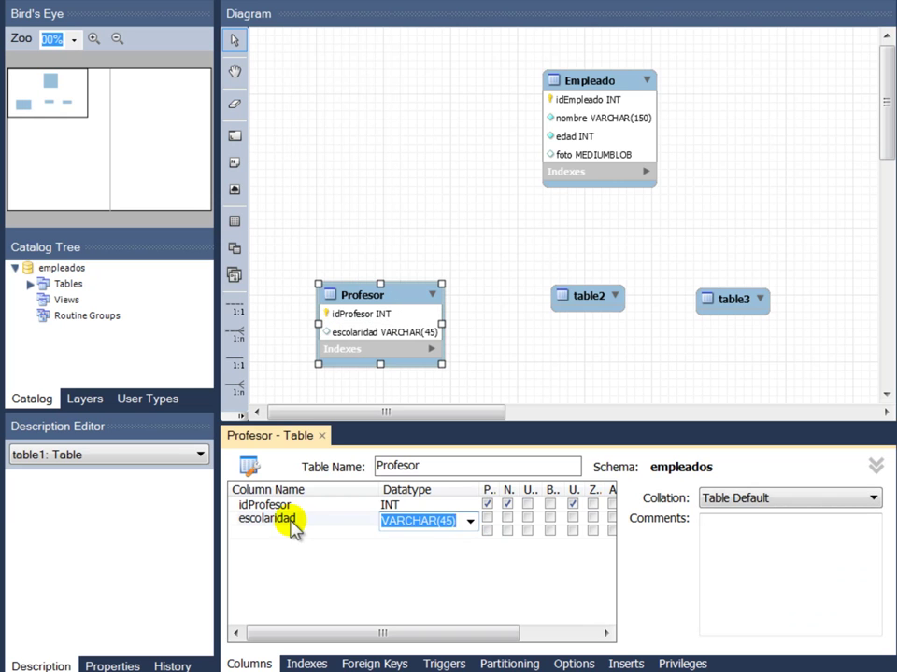
left_click(470, 522)
left_click(423, 523)
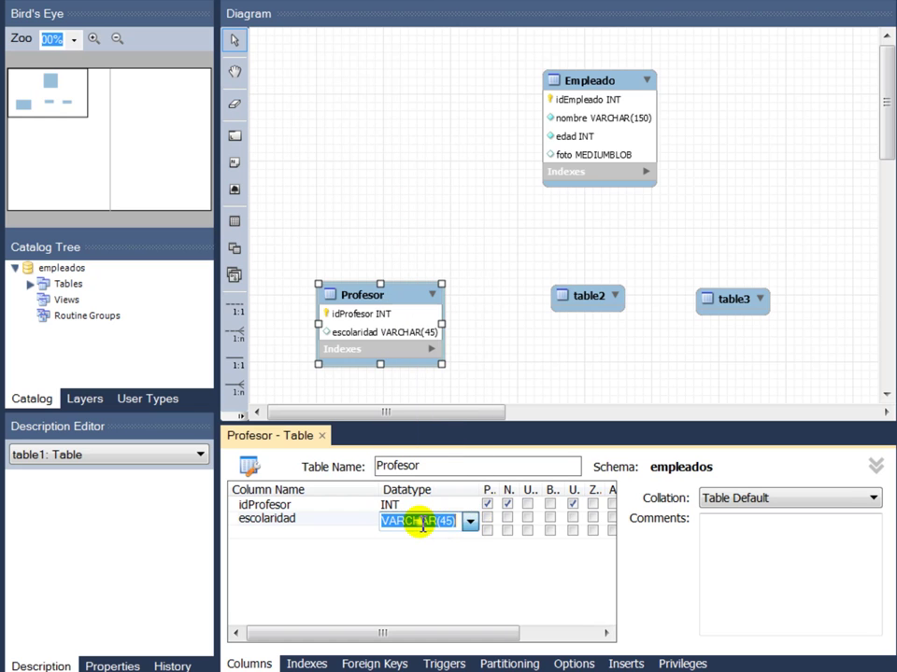
left_click(450, 523)
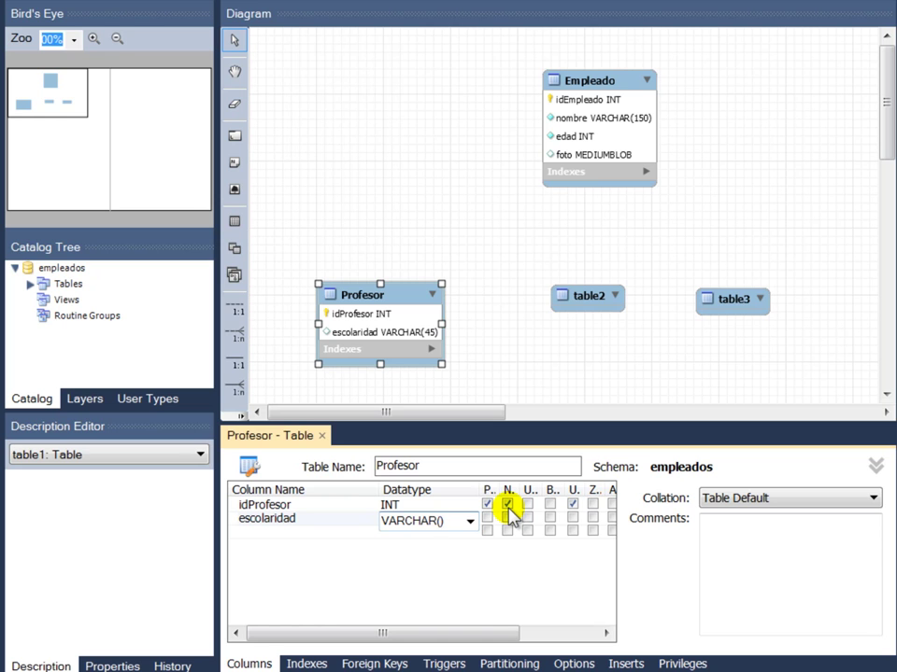
type("100)")
key("Return")
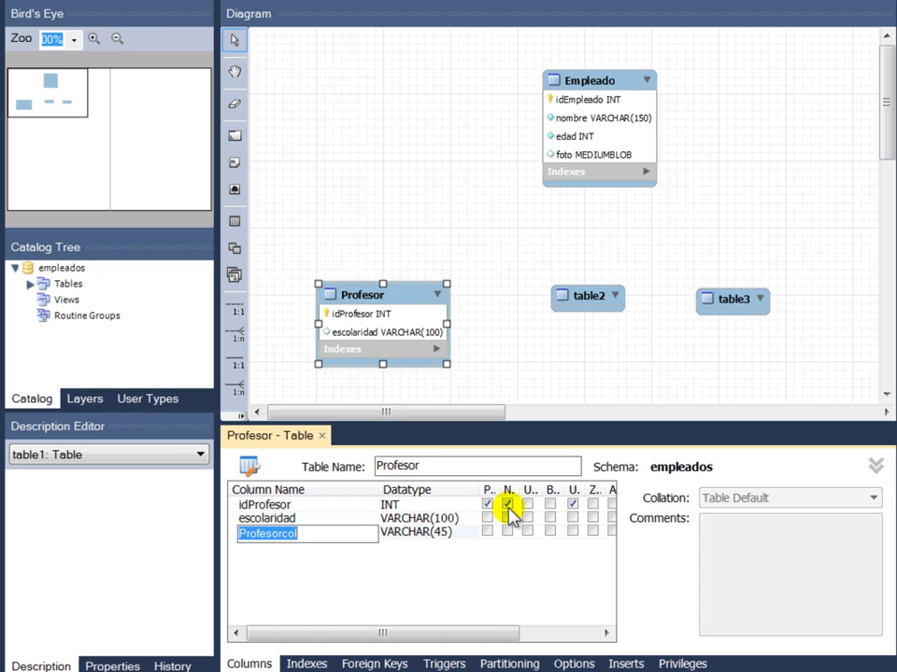
left_click(507, 518)
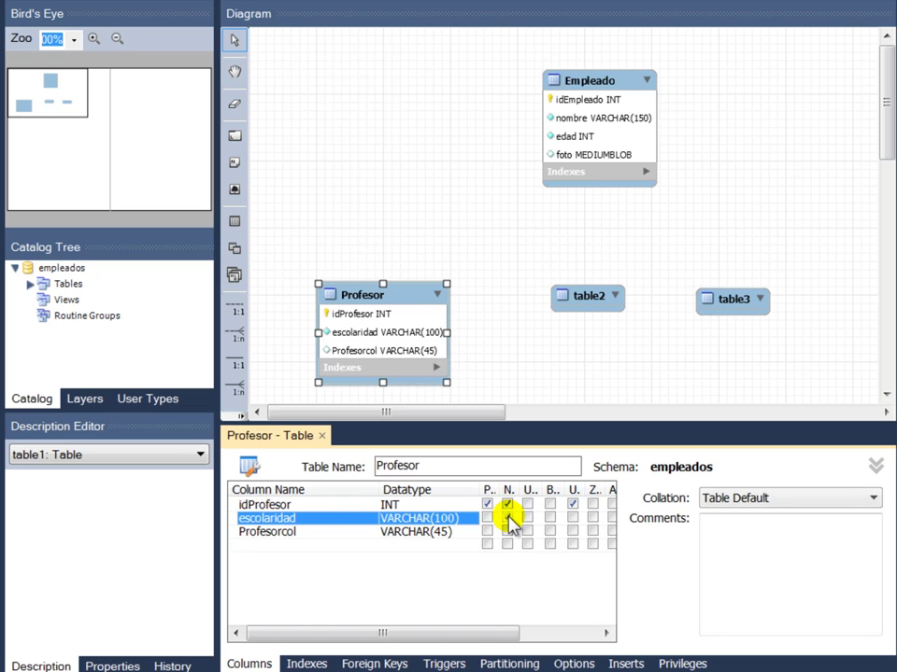
- Rename the Profesorcol column as cvu with datatype MEDIUMBLOB and close the Profesor table's editor
left_click(275, 533)
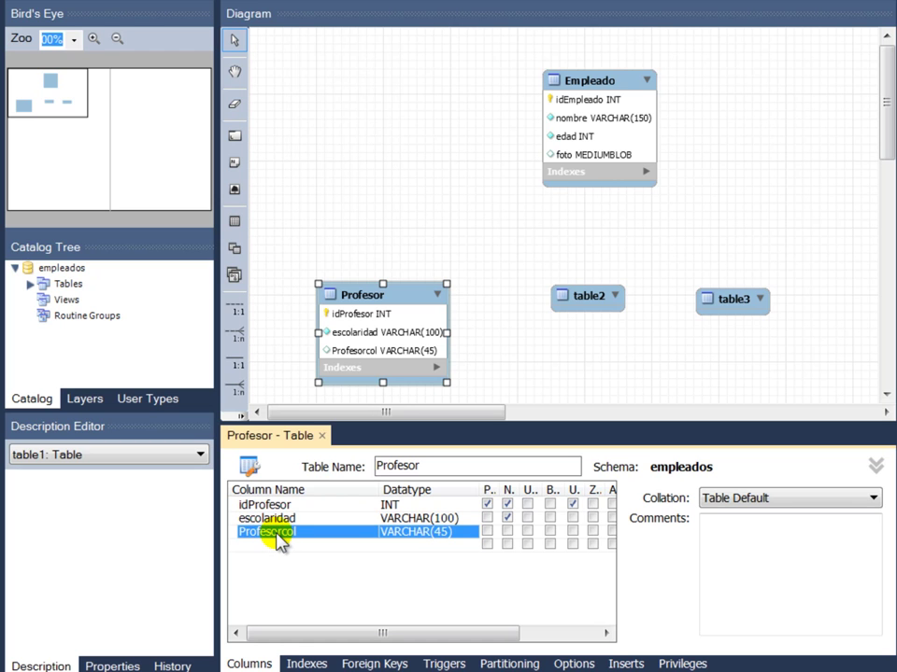
left_click(277, 534)
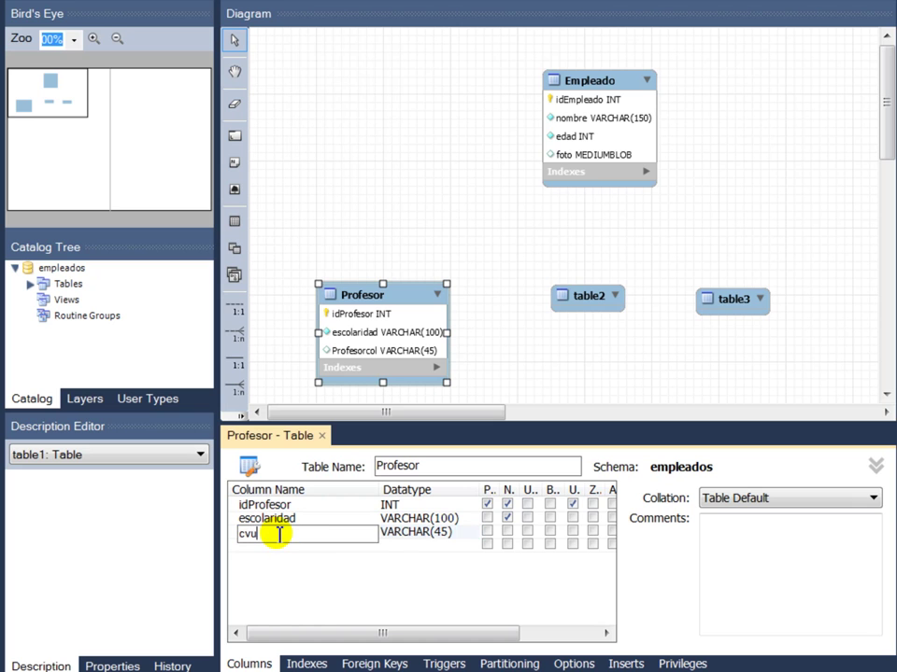
left_click(420, 534)
left_click(467, 535)
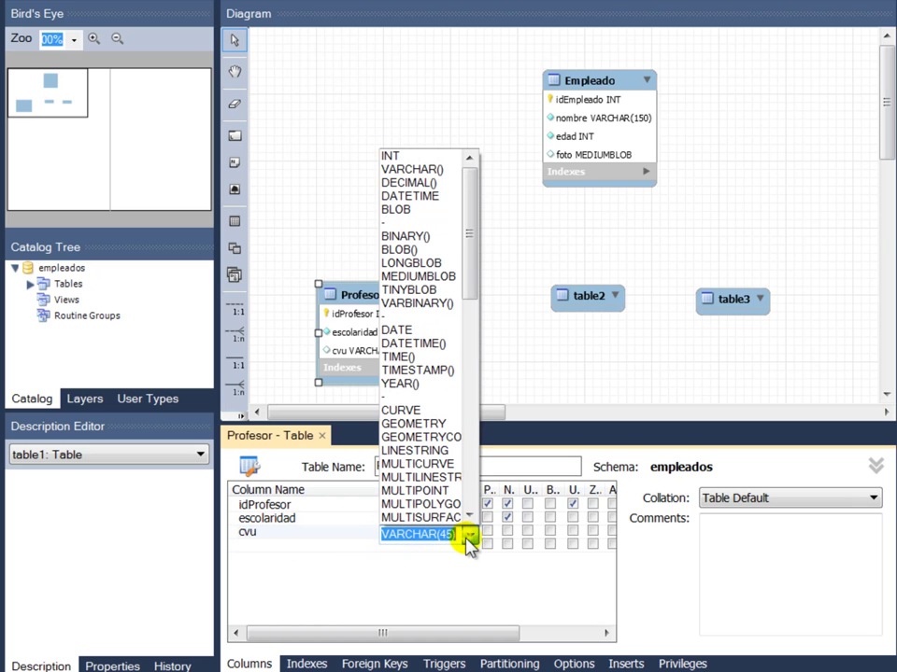
left_click(437, 277)
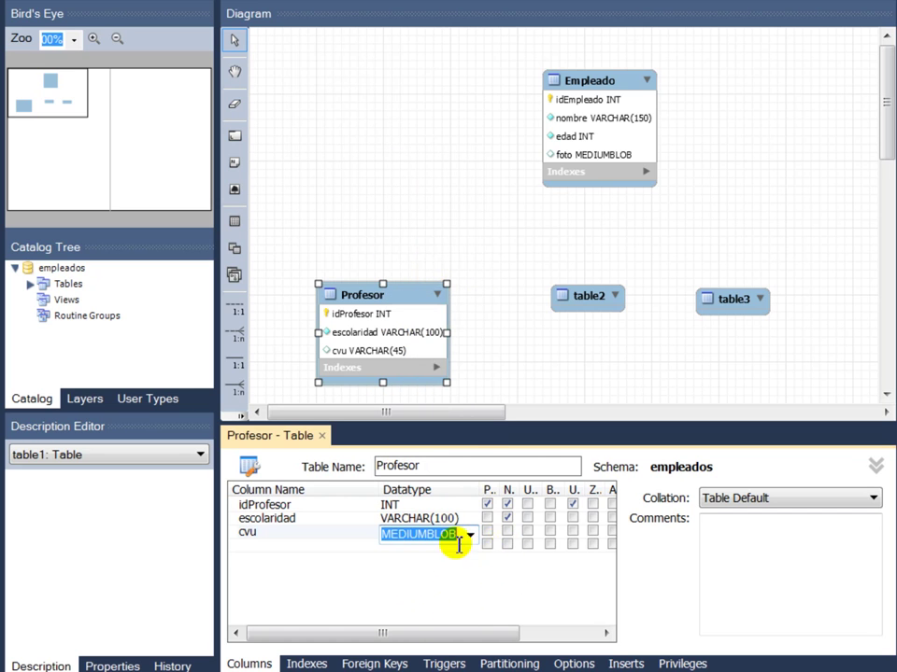
left_click_drag(392, 641, 486, 636)
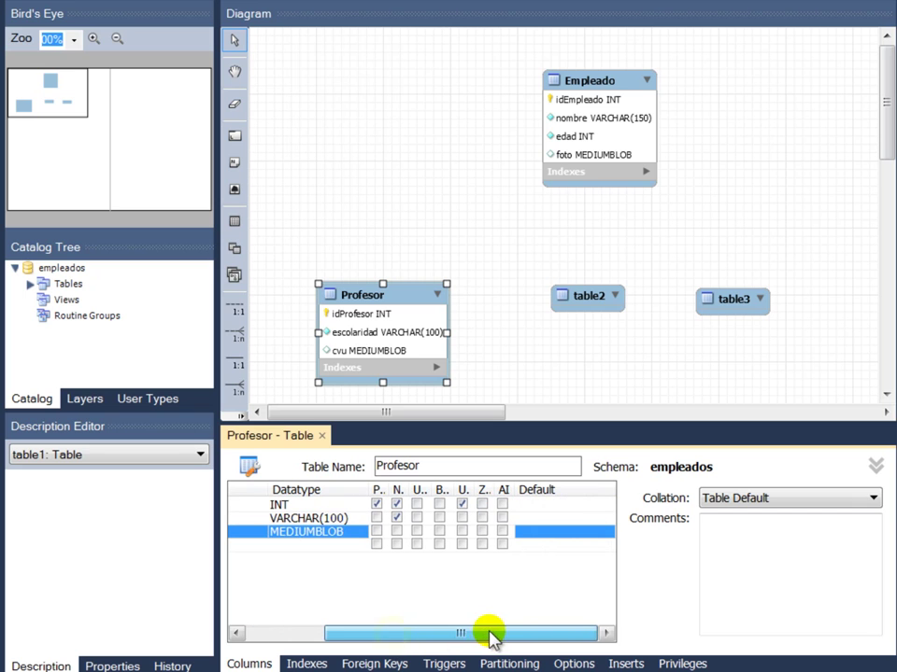
left_click(550, 367)
left_click(322, 436)
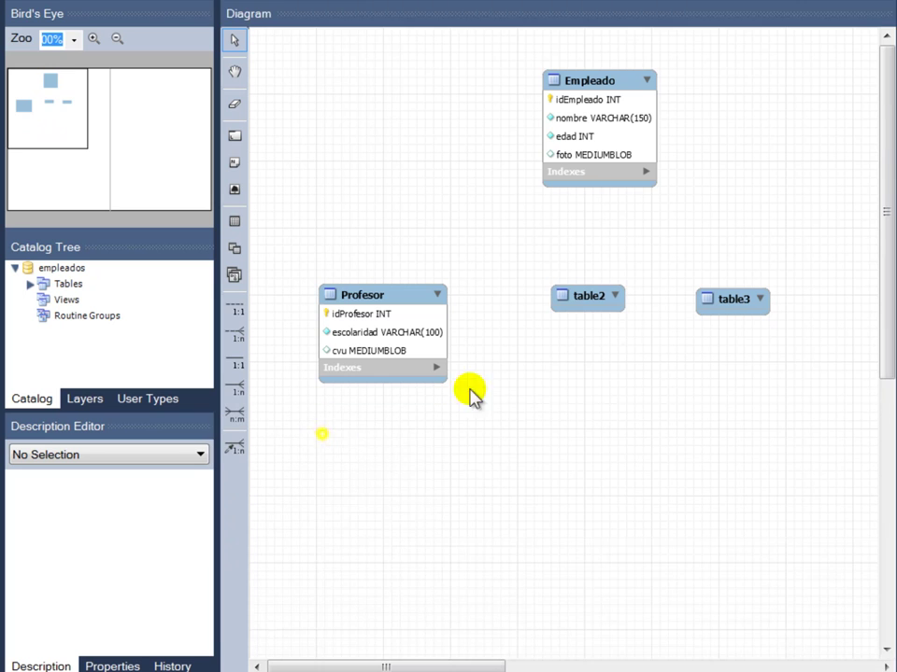
- Rename table2 as Chofer and add an idChofer column of datatype INT as primary key, not null and unsigned
left_click(592, 305)
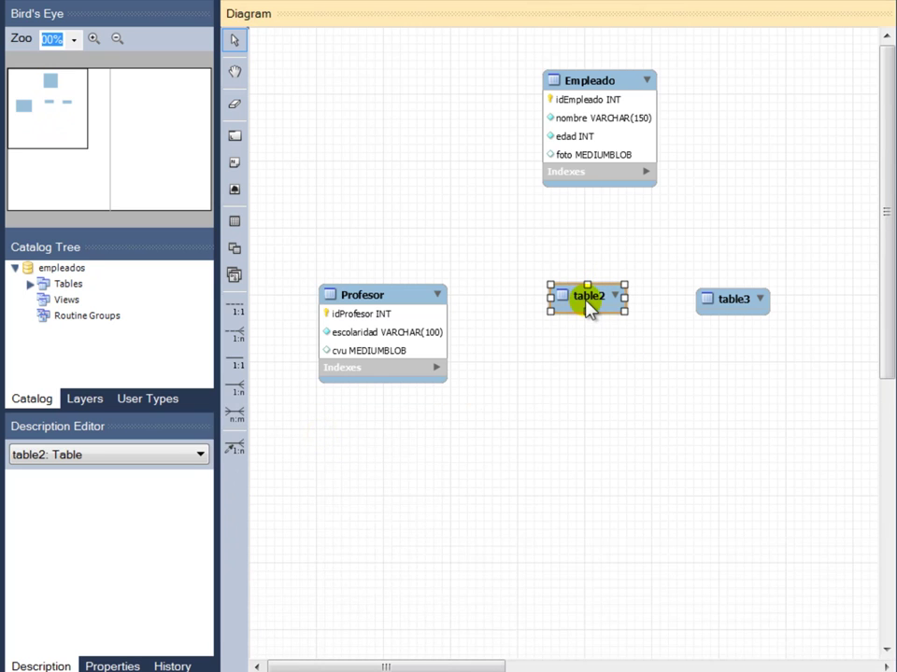
double_click(587, 308)
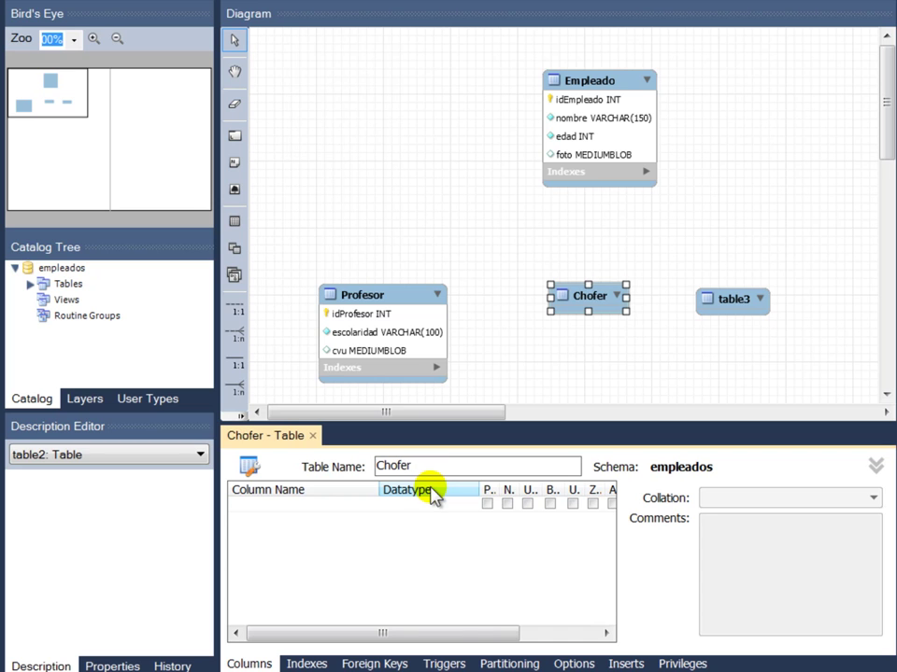
left_click(308, 518)
left_click(262, 509)
left_click(315, 504)
left_click(487, 505)
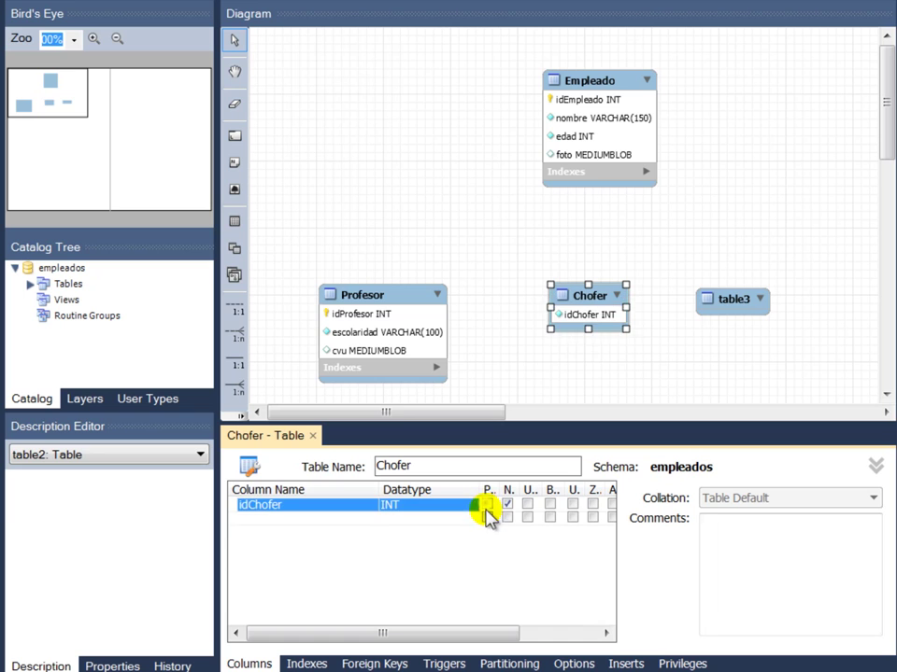
left_click_drag(470, 638, 360, 632)
left_click(533, 505)
- Add a licencia column of datatype VARCHAR(50) to the Chofer table and mark it as not null
double_click(280, 520)
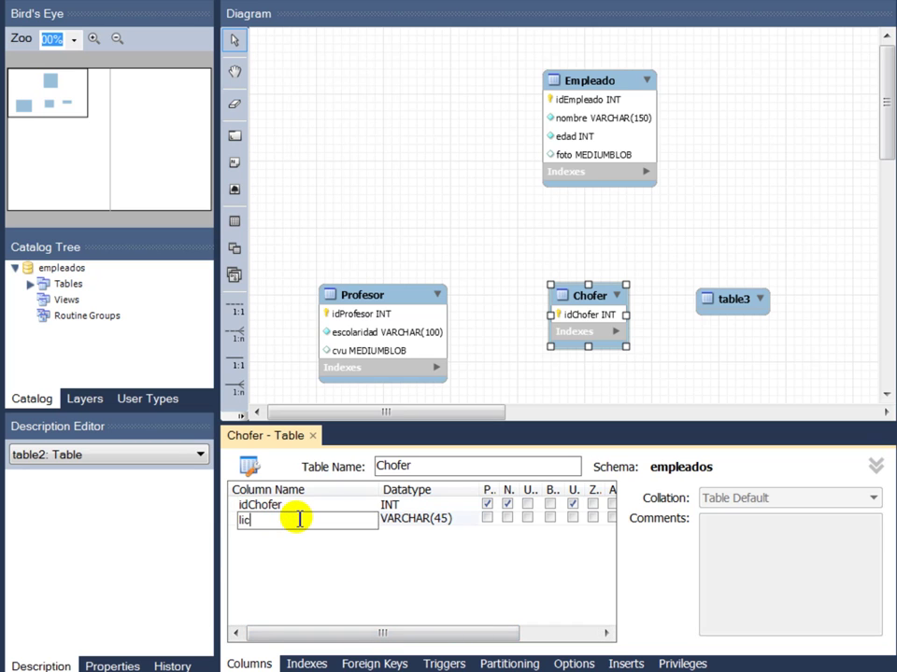
key("Tab")
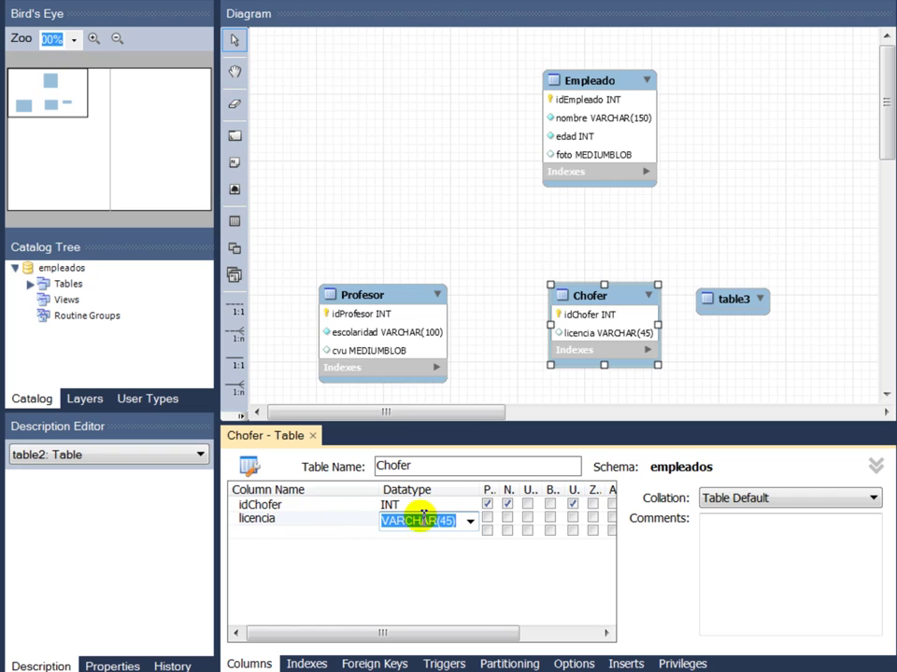
left_click(449, 524)
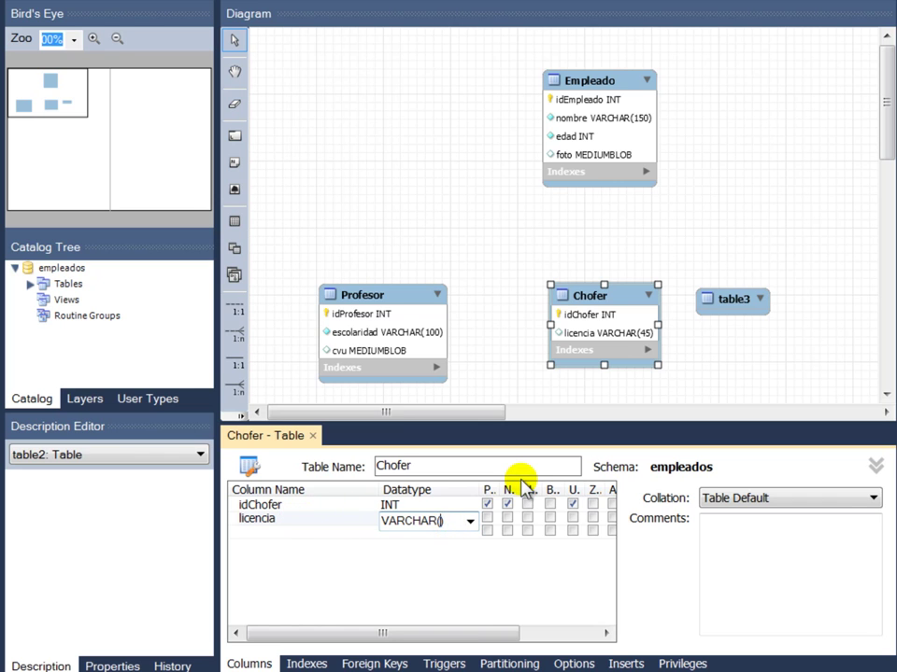
key("Return")
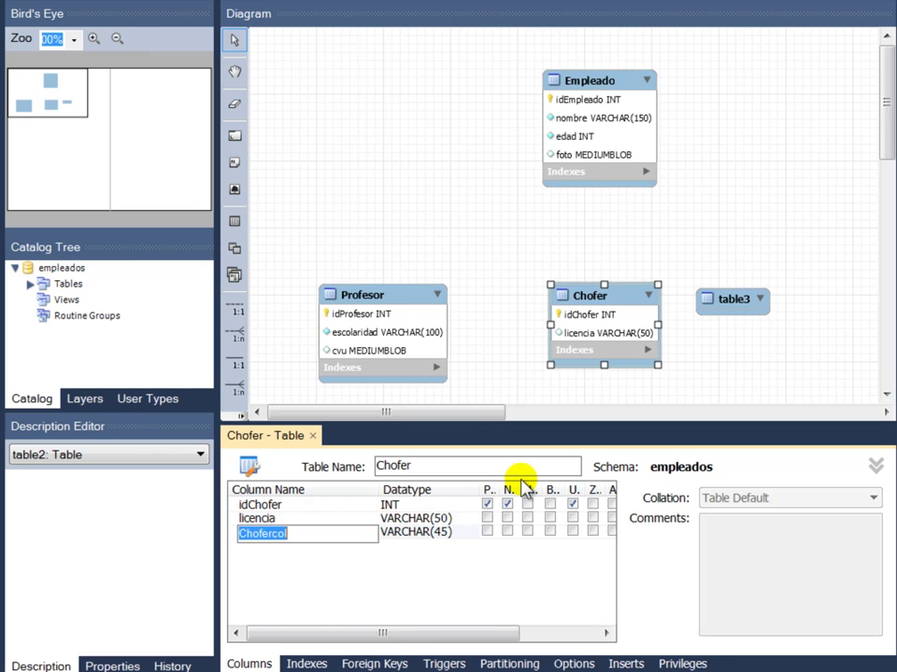
left_click(507, 517)
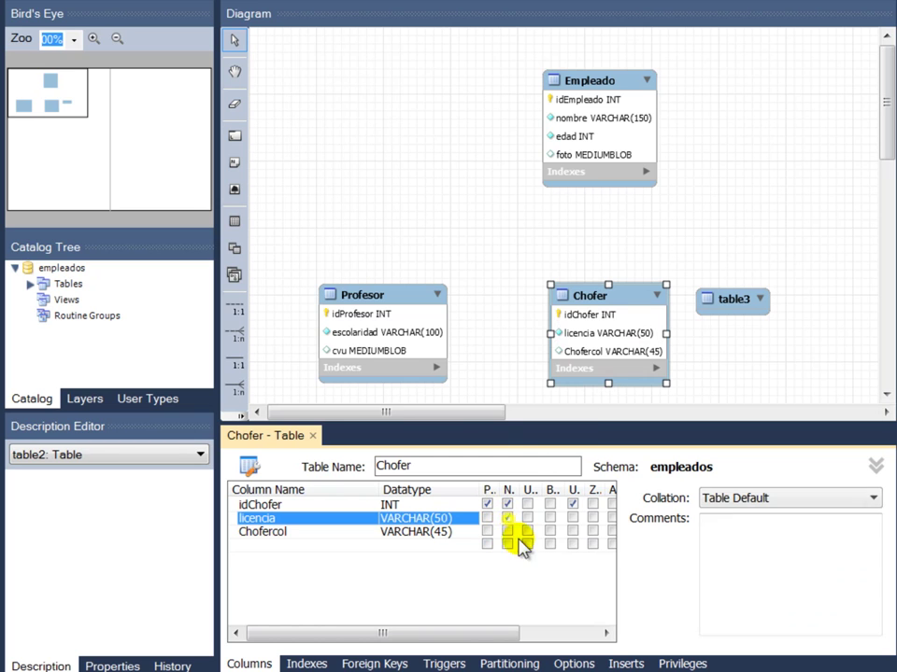
left_click(443, 519)
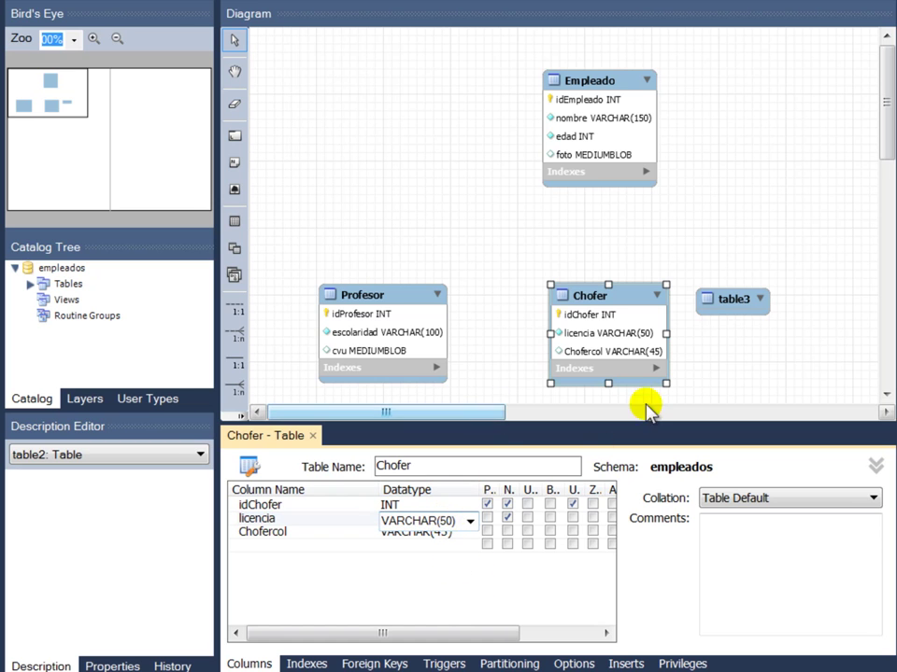
left_click(764, 361)
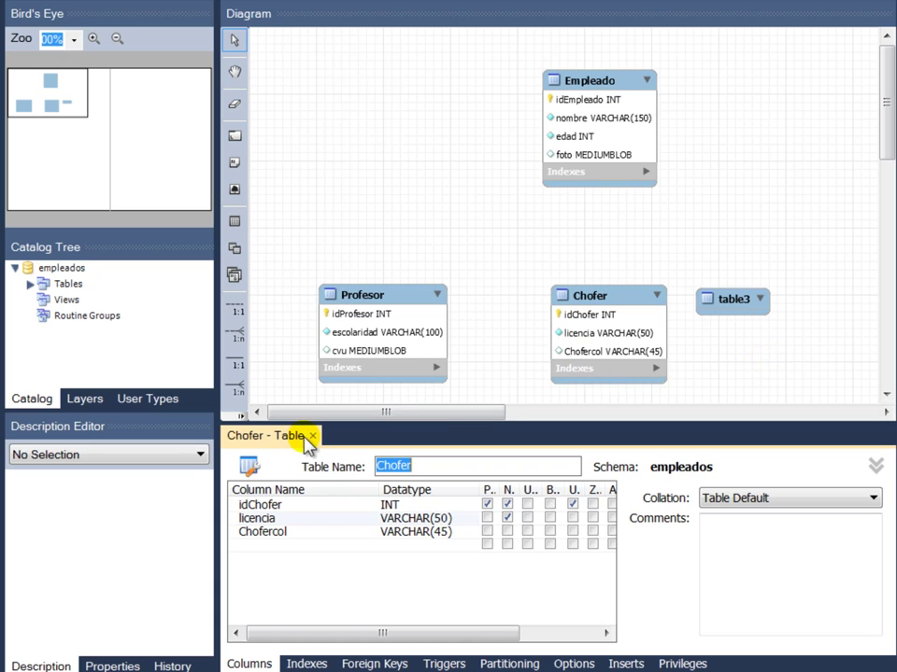
- Remove the surplus Chofercol column from the Chofer table
left_click(280, 533)
right_click(294, 540)
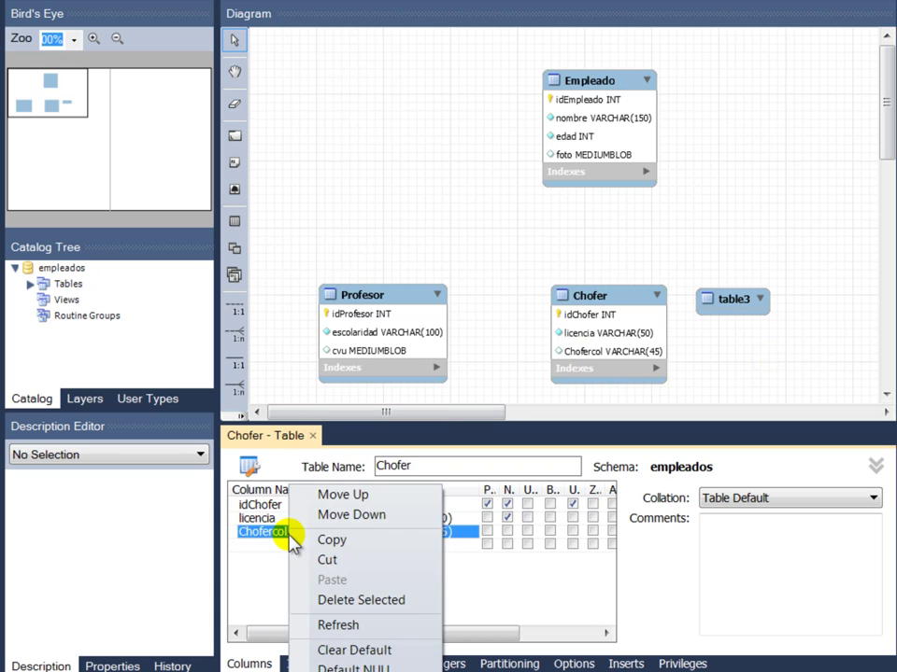
left_click(353, 563)
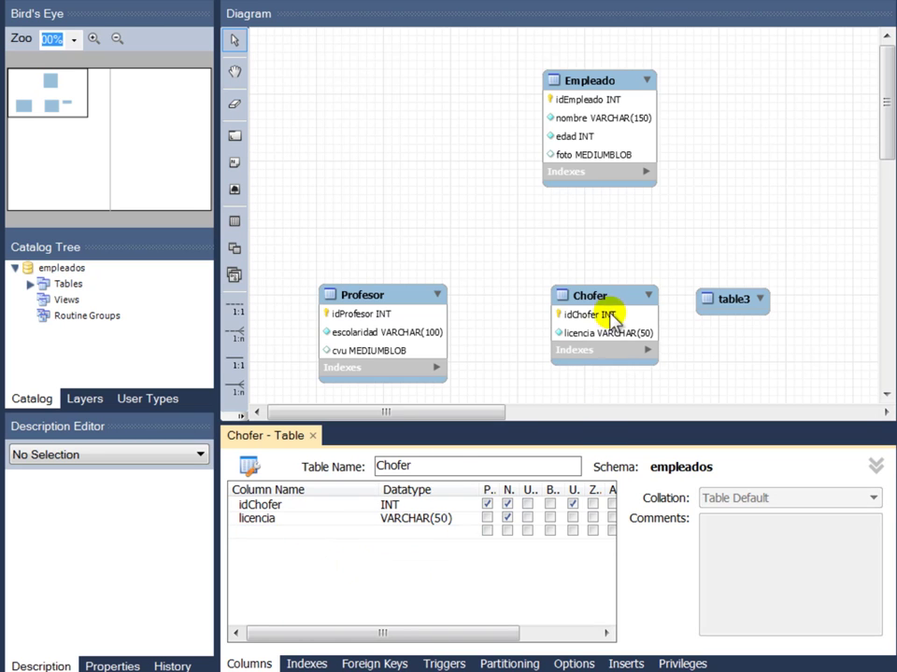
- Add a video column of datatype VARCHAR(125) to the Chofer table and close the table's editor
left_click(264, 521)
double_click(260, 535)
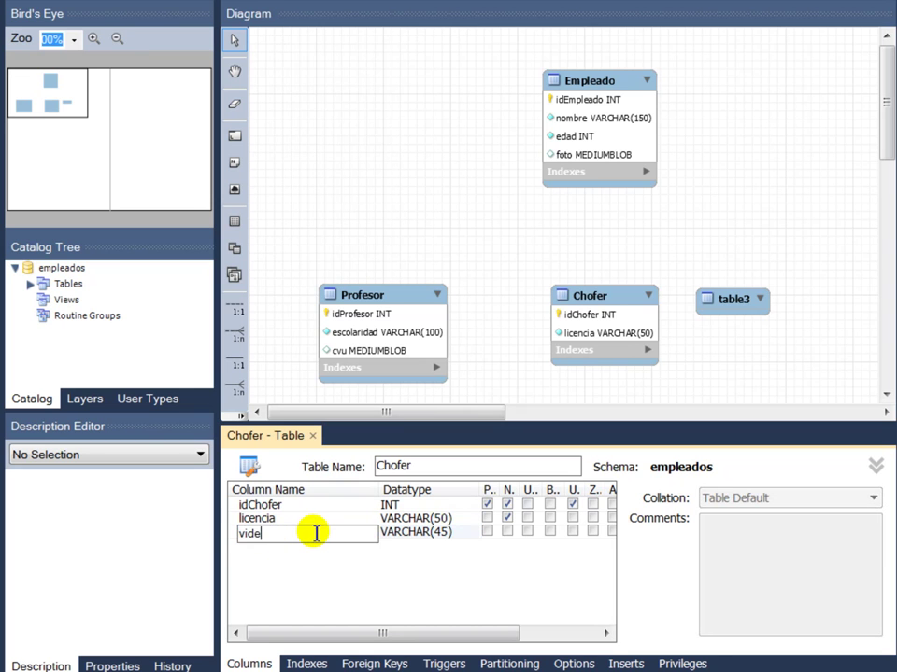
key("Tab")
left_click(393, 534)
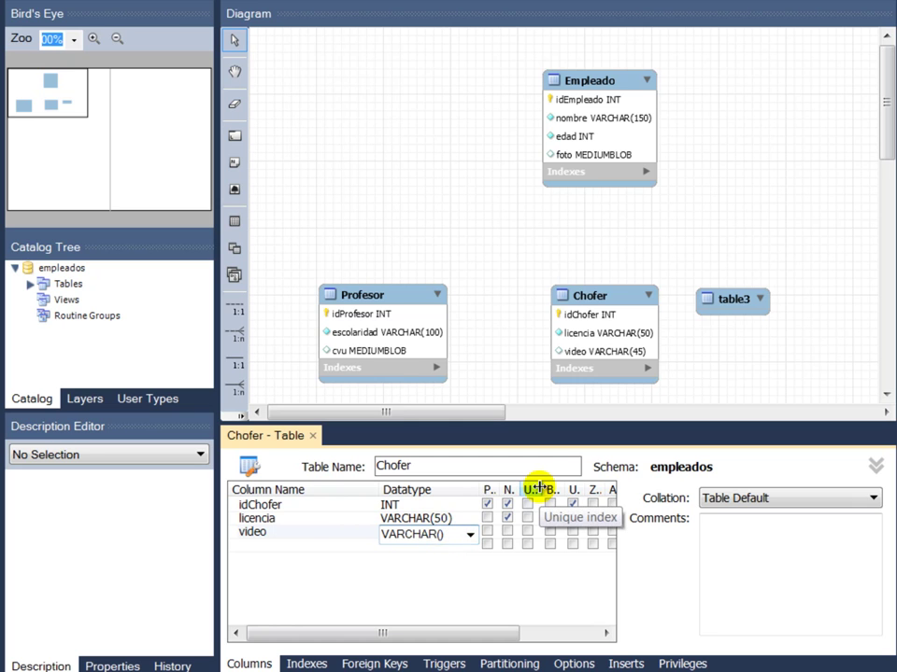
key("Return")
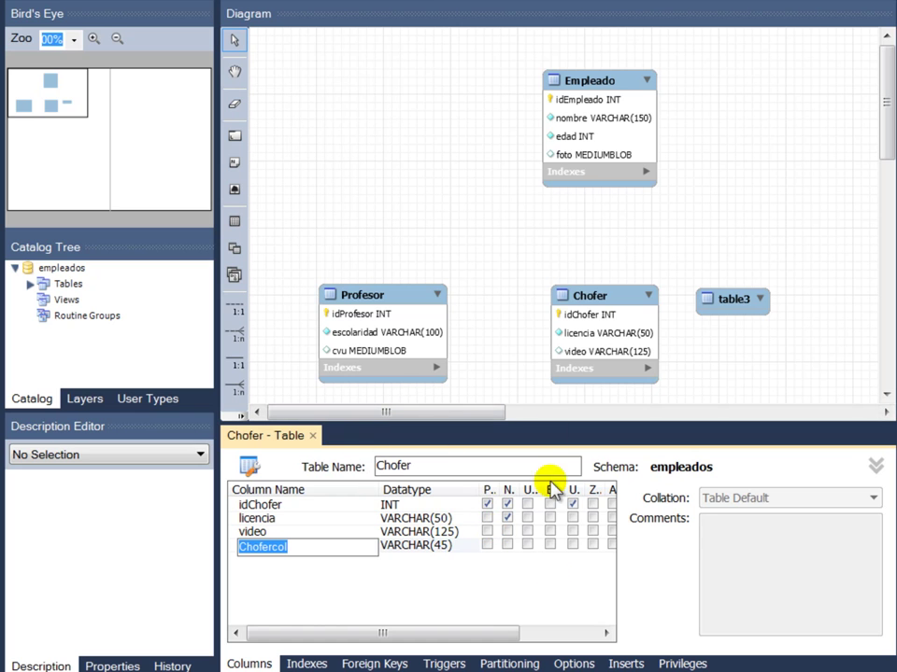
left_click(313, 435)
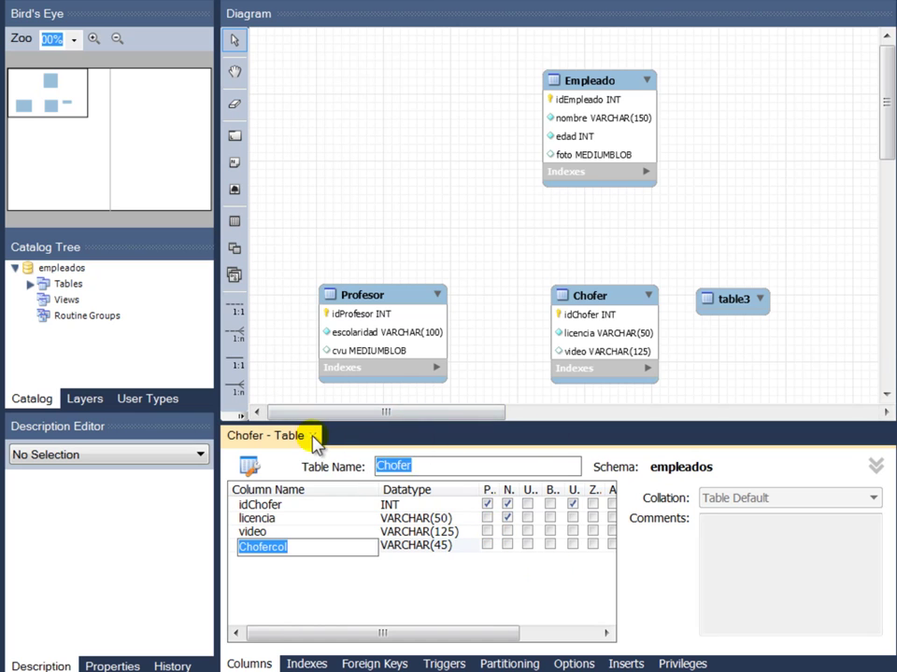
- Reposition the Chofer and Profesor tables side by side, leaving more room before table3
left_click(597, 297)
left_click_drag(597, 297, 541, 308)
mouse_move(361, 300)
left_mouse_down()
mouse_move(355, 321)
mouse_move(350, 315)
left_mouse_up()
left_click_drag(520, 307, 495, 309)
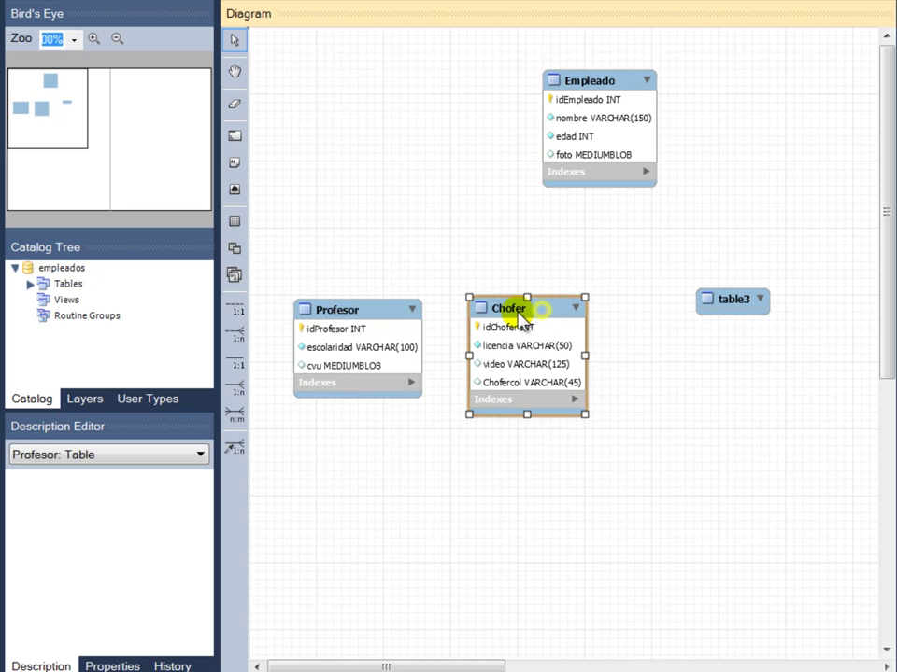
- Open table3 for editing and rename it as Cantante
left_click(726, 313)
double_click(726, 313)
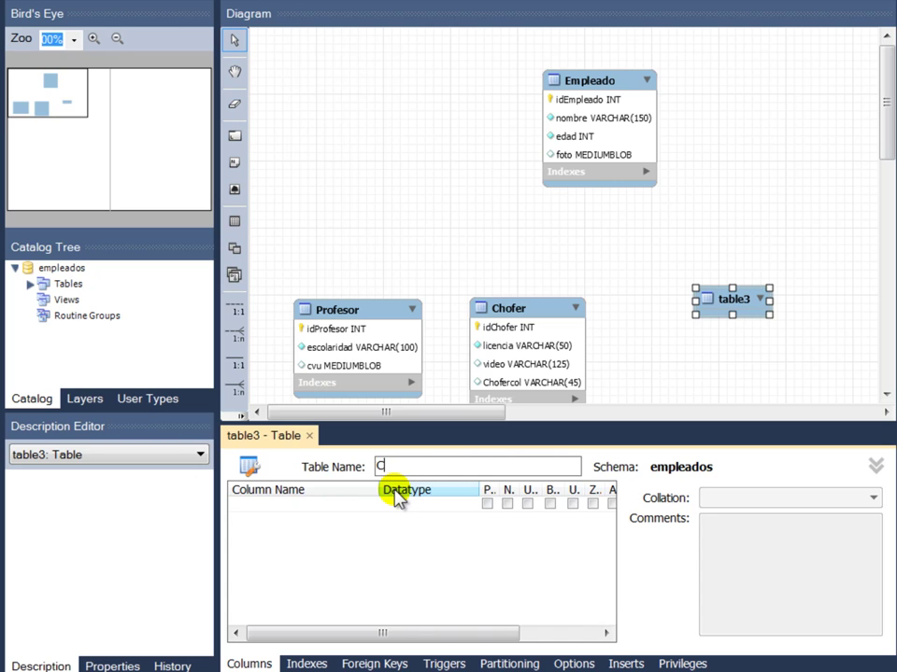
type("Cantante")
key("Return")
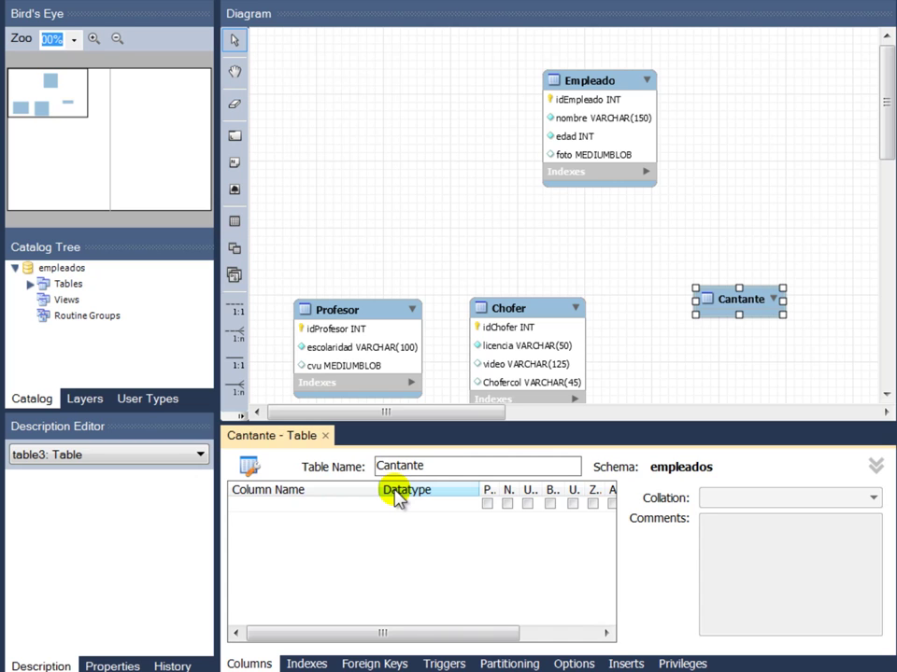
- Add an idCantante column of datatype INT to the Cantante table as primary key, not null and unsigned
double_click(308, 505)
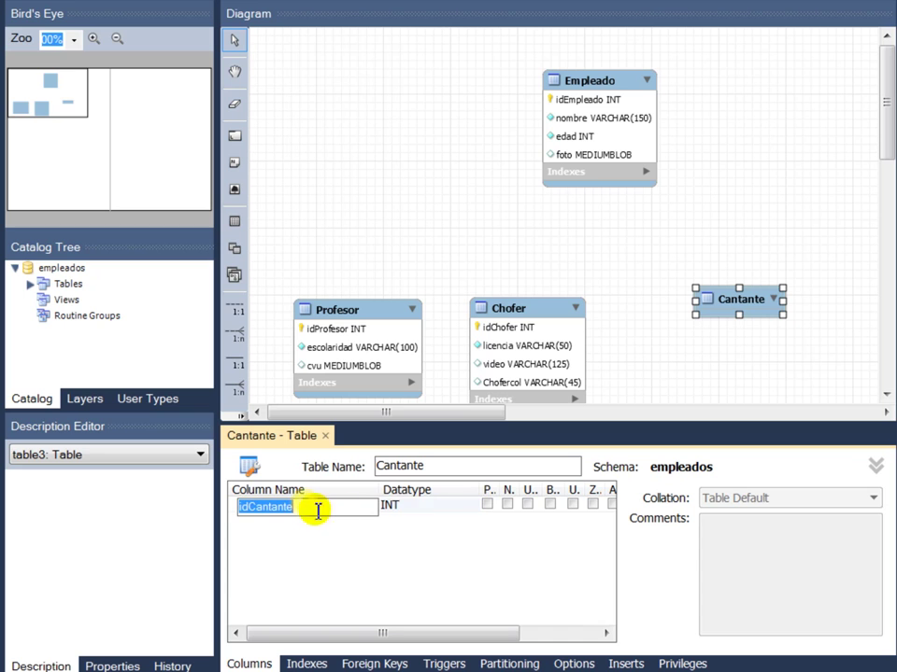
left_click(488, 506)
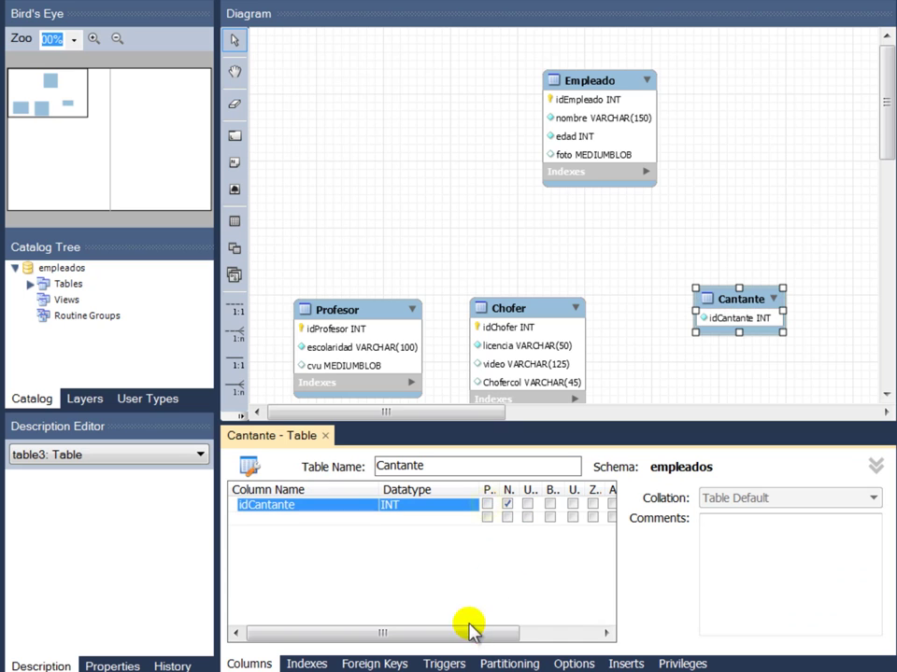
left_click(487, 506)
left_click_drag(490, 644, 380, 634)
left_click(519, 504)
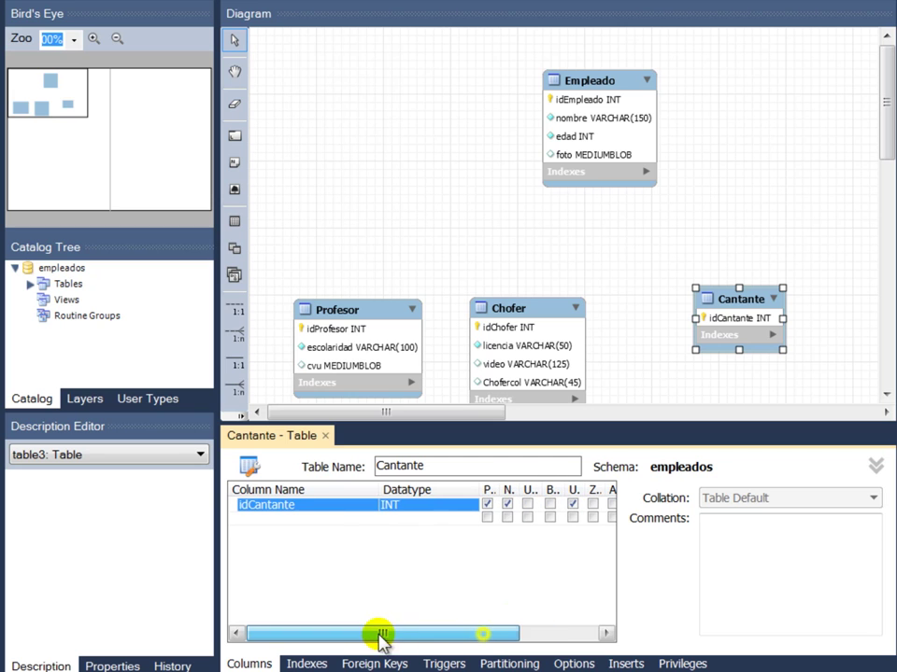
- Add a cancion column of datatype VARCHAR(45) to the Cantante table
double_click(286, 521)
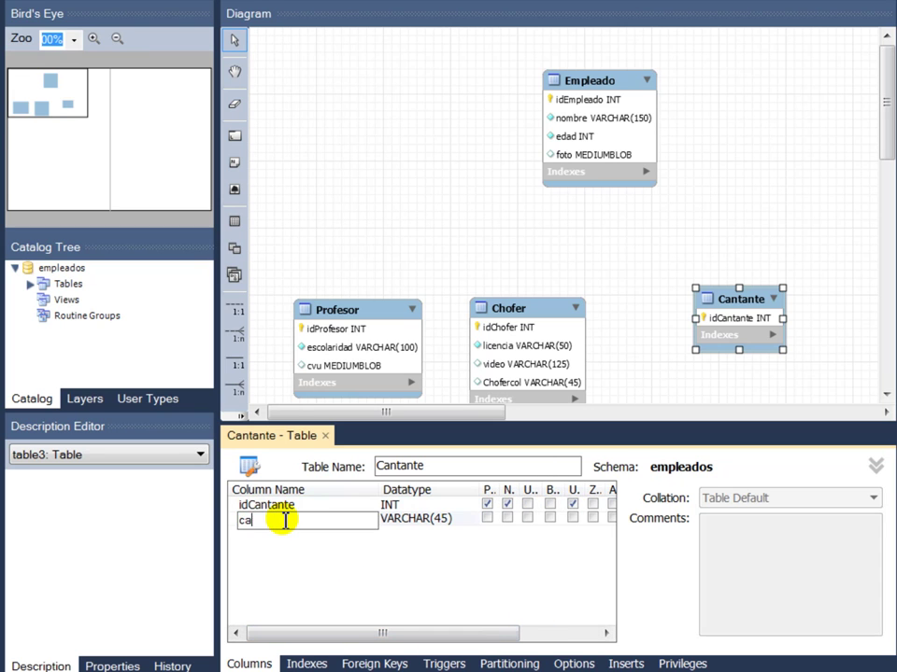
key("Tab")
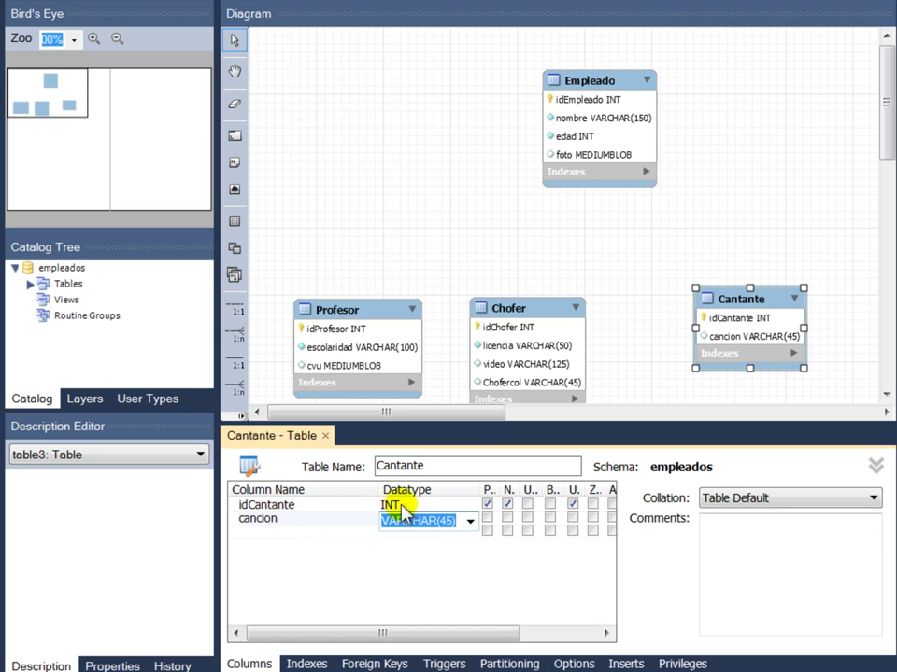
left_click(470, 524)
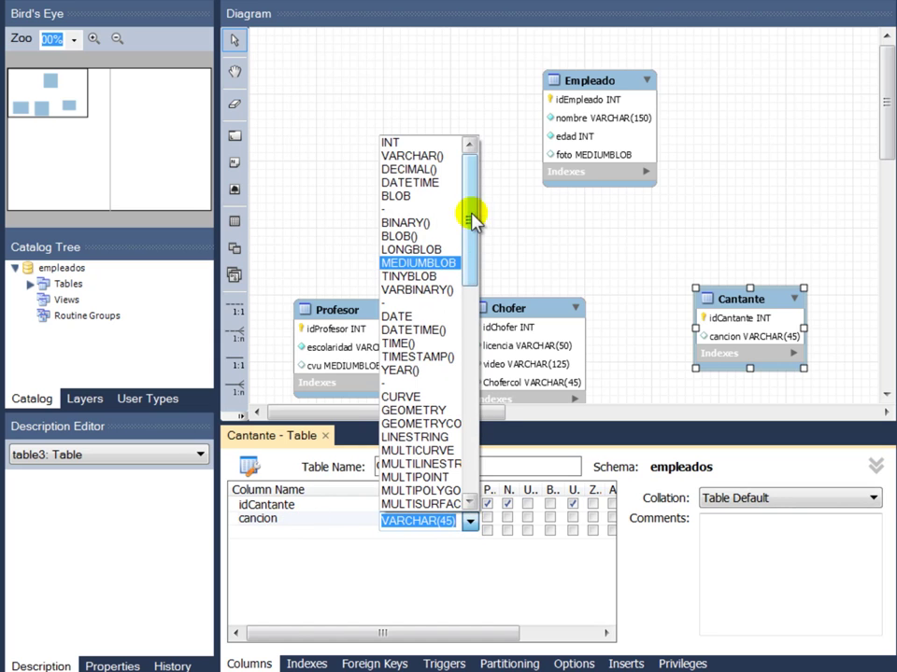
left_click(417, 236)
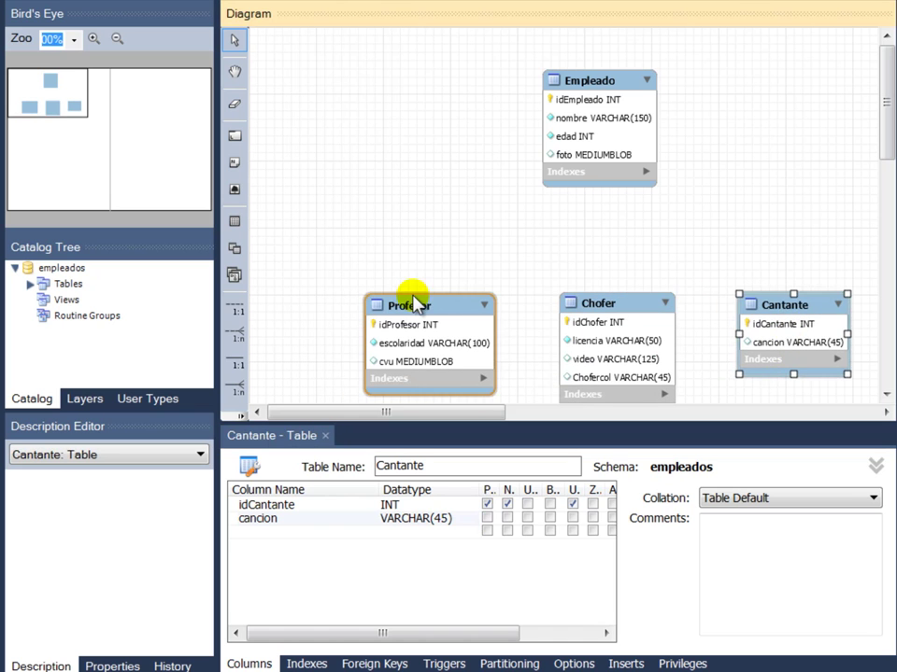
left_click(410, 304)
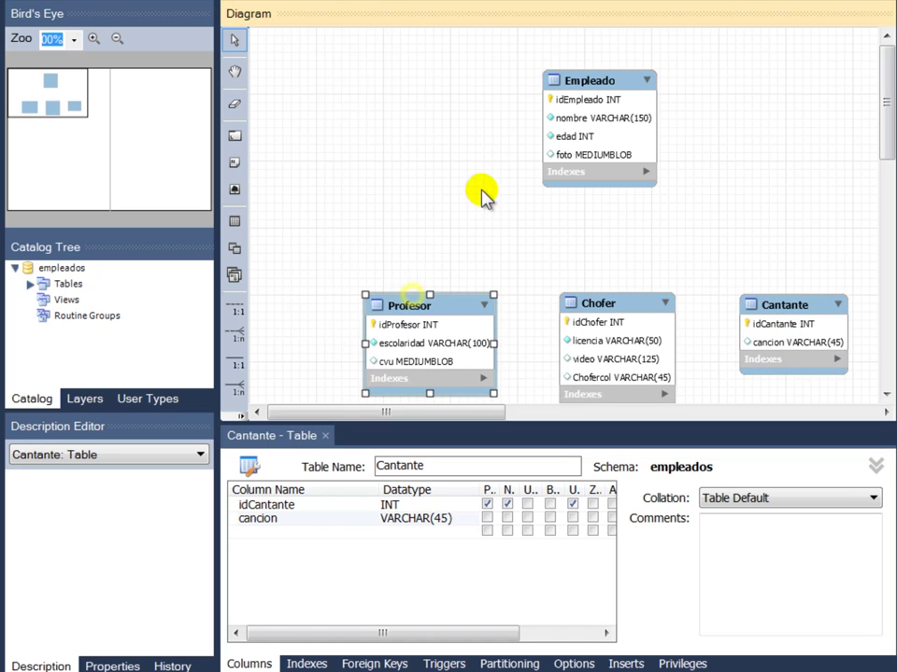
left_click(592, 92)
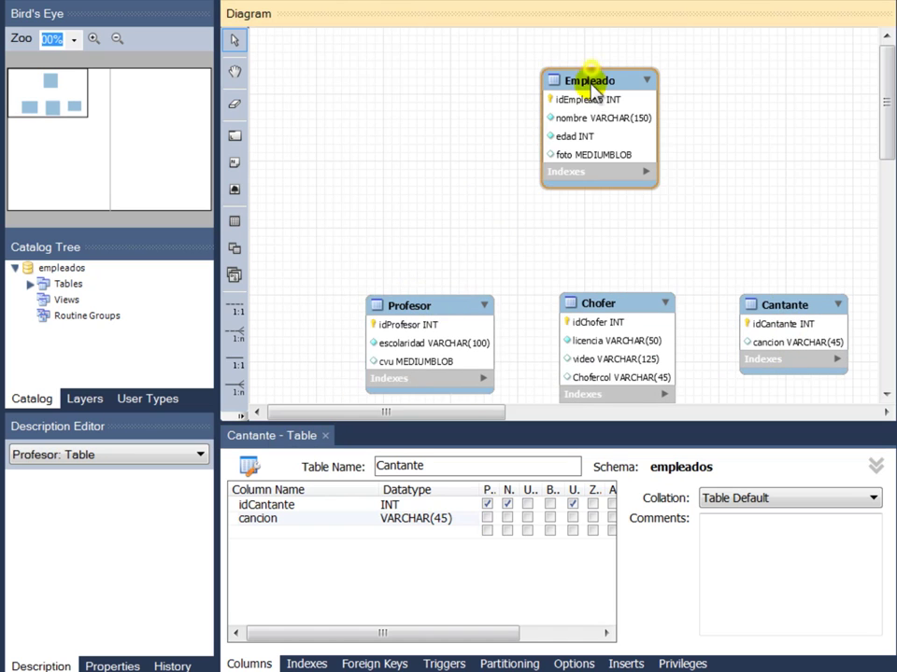
left_click(431, 303)
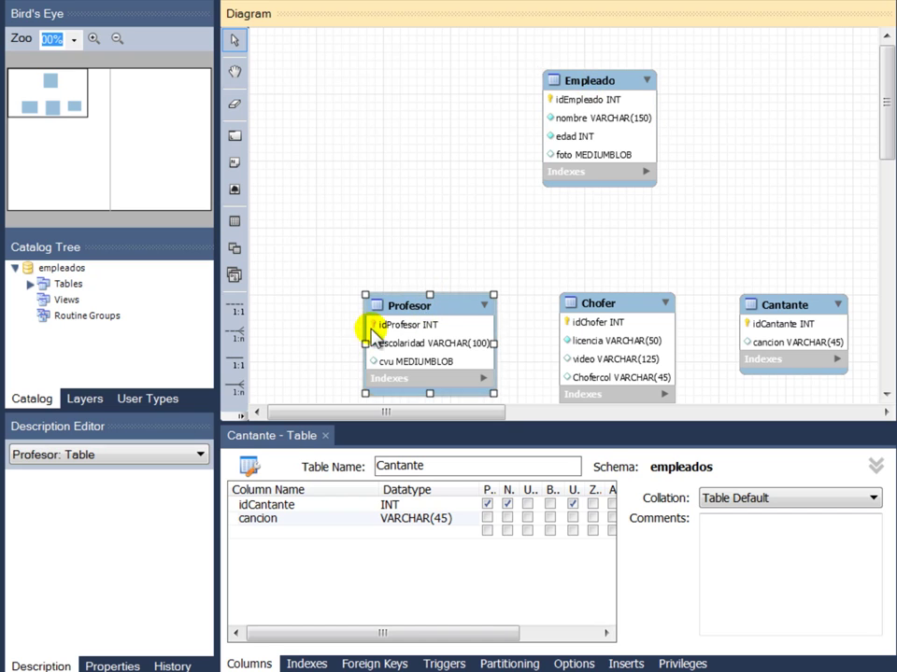
mouse_move(415, 329)
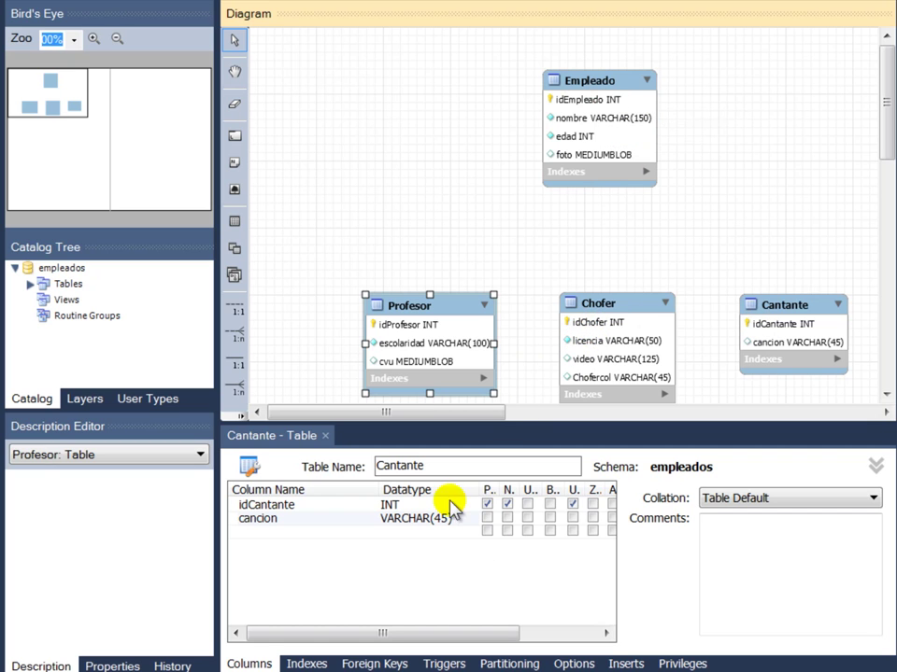
left_click(468, 225)
- Add a foreign key named fk_profesorEmpleado to the Profesor table, referencing the empleados.Empleado table
double_click(411, 308)
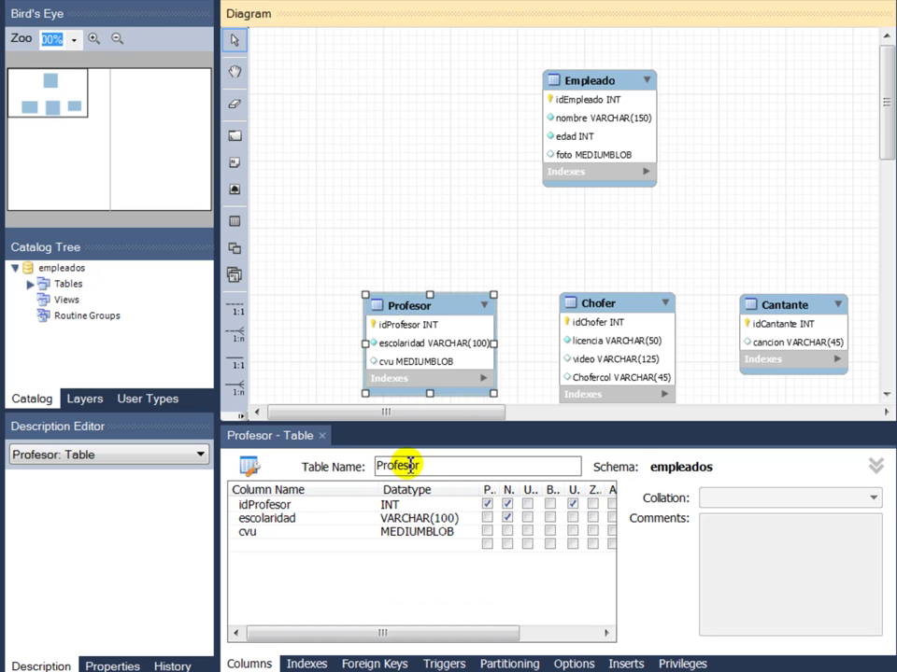
left_click(373, 662)
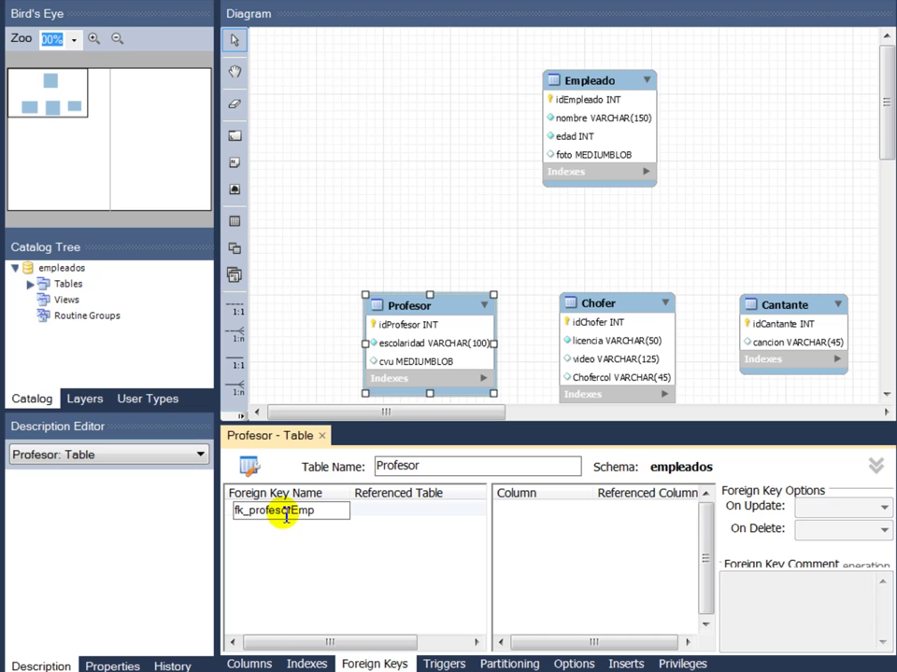
left_click(379, 509)
left_click(433, 513)
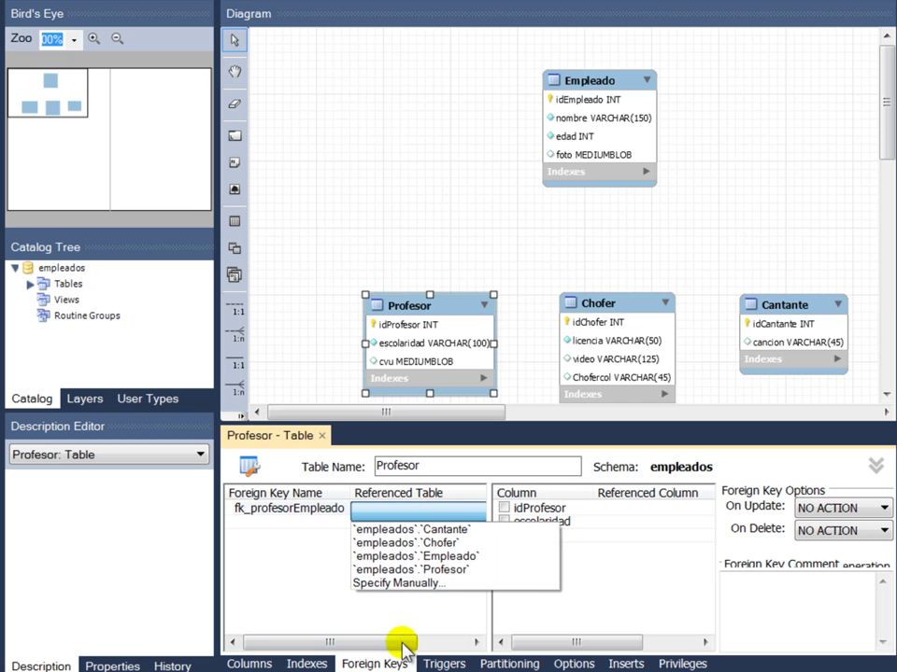
left_click(452, 557)
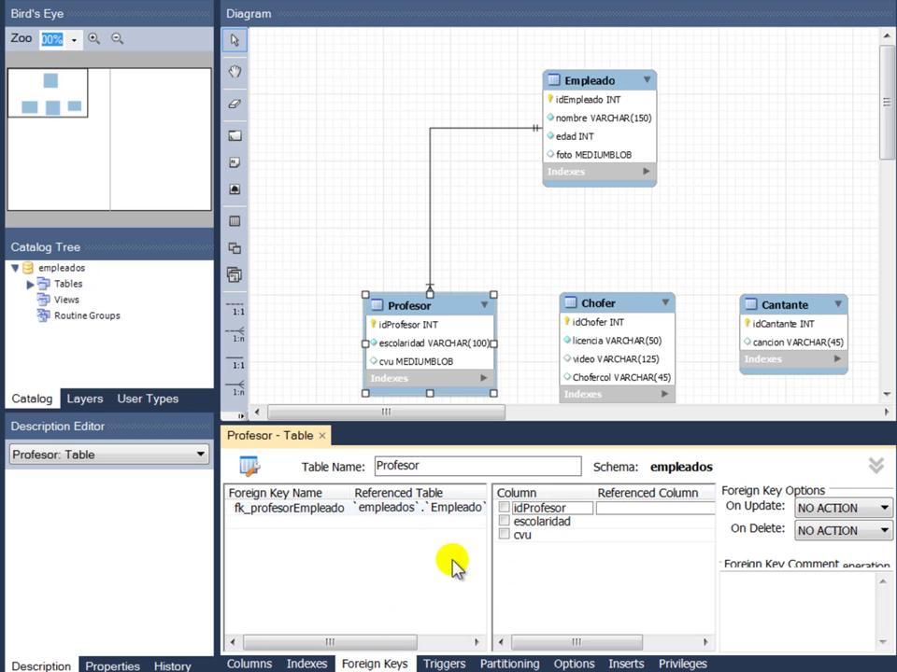
- Map the idProfesor column of the Profesor foreign key to the referenced column idEmpleado
left_click(505, 508)
left_click(635, 511)
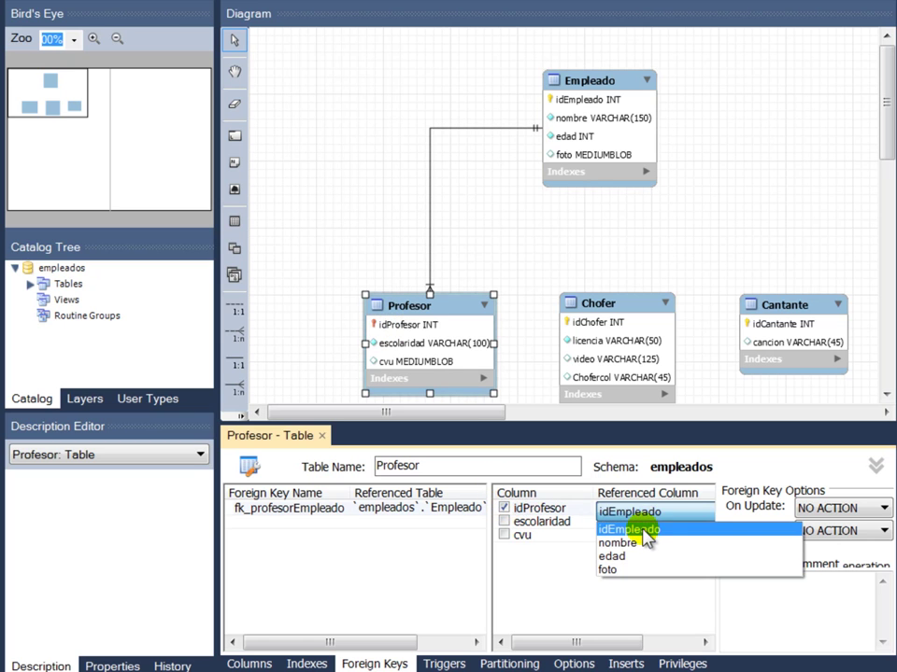
left_click(632, 529)
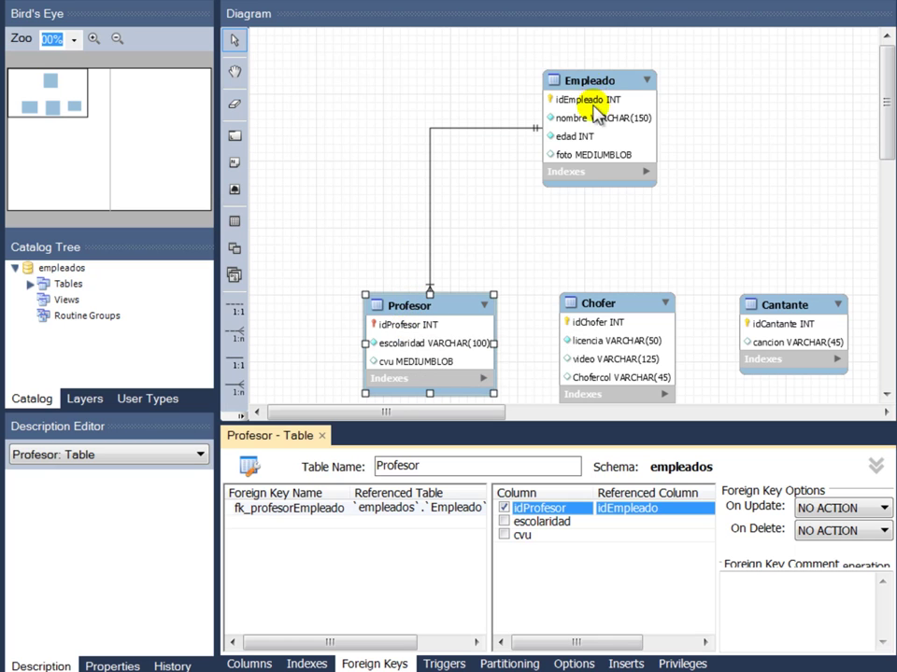
- Add a foreign key named fk_ChoferEmpleado to the Chofer table, referencing the empleados.Empleado table
left_click(618, 301)
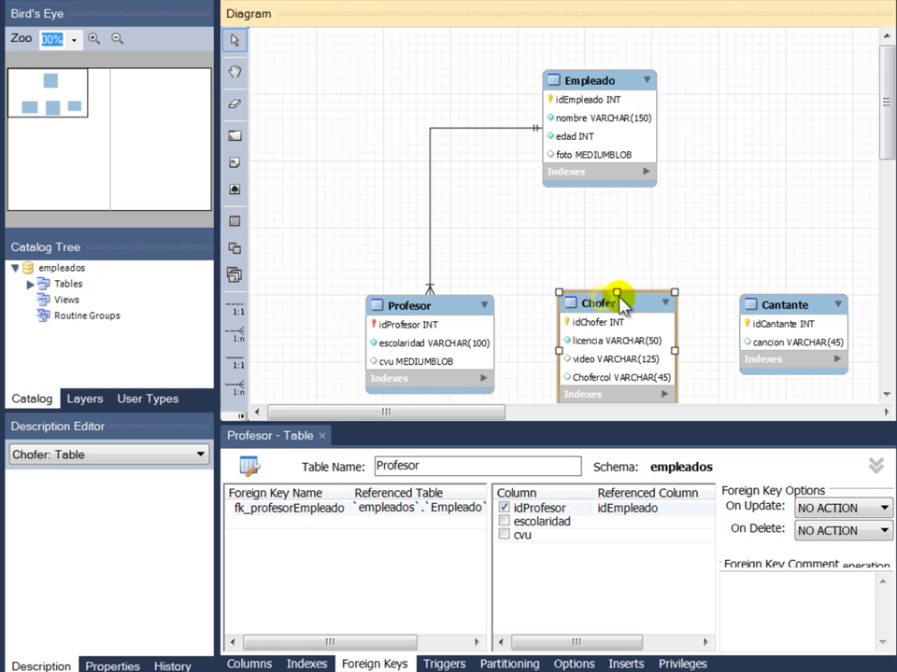
double_click(618, 302)
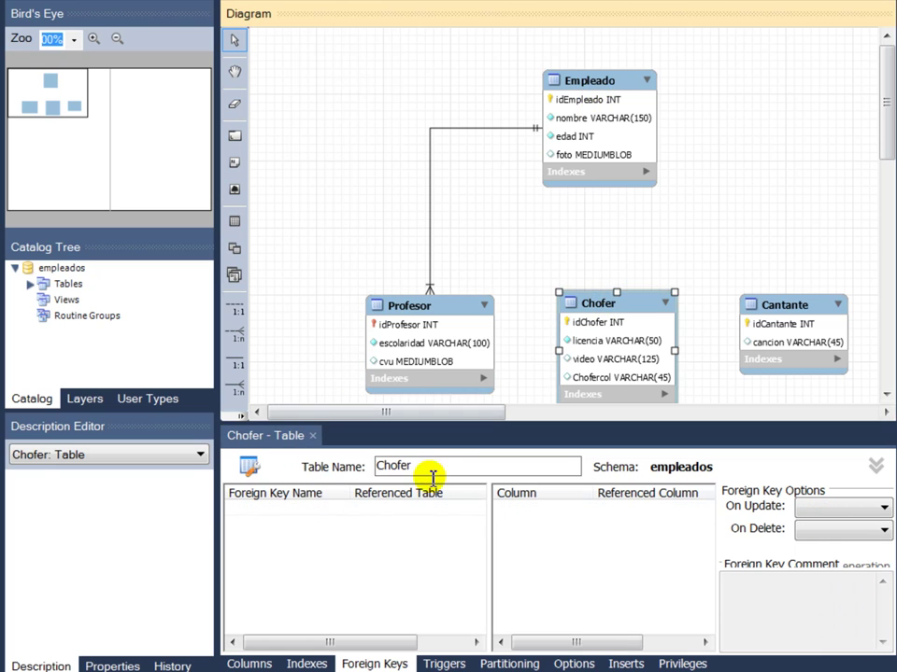
double_click(406, 464)
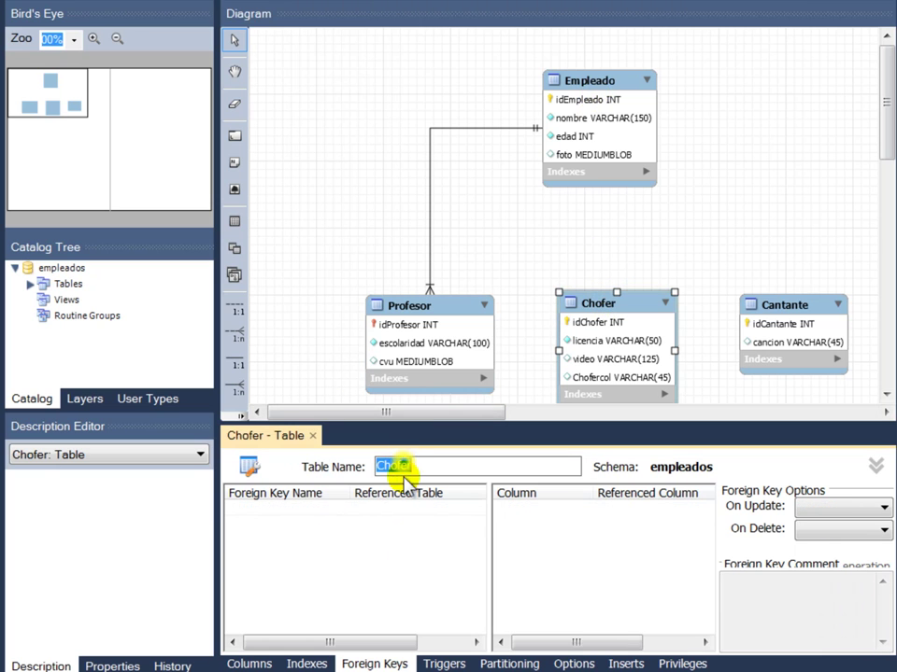
left_click(268, 511)
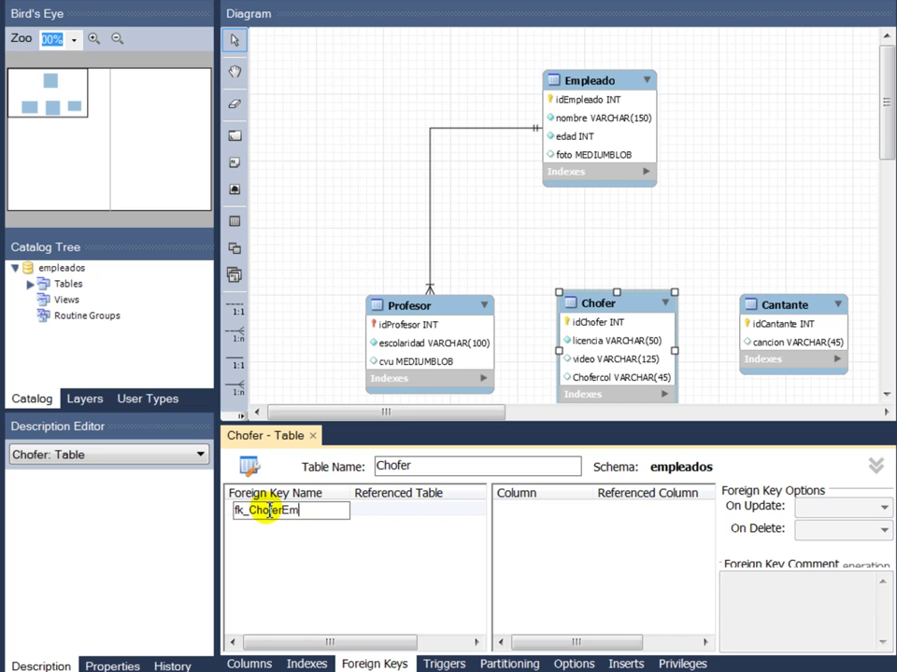
left_click(369, 512)
left_click(444, 516)
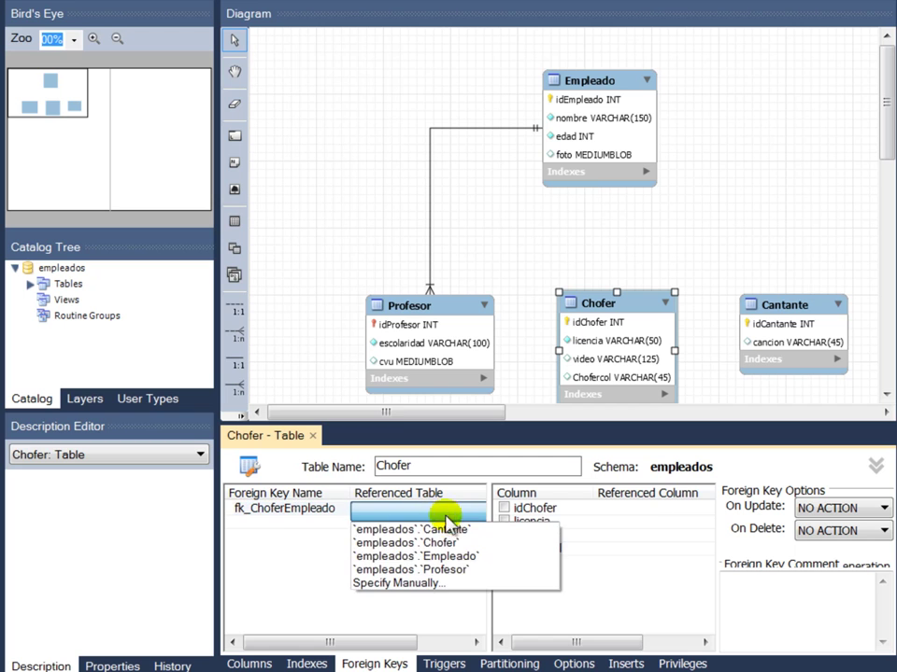
left_click(453, 558)
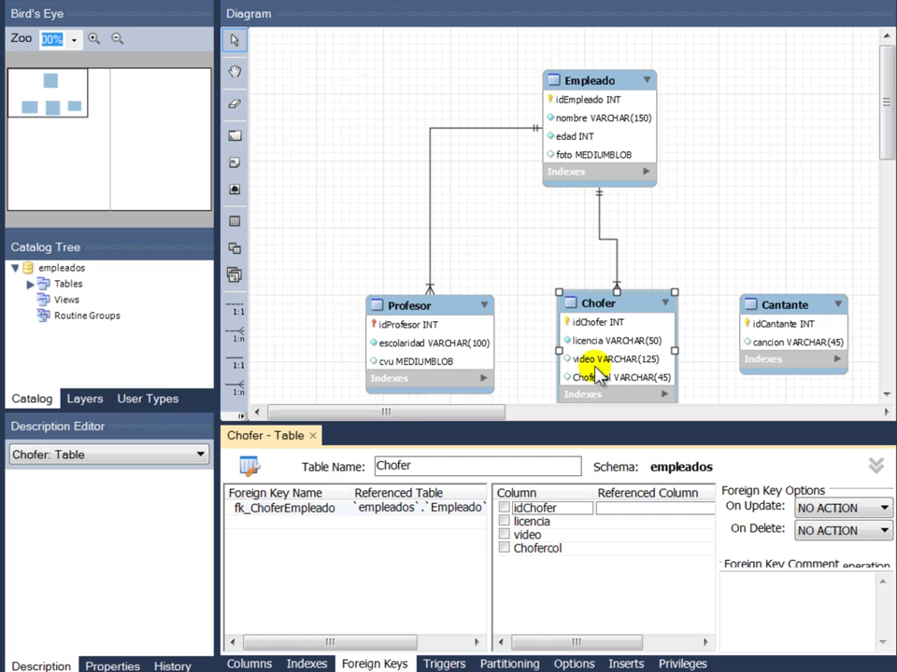
- Align the Chofer table directly below Empleado and map its foreign key column idChofer to idEmpleado
left_click_drag(596, 314, 580, 304)
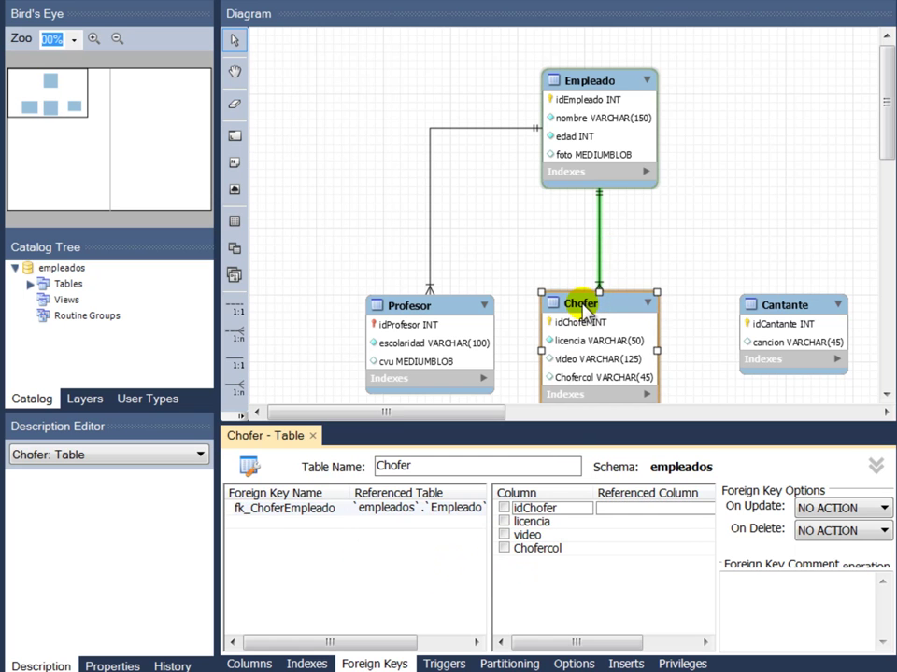
left_click(504, 509)
left_click(662, 529)
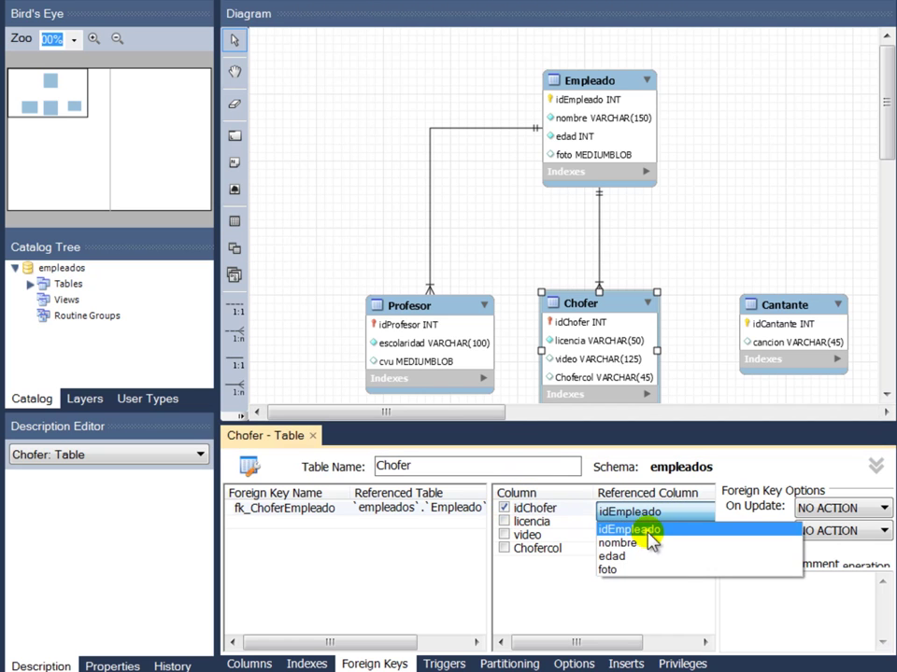
left_click(651, 539)
- Add a foreign key named fk_CantanteEmpleado to the Cantante table, referencing the empleados.Empleado table
left_click(787, 299)
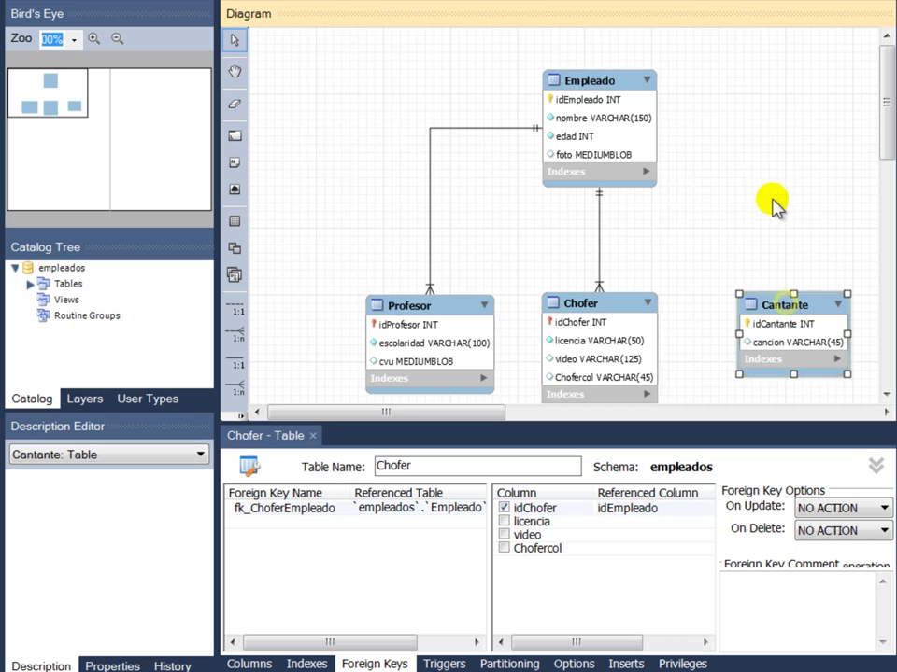
double_click(778, 305)
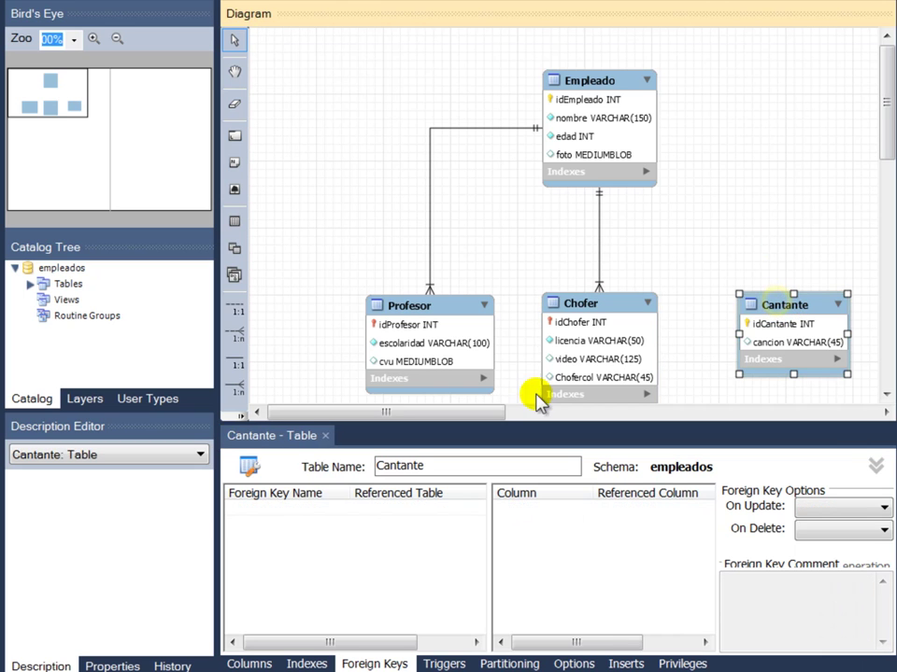
left_click(283, 509)
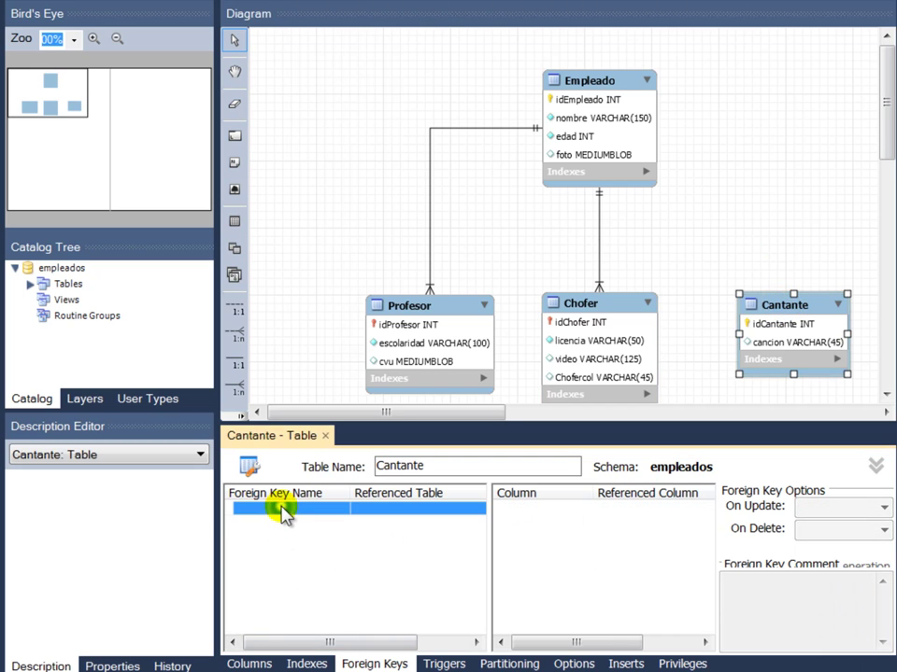
left_click(283, 509)
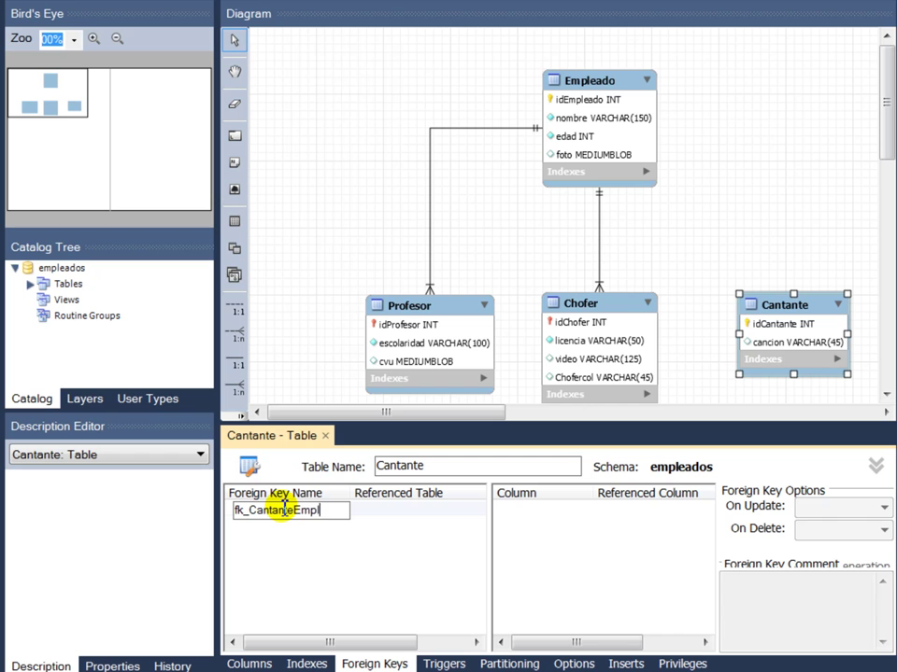
key("Tab")
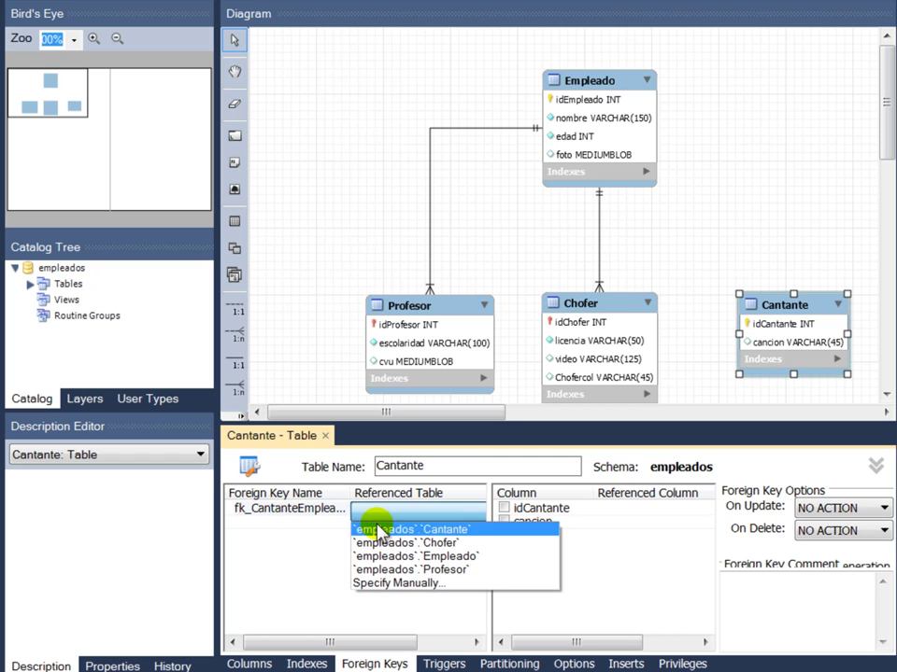
left_click(424, 559)
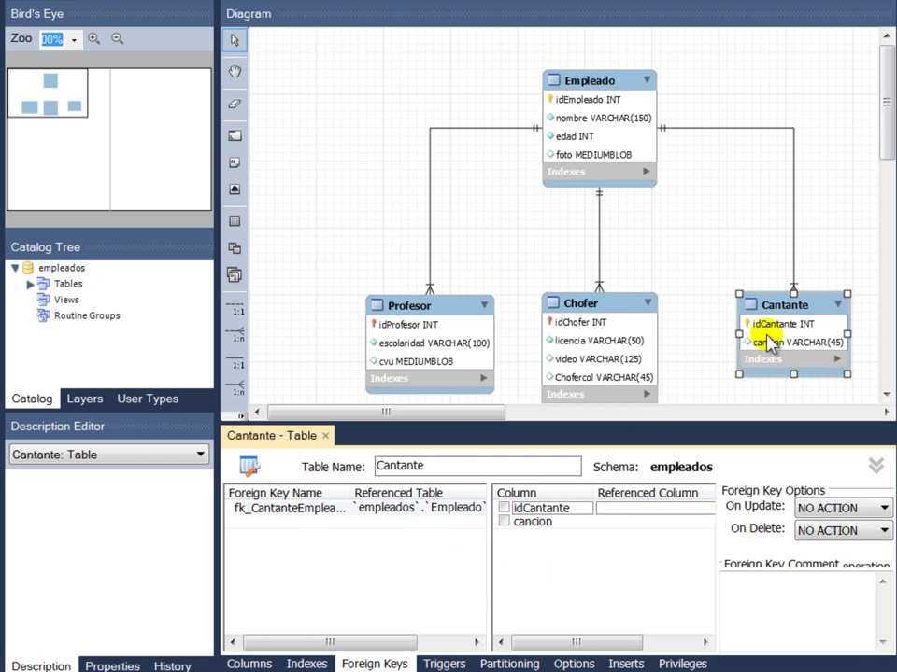
- Map the foreign key column idCantante to idEmpleado and close the Cantante table editor
left_click(505, 509)
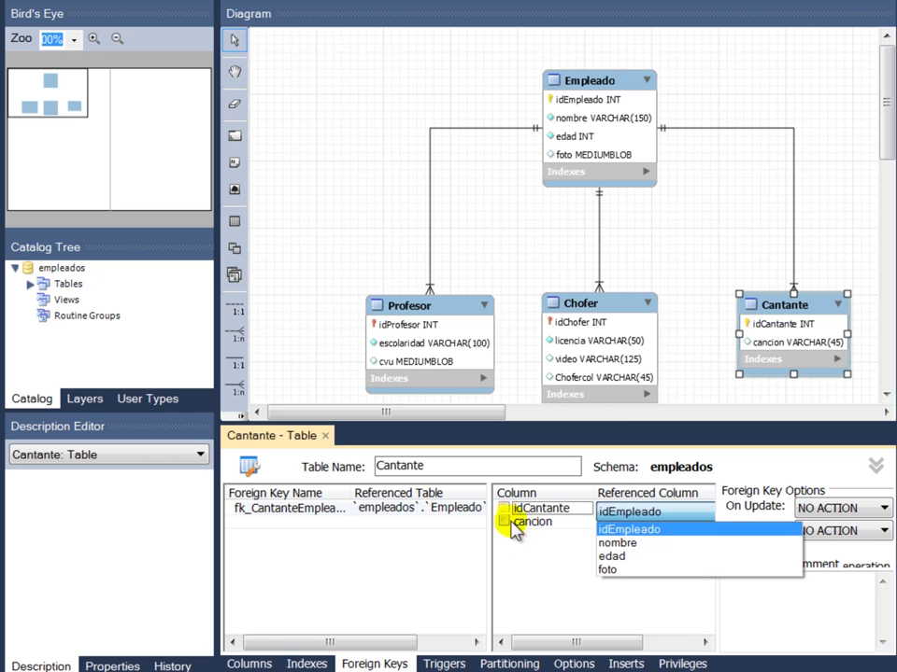
left_click(654, 530)
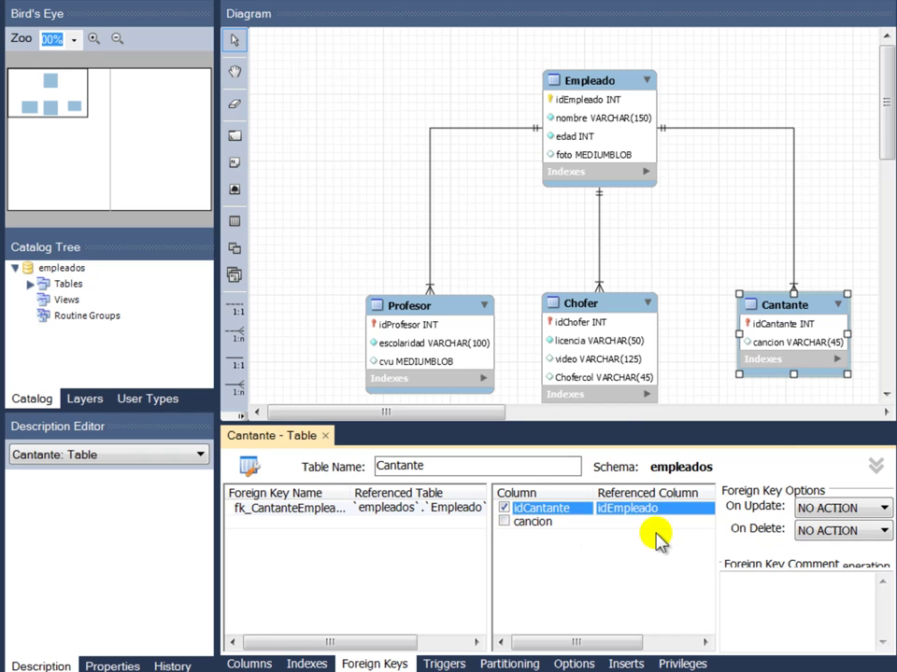
left_click(327, 434)
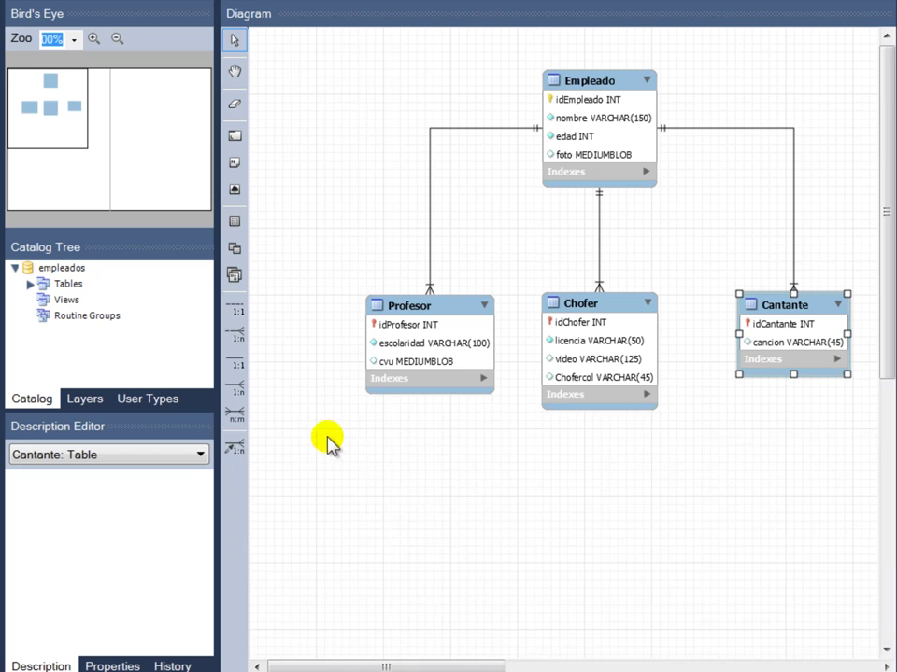
- Rearrange the diagram with Empleado higher, Cantante closer to the centre, and Chofer directly below Empleado and lower than the other subtype tables
left_click(680, 550)
left_click(617, 82)
mouse_move(562, 71)
left_mouse_down()
mouse_move(544, 74)
mouse_move(571, 64)
mouse_move(551, 74)
left_mouse_up()
left_click_drag(785, 317, 732, 315)
left_click(569, 291)
left_click_drag(592, 295, 566, 358)
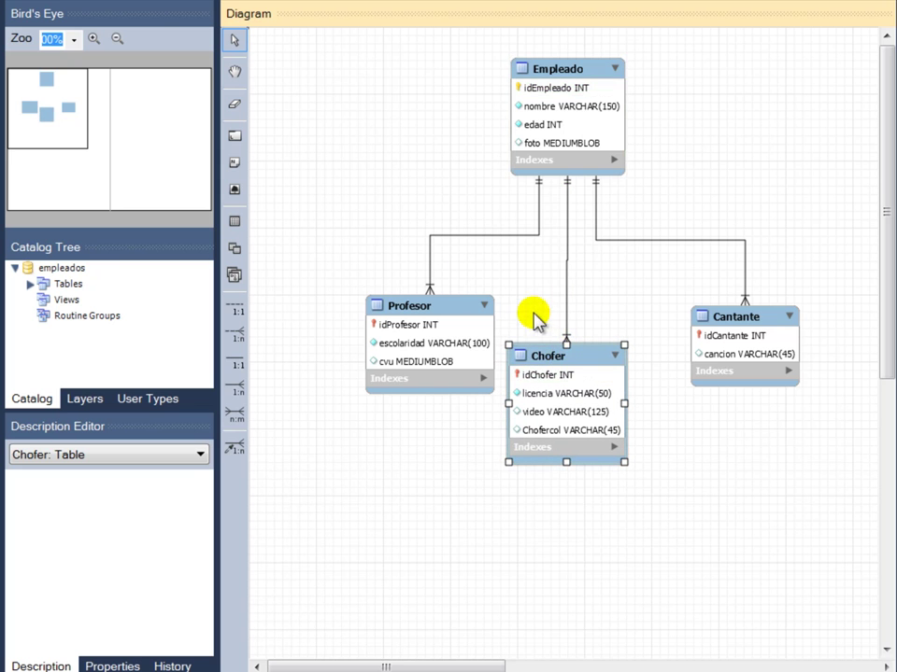
- Move all four tables together slightly down the diagram, and shift Profesor a little away from Chofer
left_click_drag(302, 34, 822, 505)
left_click_drag(563, 71, 567, 100)
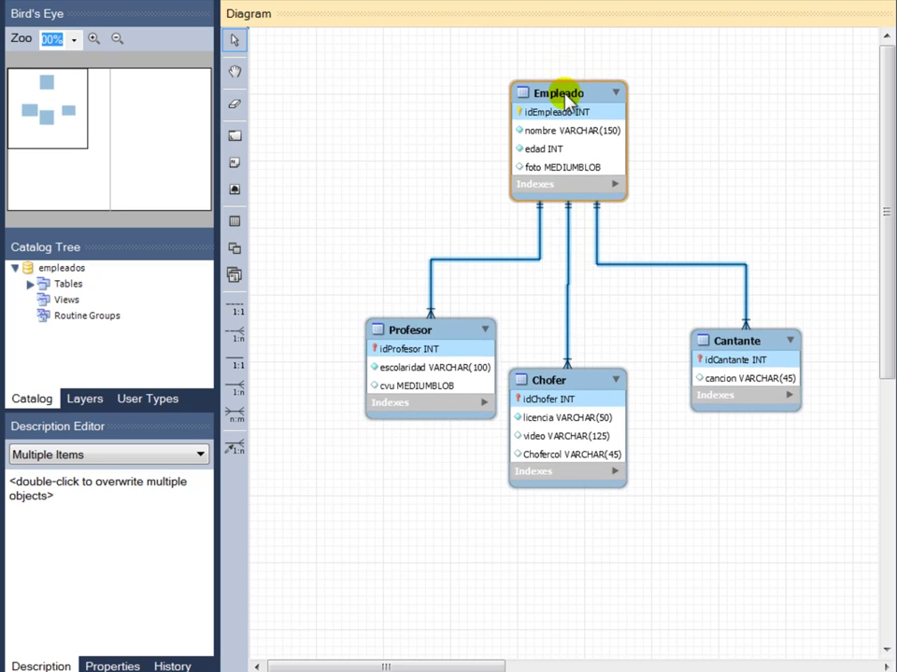
left_click(437, 210)
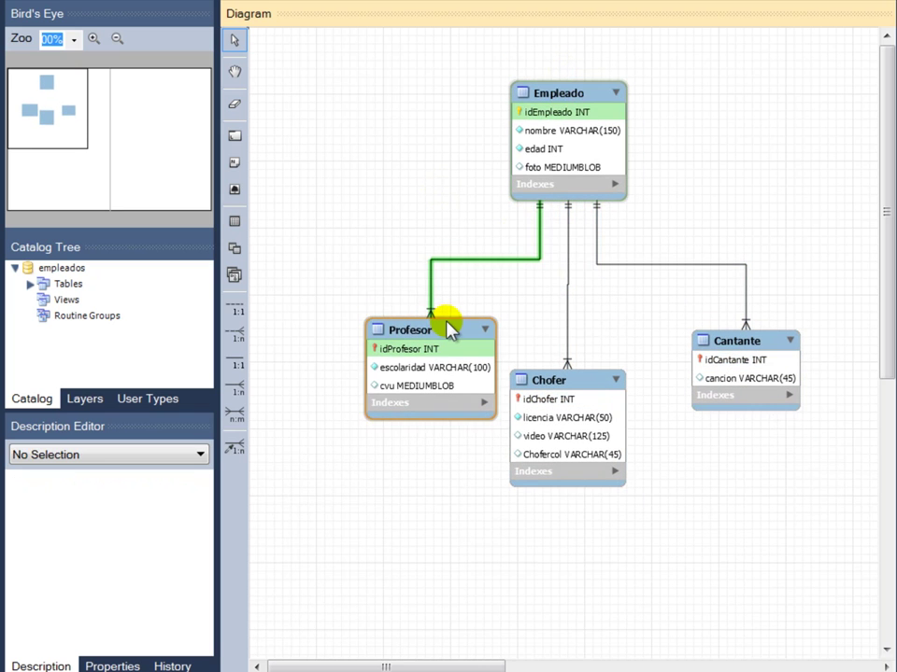
left_click_drag(450, 331, 433, 329)
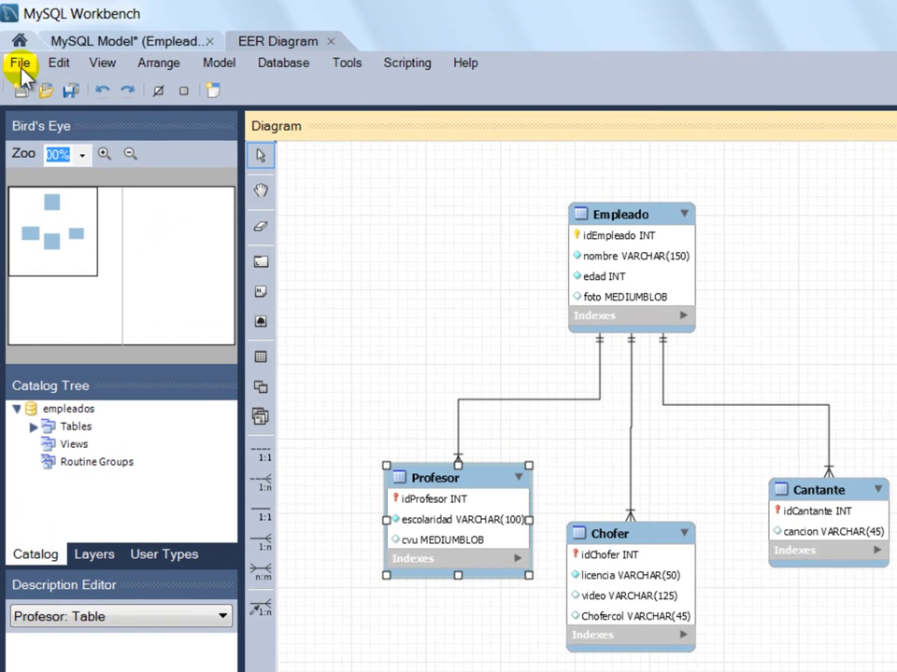
- Start a Forward Engineer SQL CREATE Script export with empleados2.sql in D:\MySQL\Modelos as the output file
left_click(20, 65)
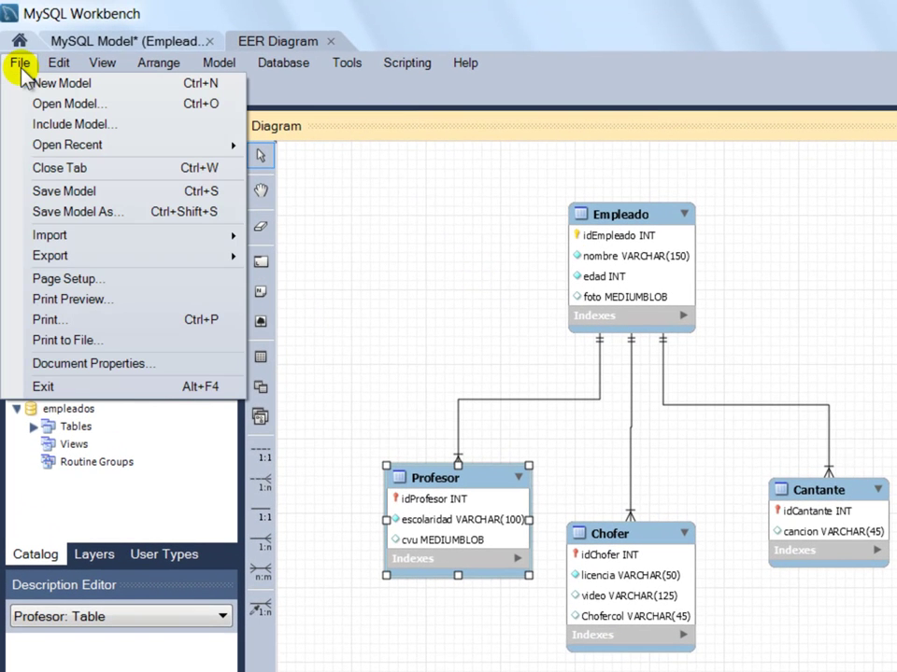
mouse_move(113, 265)
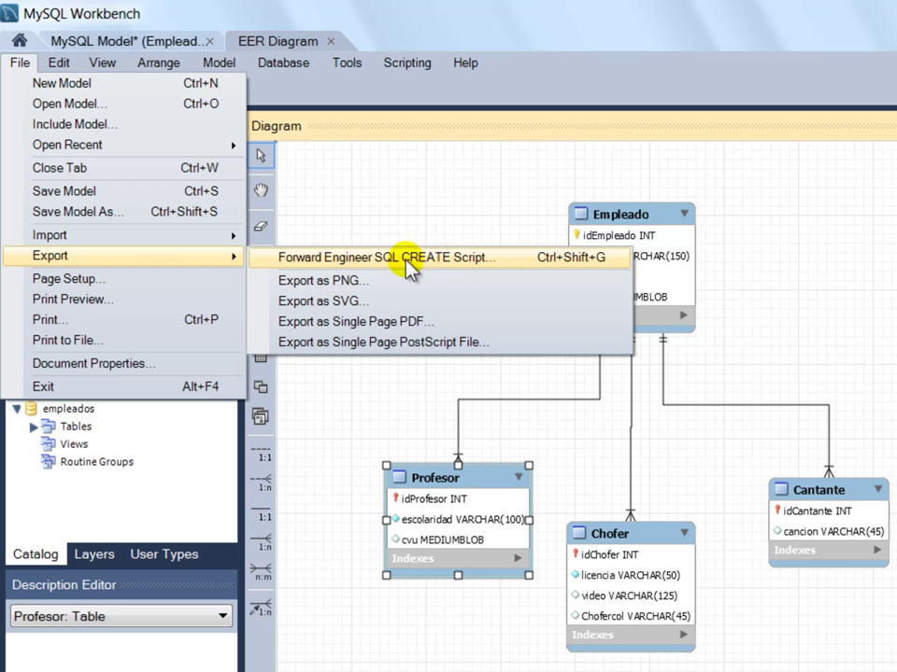
left_click(445, 266)
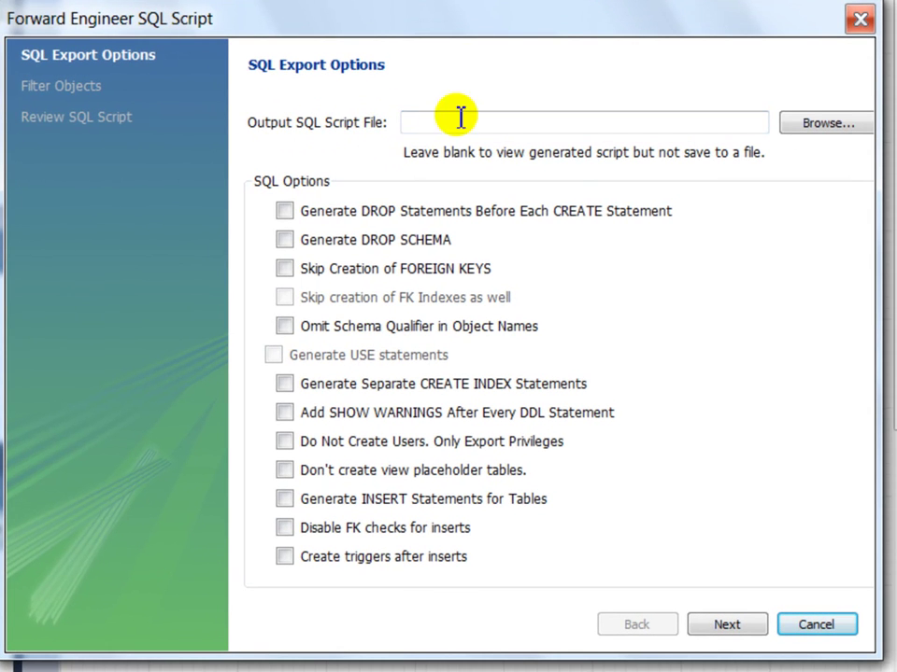
left_click(838, 131)
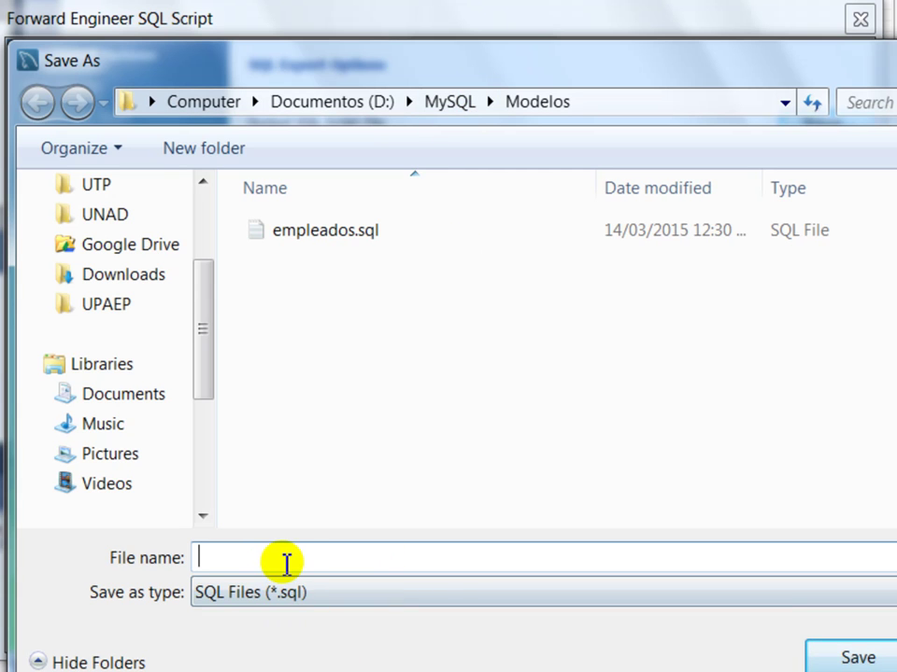
type("empleados2")
left_click(731, 429)
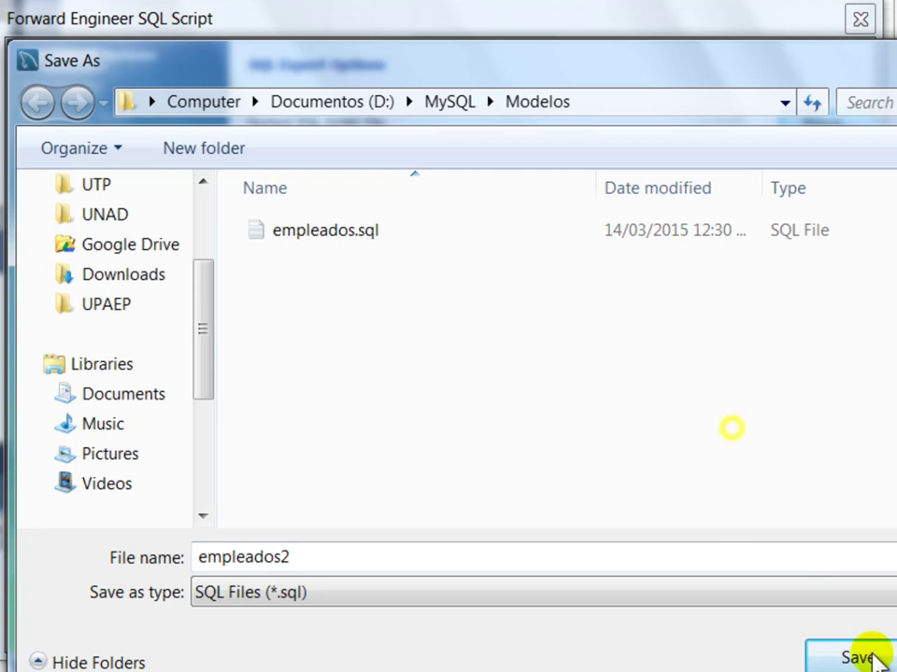
left_click(882, 661)
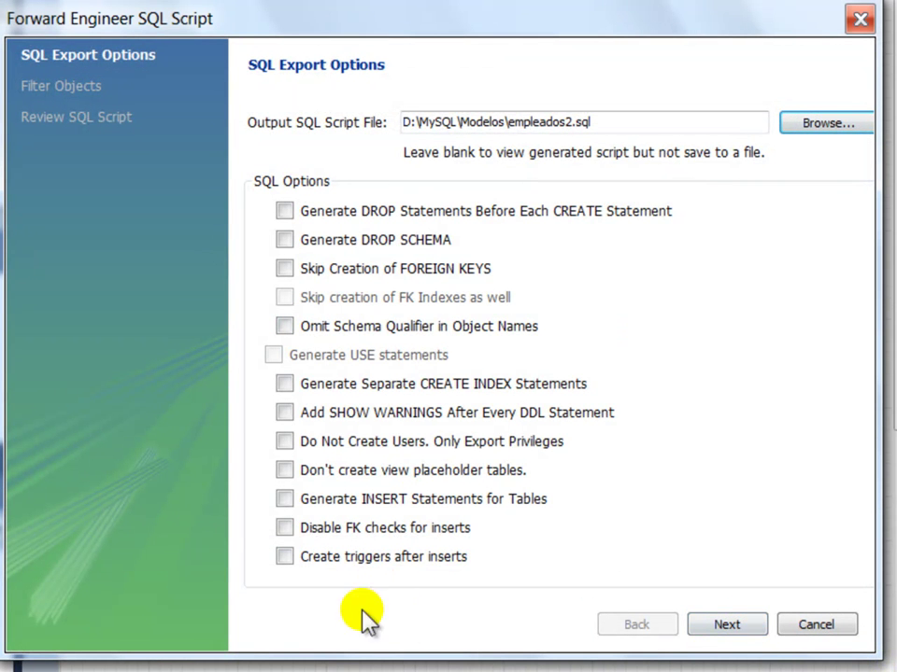
- Keep only the MySQL table objects in the export, review the generated script, and finish saving it
left_click(744, 627)
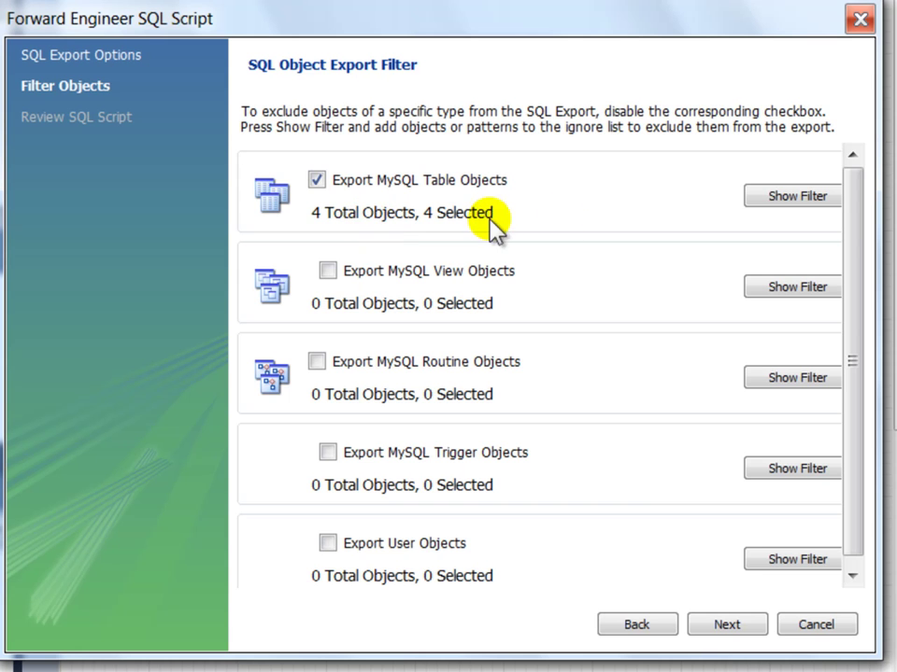
left_click(727, 626)
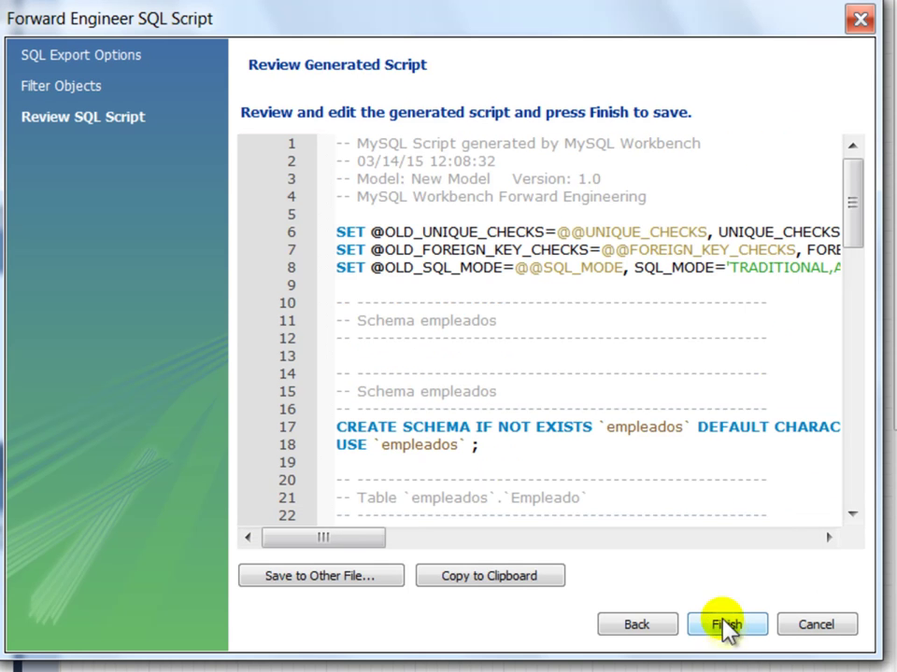
left_click_drag(852, 189, 873, 177)
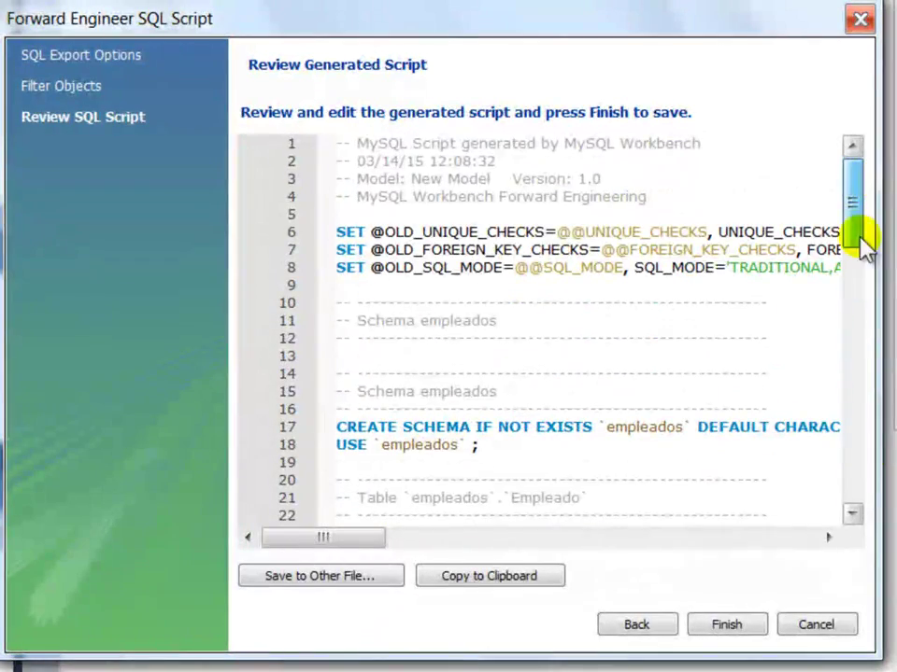
left_click(728, 627)
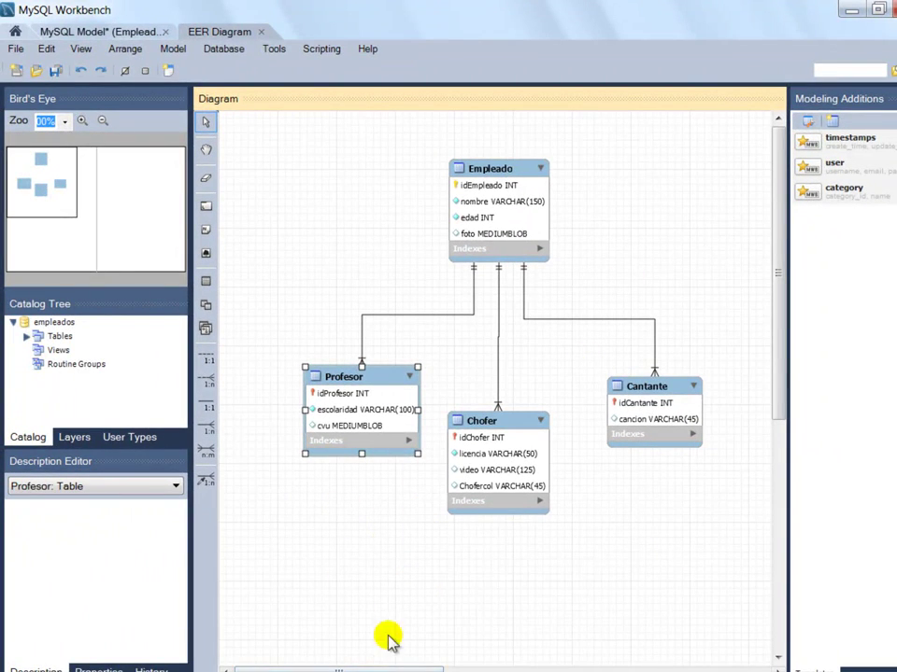
- Switch to the XAMPP Control Panel and check the status of the Apache and MySQL services
mouse_move(385, 671)
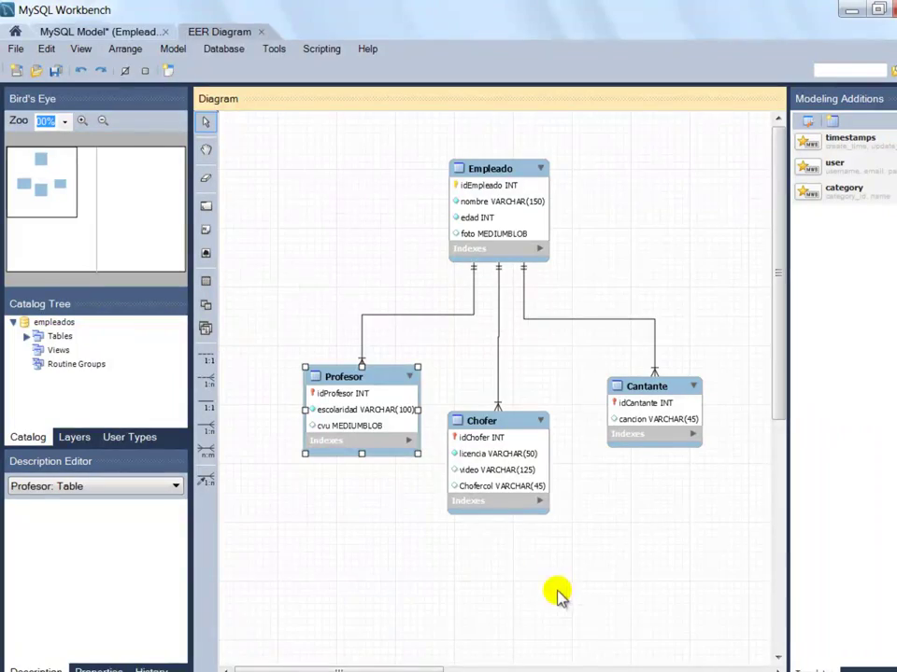
left_click(456, 626)
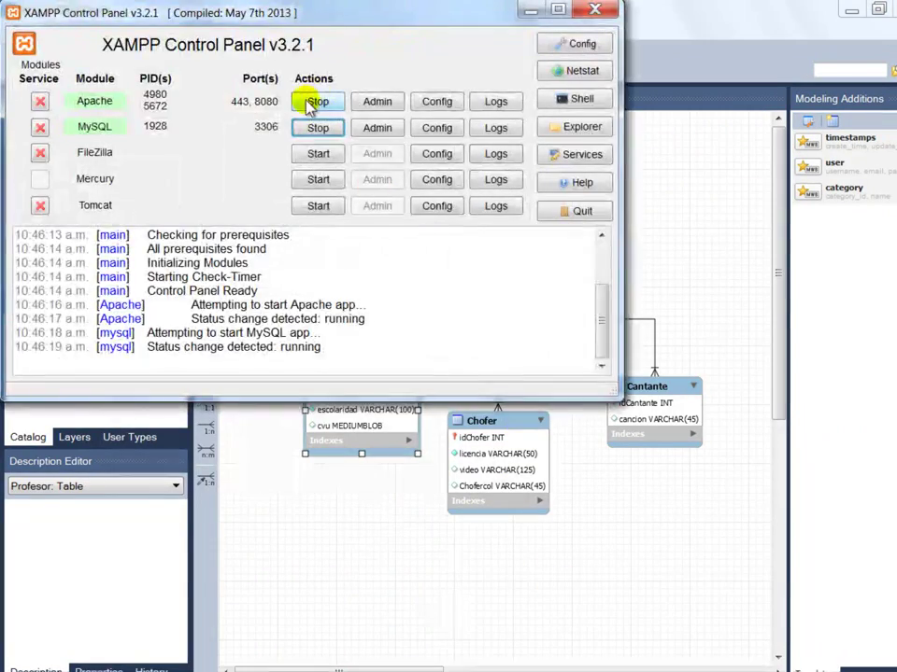
left_click_drag(448, 14, 614, 154)
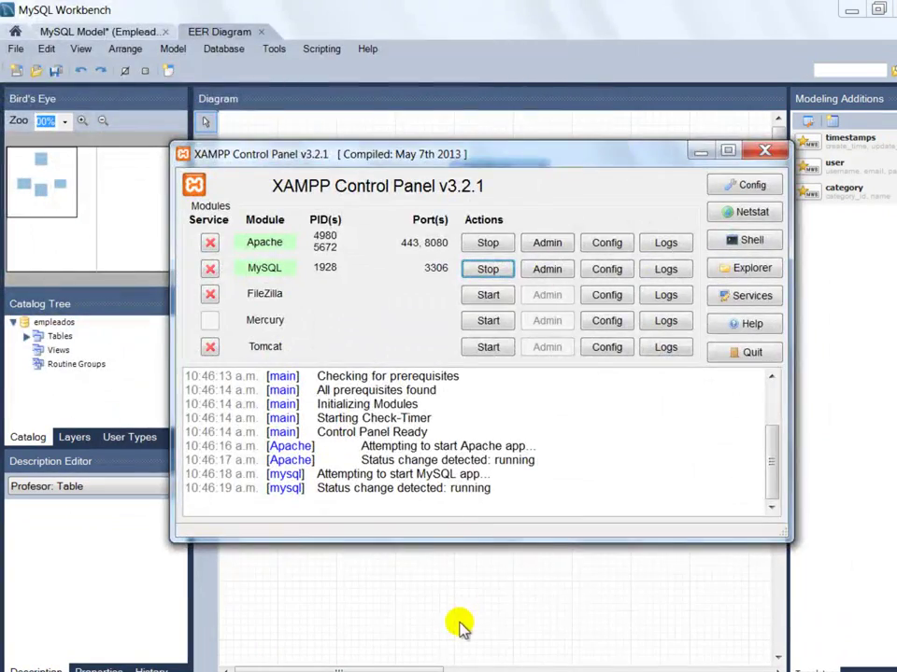
- Switch to phpMyAdmin in the browser, leave the empleado table's query page, and open the server's database list
left_click(457, 611)
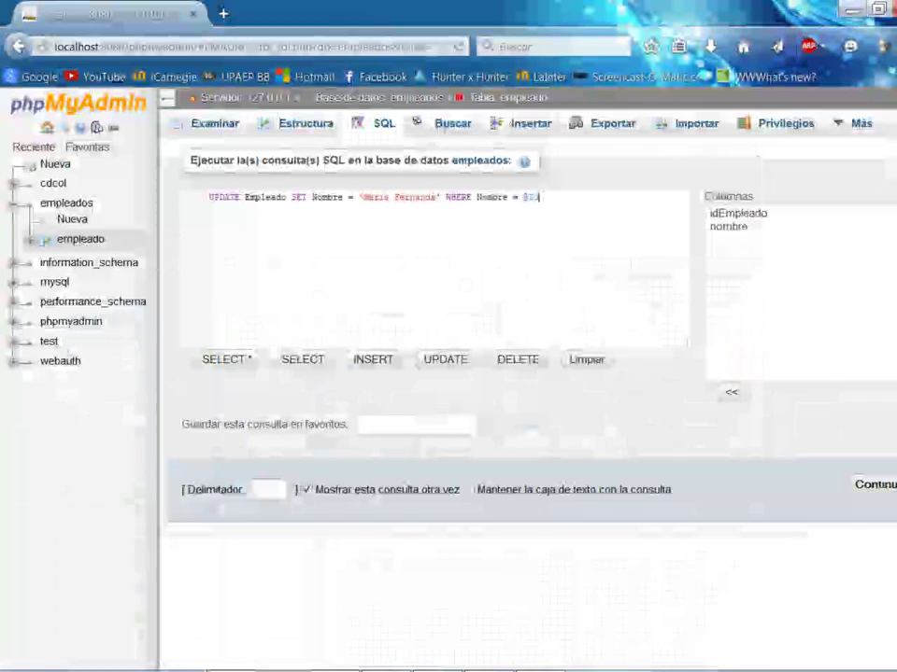
left_click(14, 205)
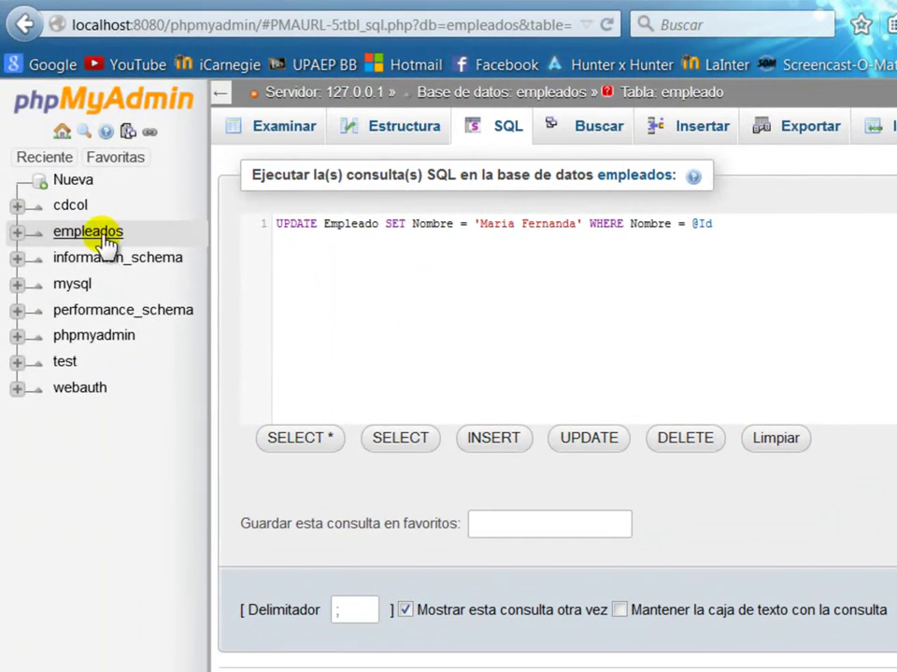
left_click_drag(807, 229, 295, 241)
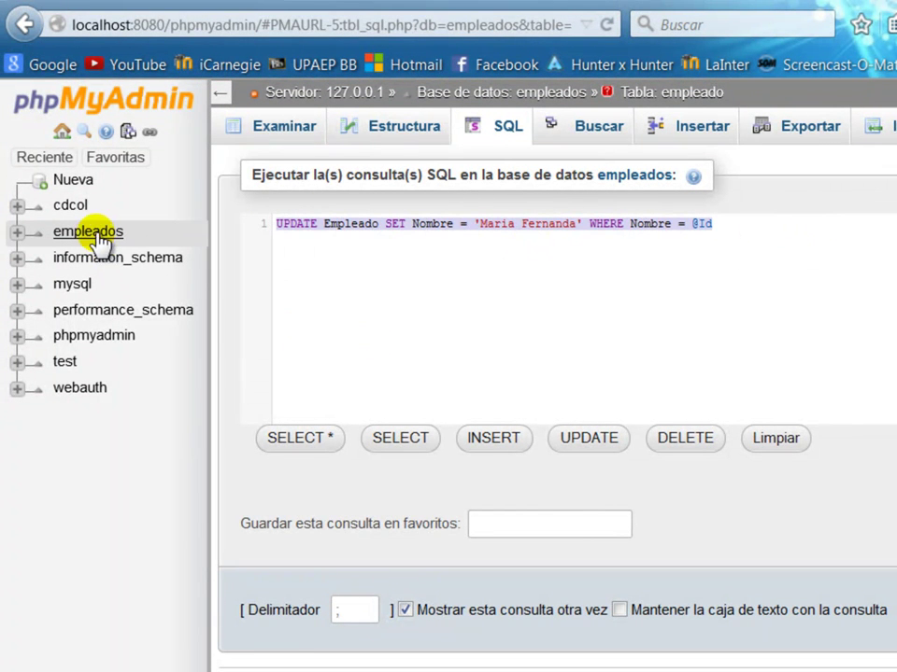
left_click(60, 134)
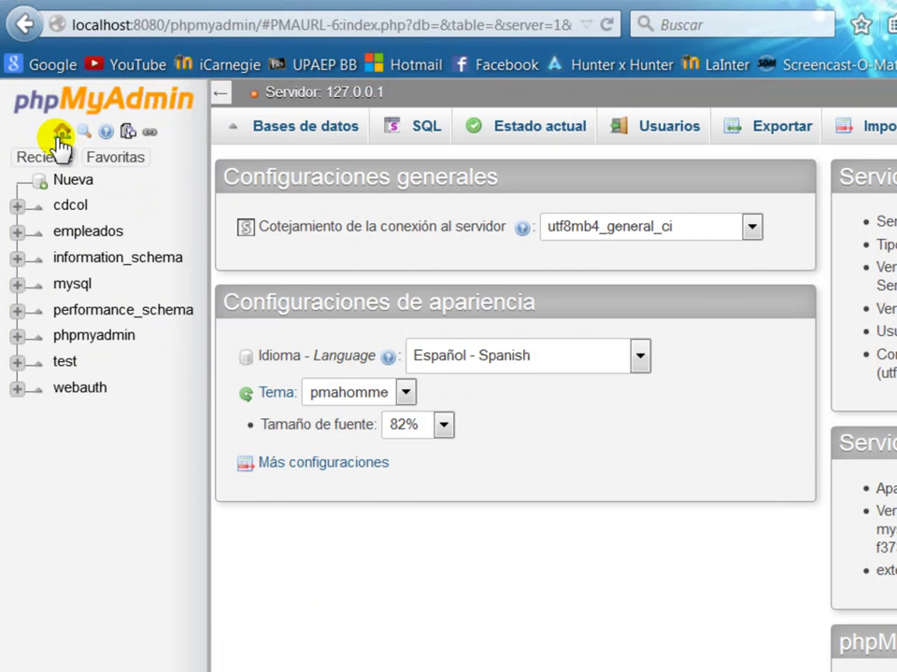
left_click(327, 140)
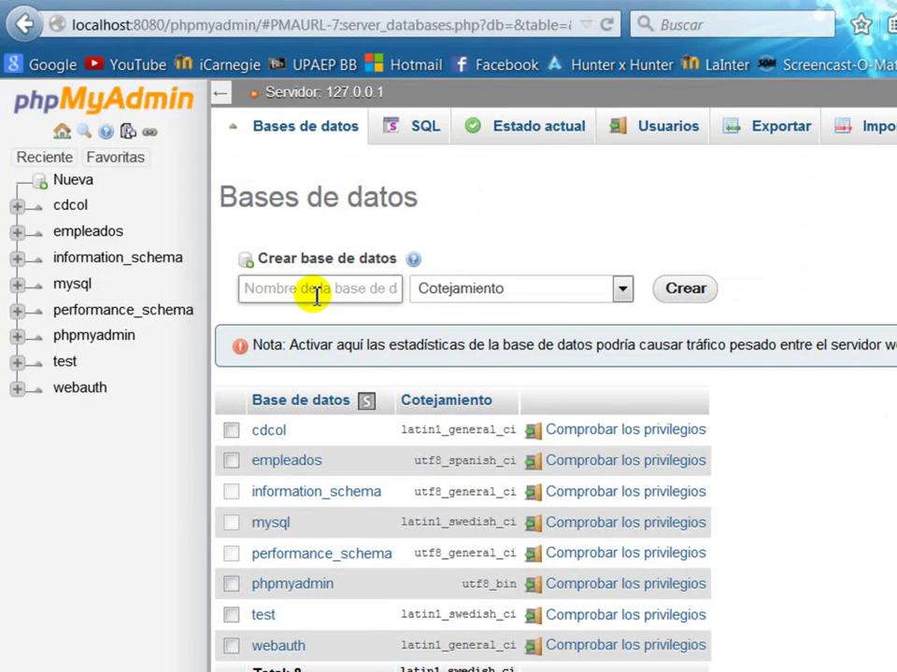
- Create a database named empleados2 with the utf8_spanish_ci collation and open it
type("empleados2")
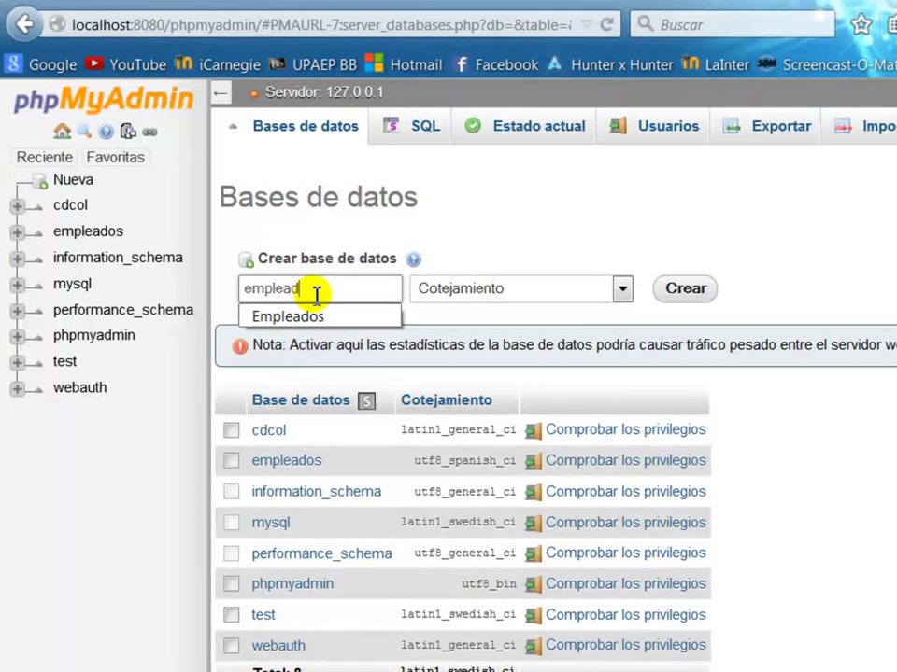
left_click(622, 290)
left_click_drag(624, 338, 635, 603)
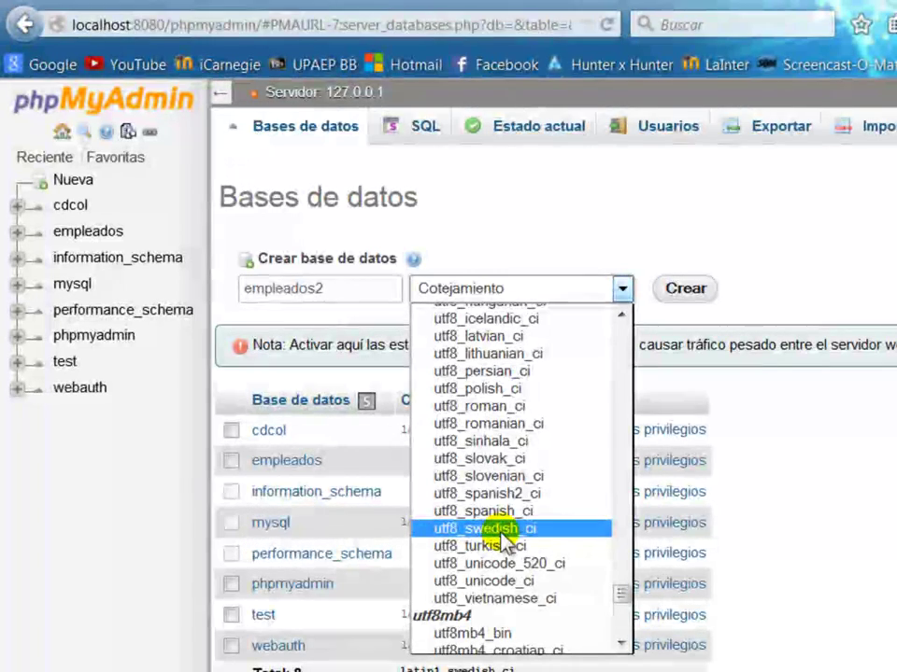
left_click(512, 511)
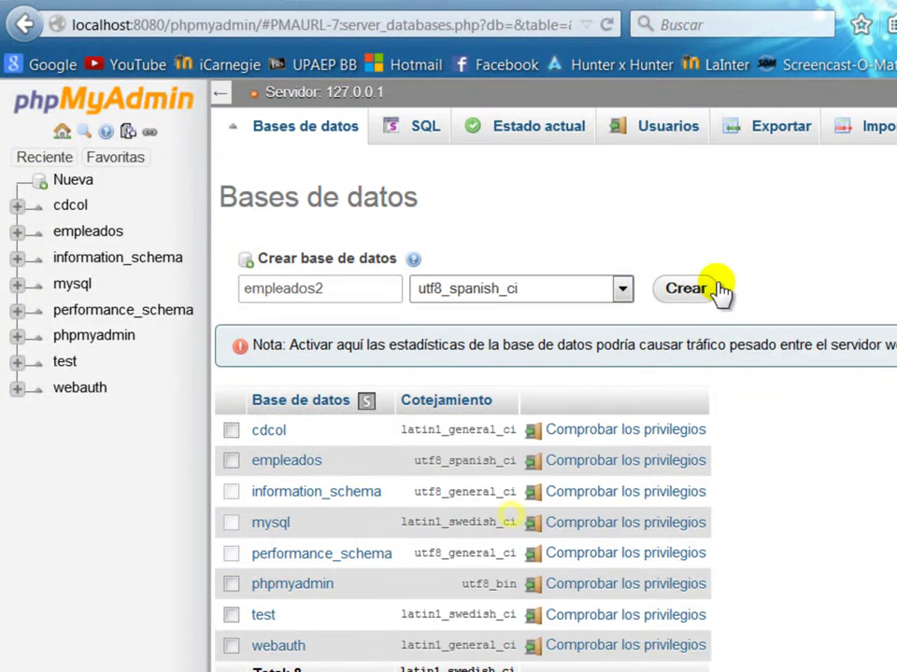
left_click(696, 292)
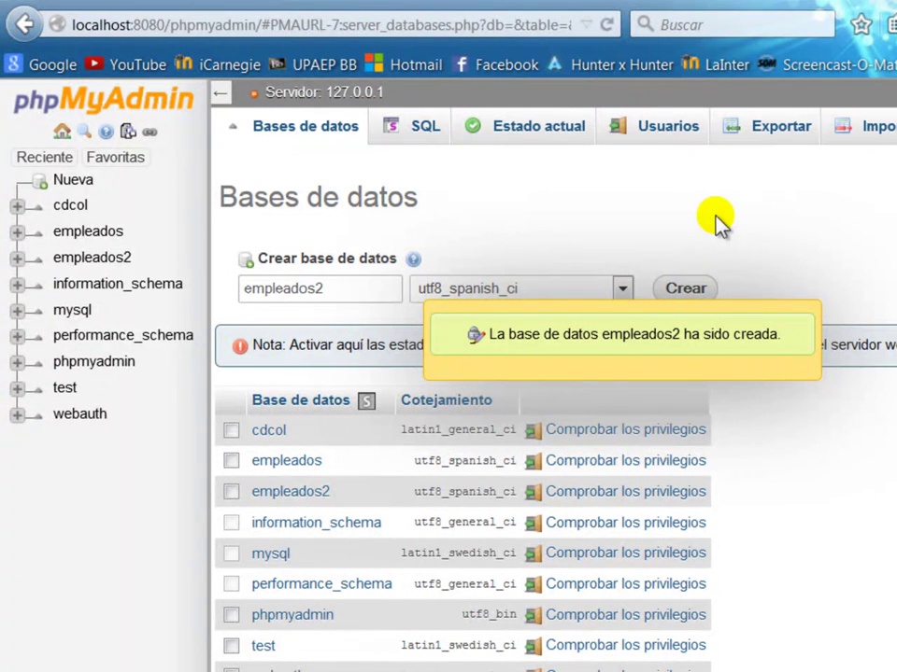
left_click(112, 262)
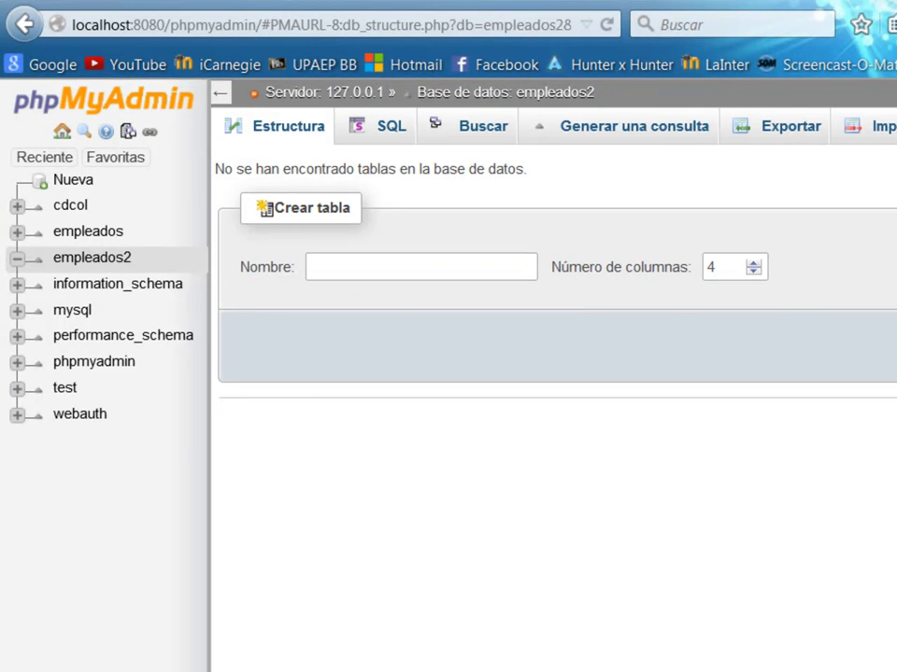
- Switch to Windows Explorer and browse to the D:\MySQL\Modelos folder
left_click(282, 671)
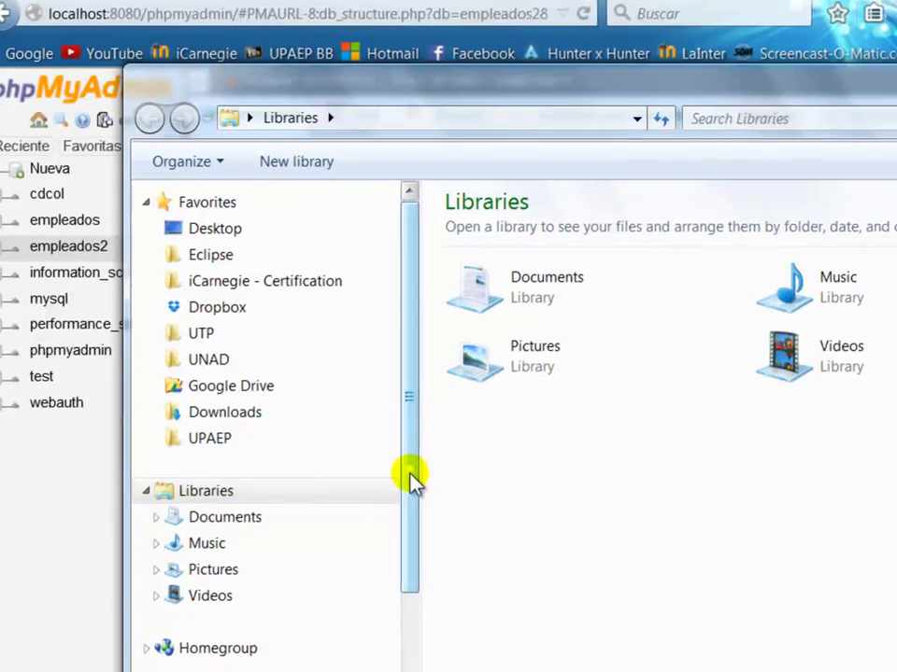
scroll(411, 481, "down", 2)
left_click(299, 616)
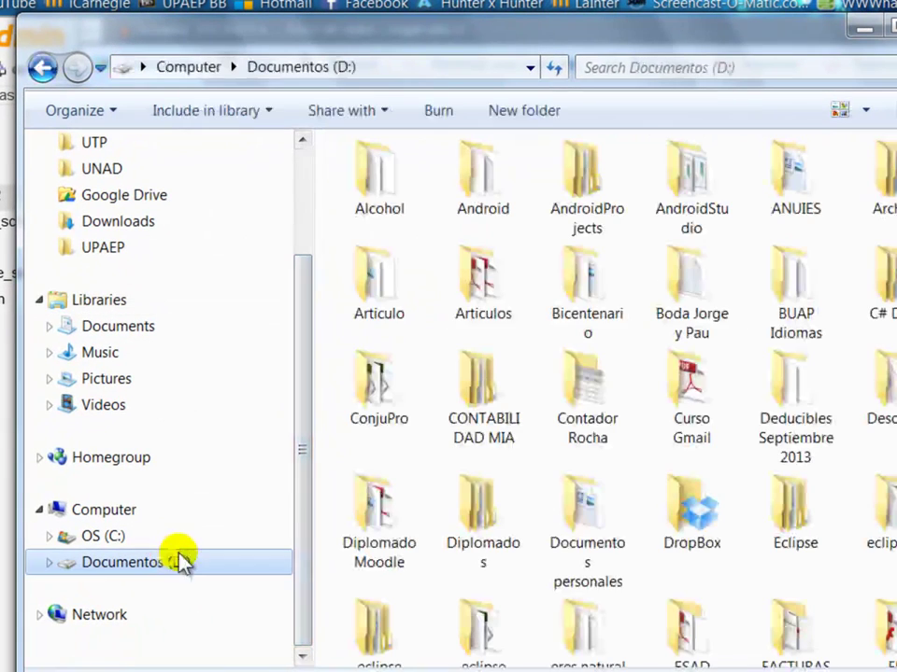
left_click(590, 295)
key("m")
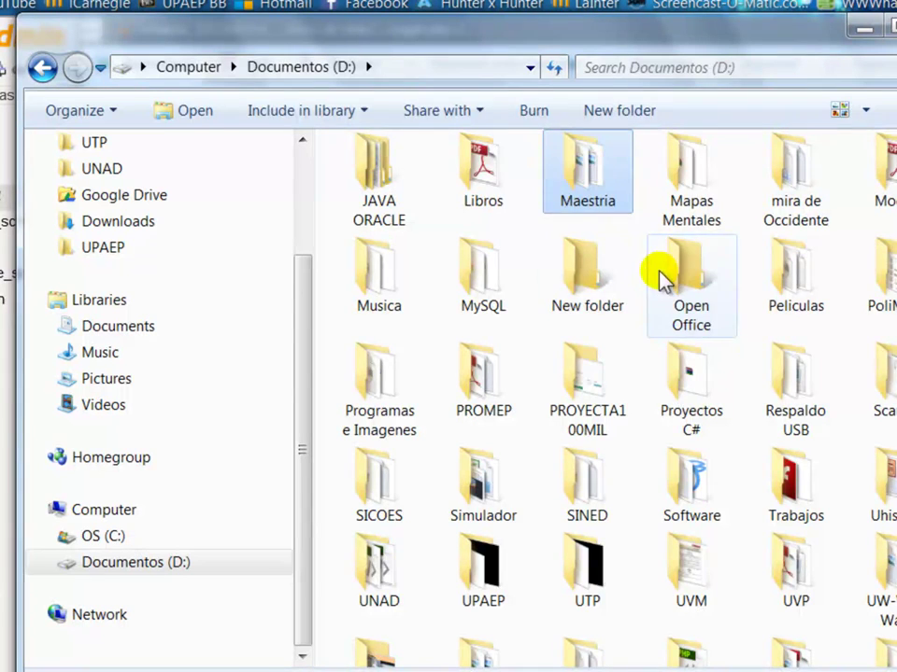
double_click(485, 276)
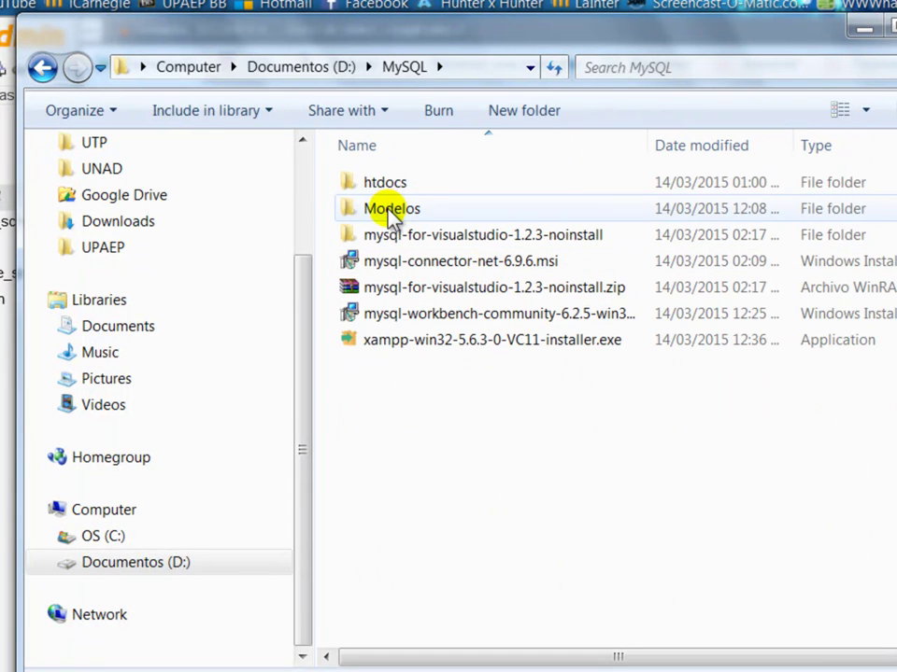
double_click(392, 211)
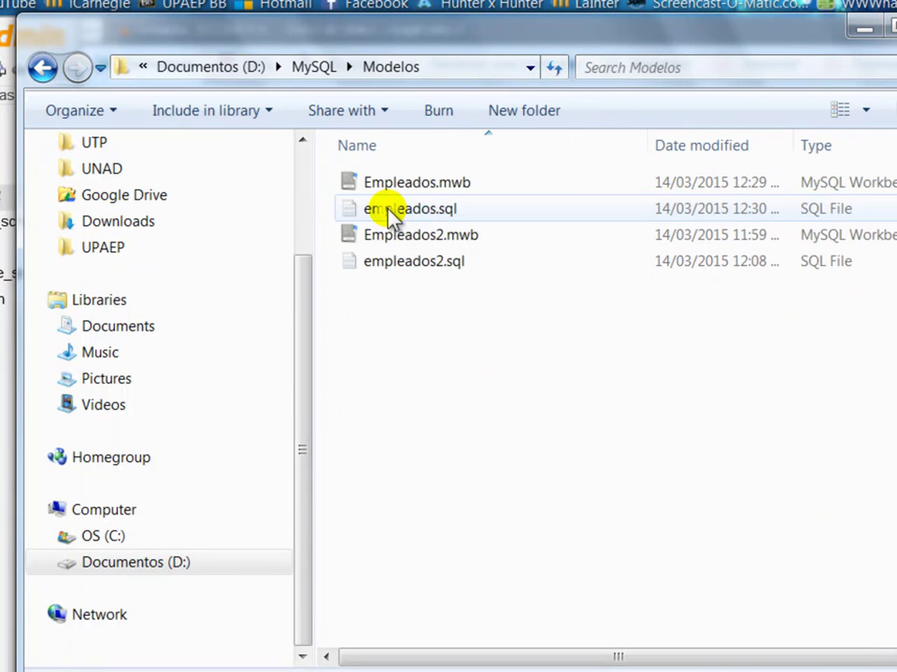
- Open empleados2.sql in Notepad++ and copy the CREATE TABLE statements from Empleado through Cantante
left_click(418, 271)
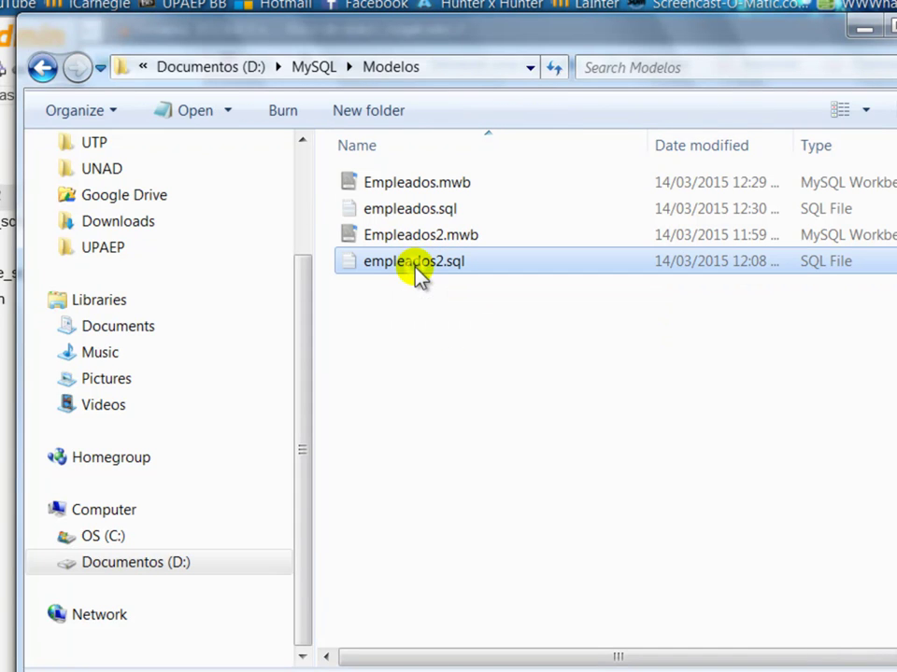
right_click(427, 265)
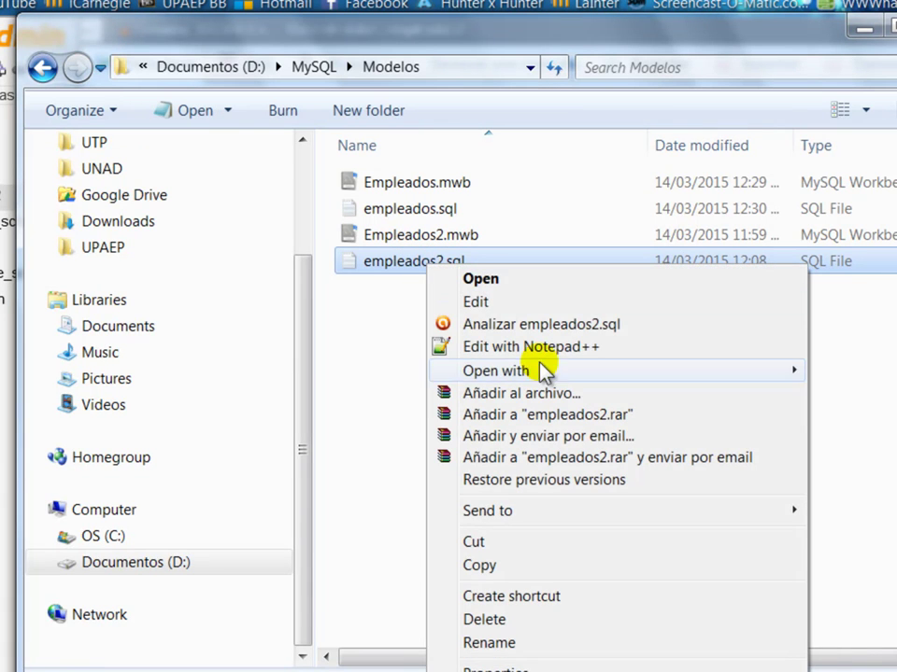
left_click(566, 349)
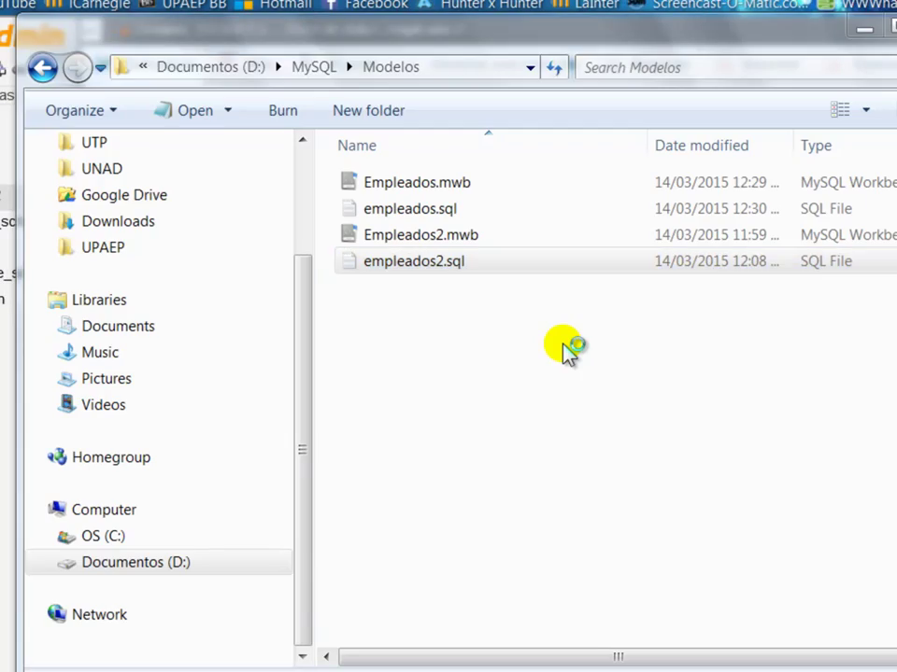
scroll(280, 308, "down", 3)
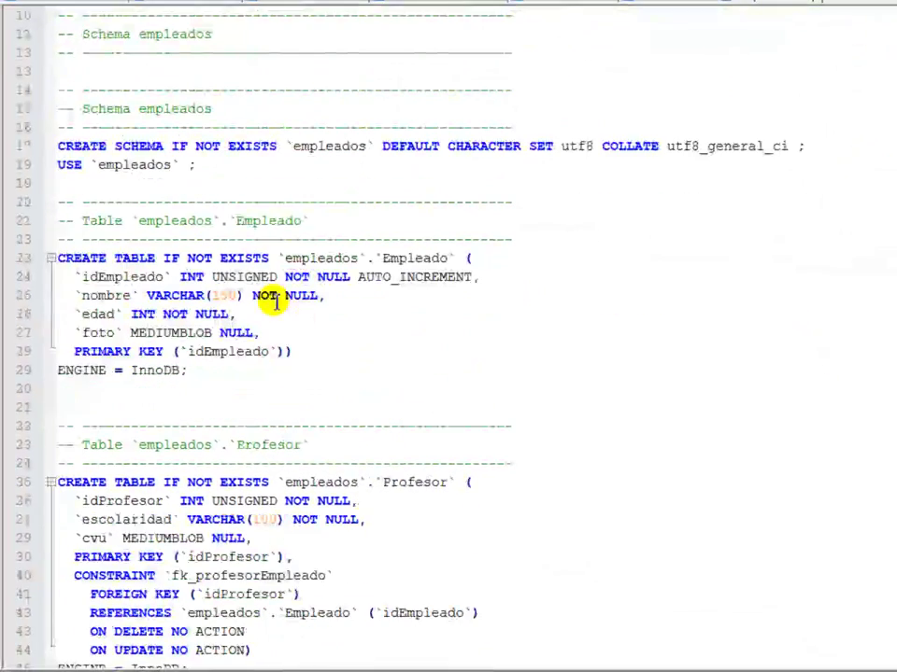
left_click_drag(64, 199, 228, 542)
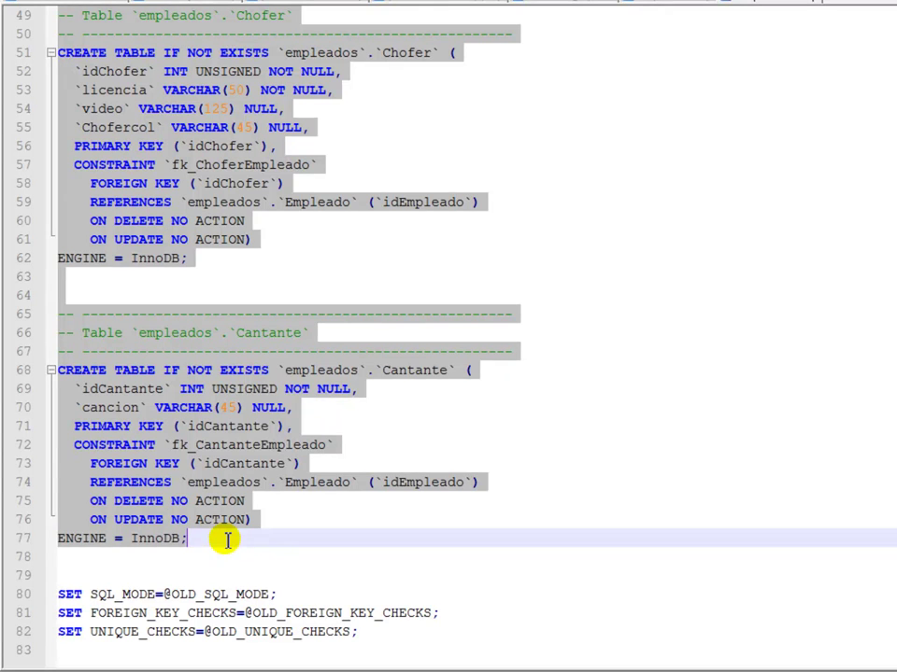
- Return to phpMyAdmin and paste the copied table statements into the SQL query editor of the empleados2 database
left_click(257, 665)
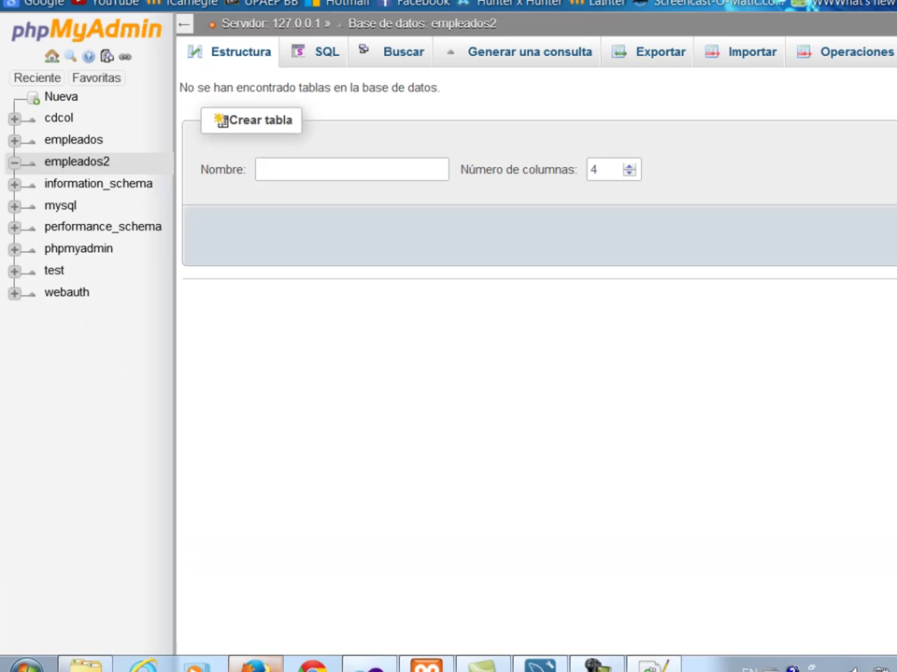
left_click(316, 56)
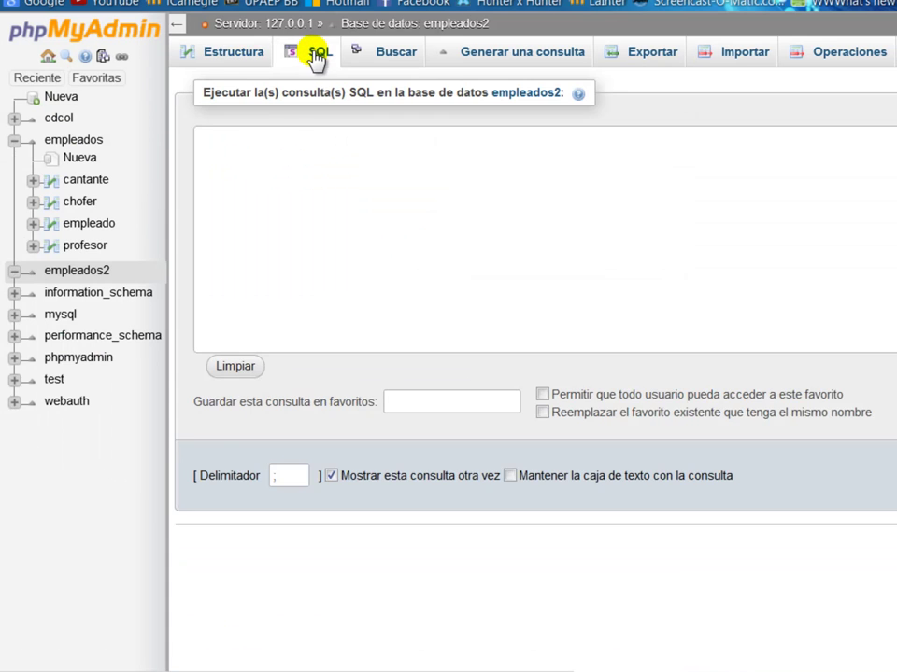
key("ctrl+v")
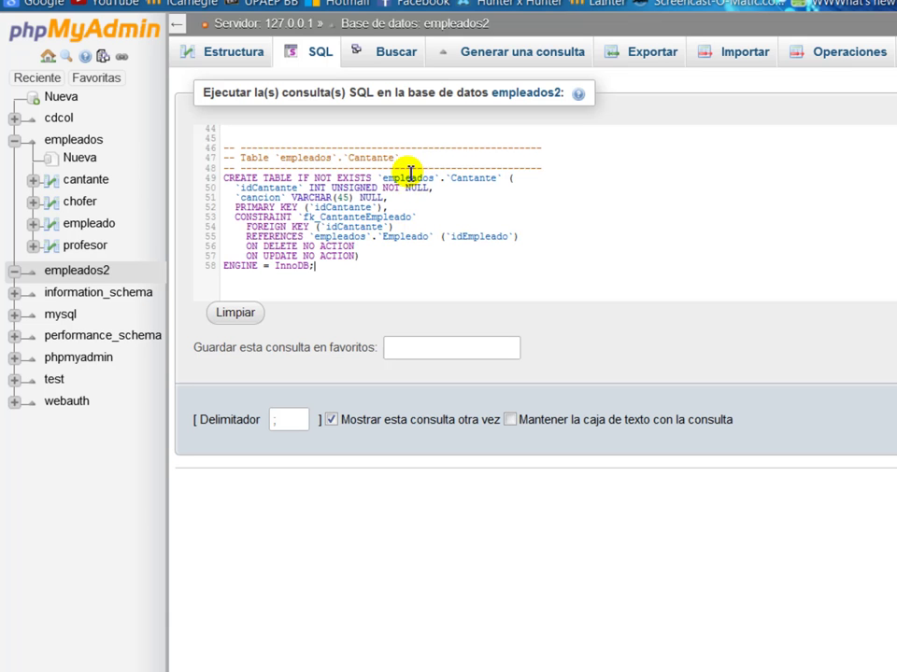
- Change the schema name to empleados2 in the Empleado, Profesor, Chofer and Cantante CREATE TABLE lines and run the query
scroll(407, 192, "up", 10)
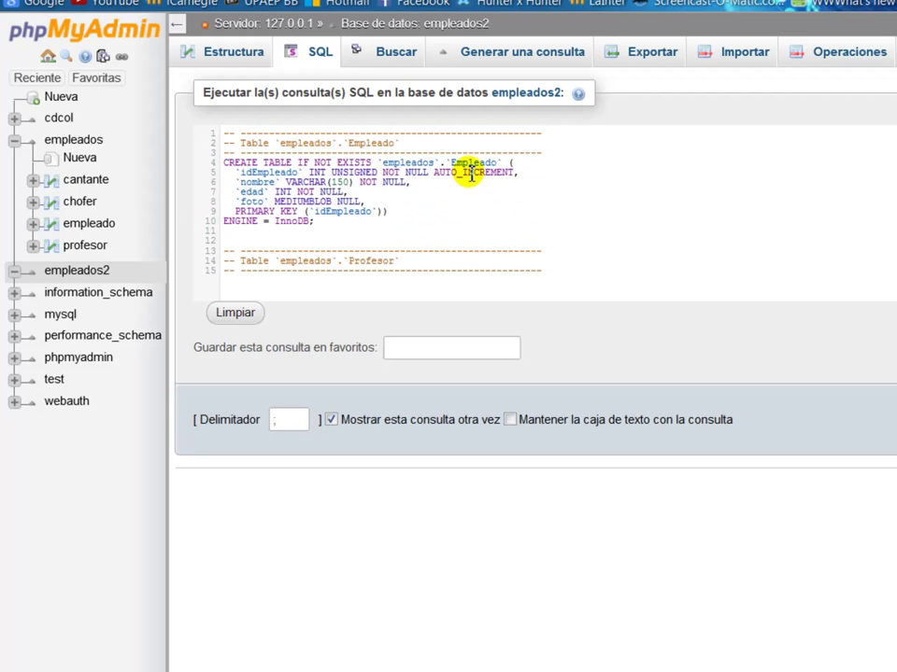
type("2")
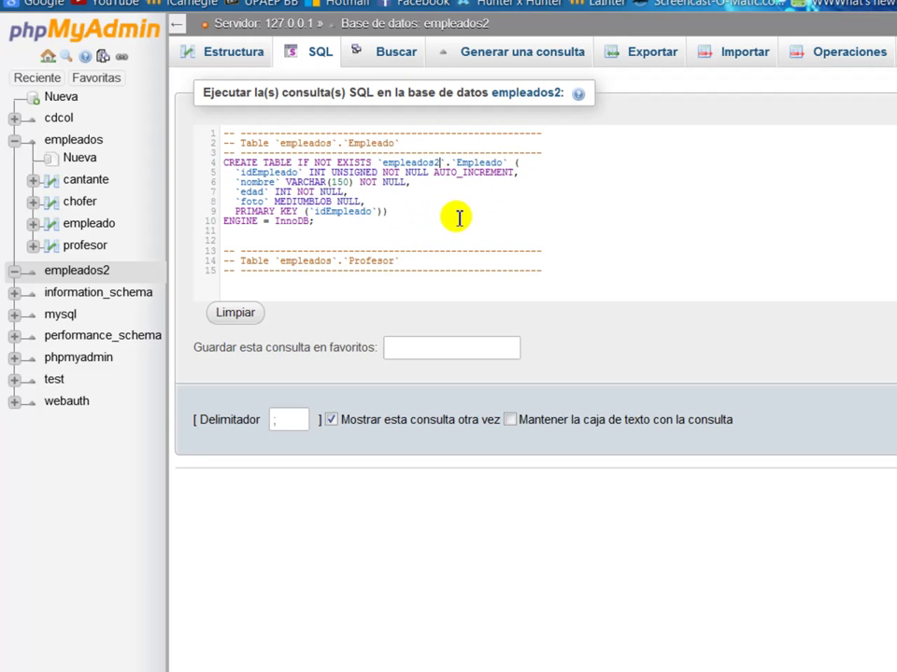
scroll(421, 175, "down", 5)
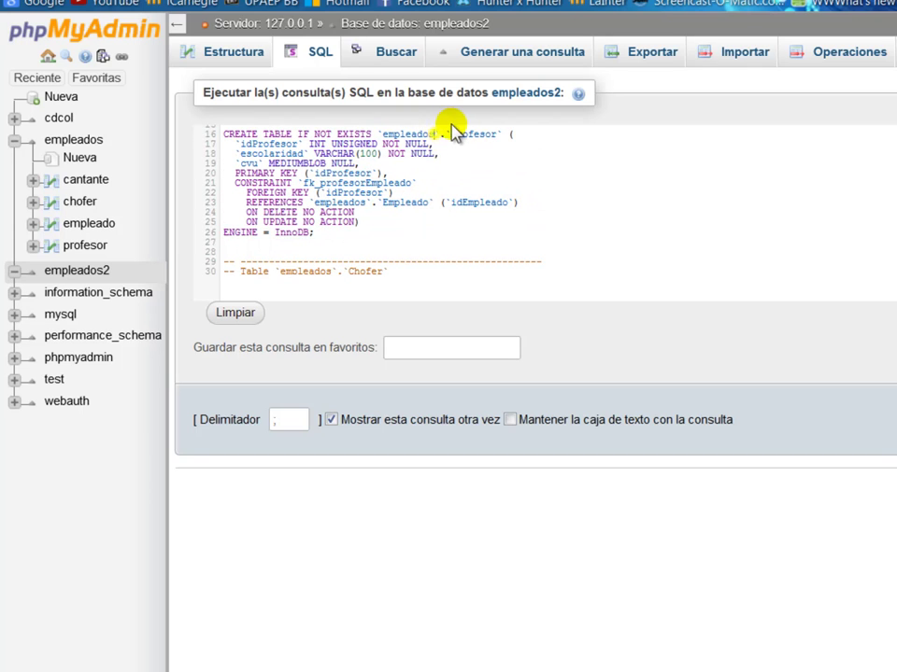
scroll(387, 187, "down", 4)
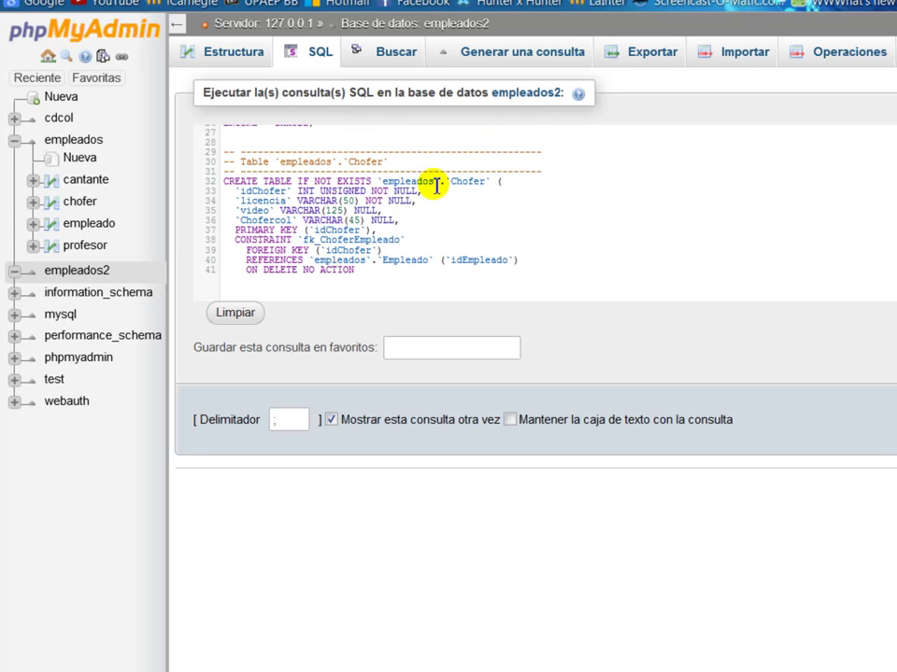
type("2")
scroll(430, 197, "down", 5)
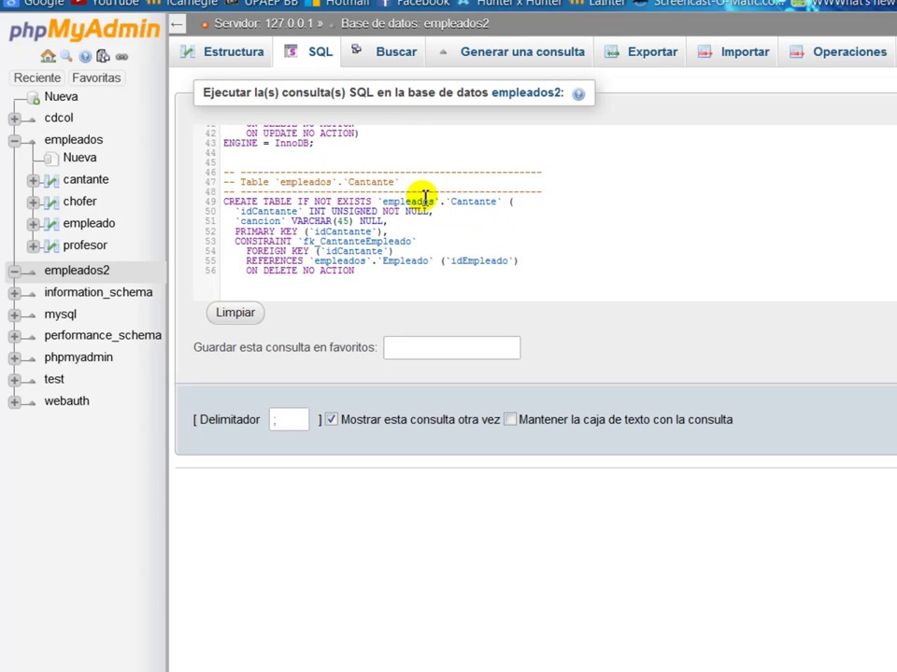
left_click(437, 206)
type("2")
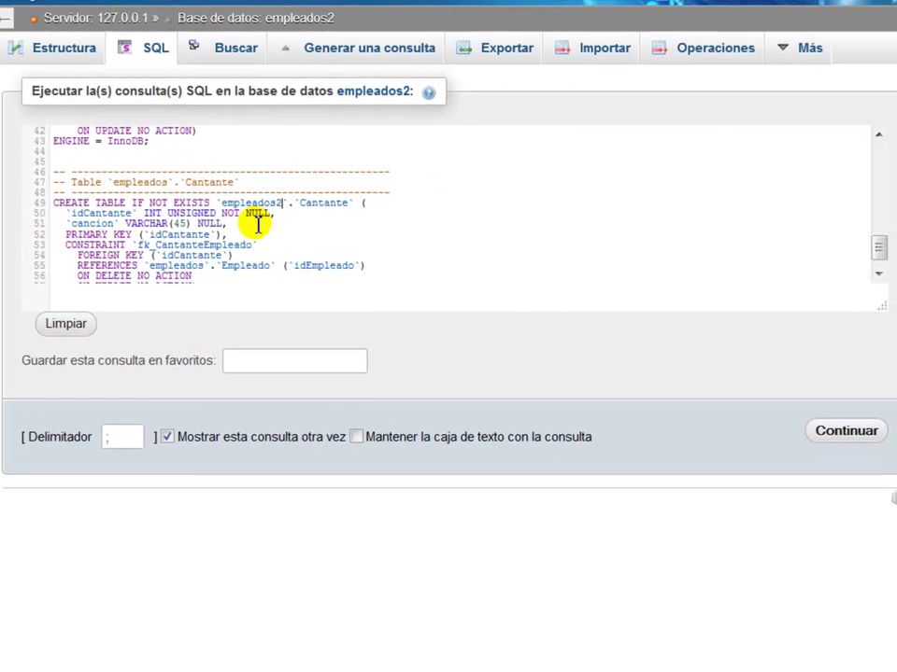
scroll(413, 213, "down", 1)
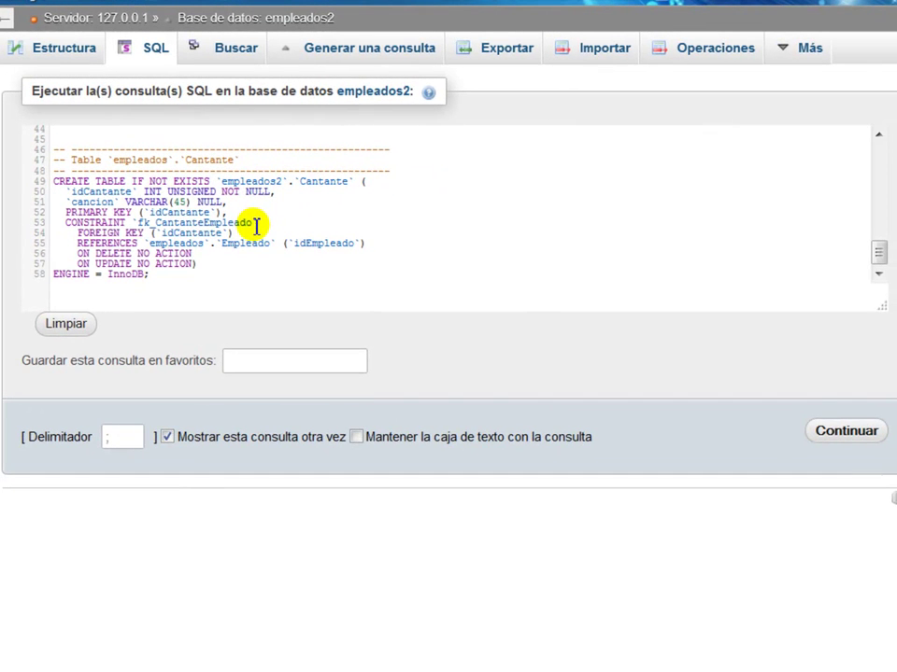
left_click(830, 431)
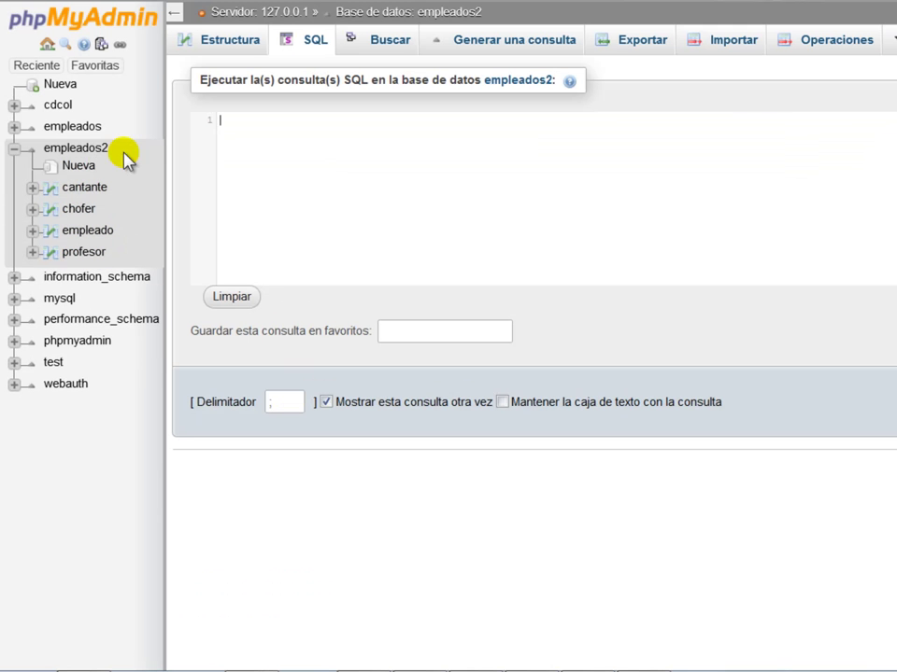
- Browse the contents of the cantante, chofer and empleado tables in the empleados2 database
left_click(85, 188)
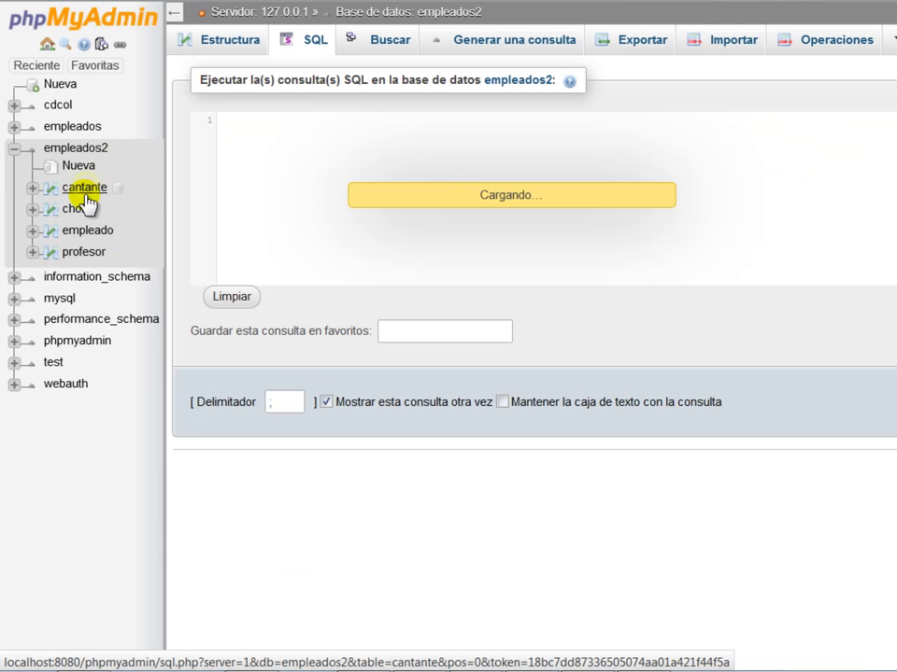
left_click(82, 209)
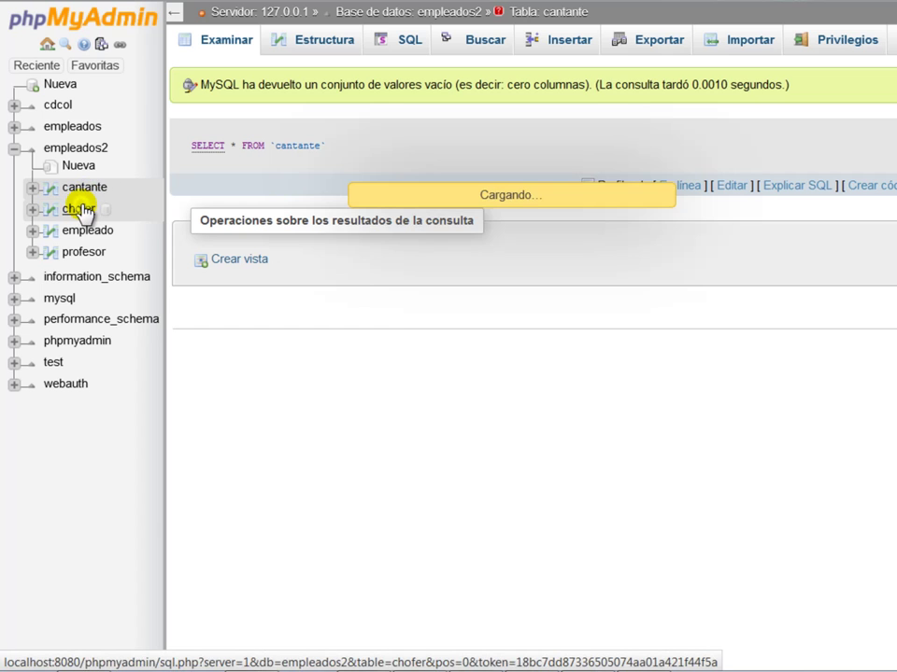
left_click(77, 241)
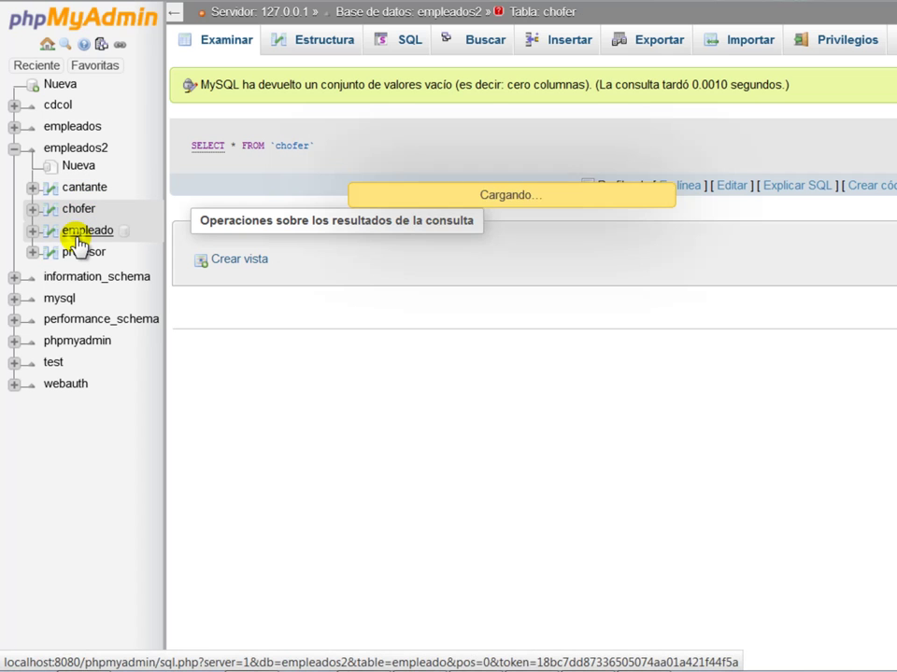